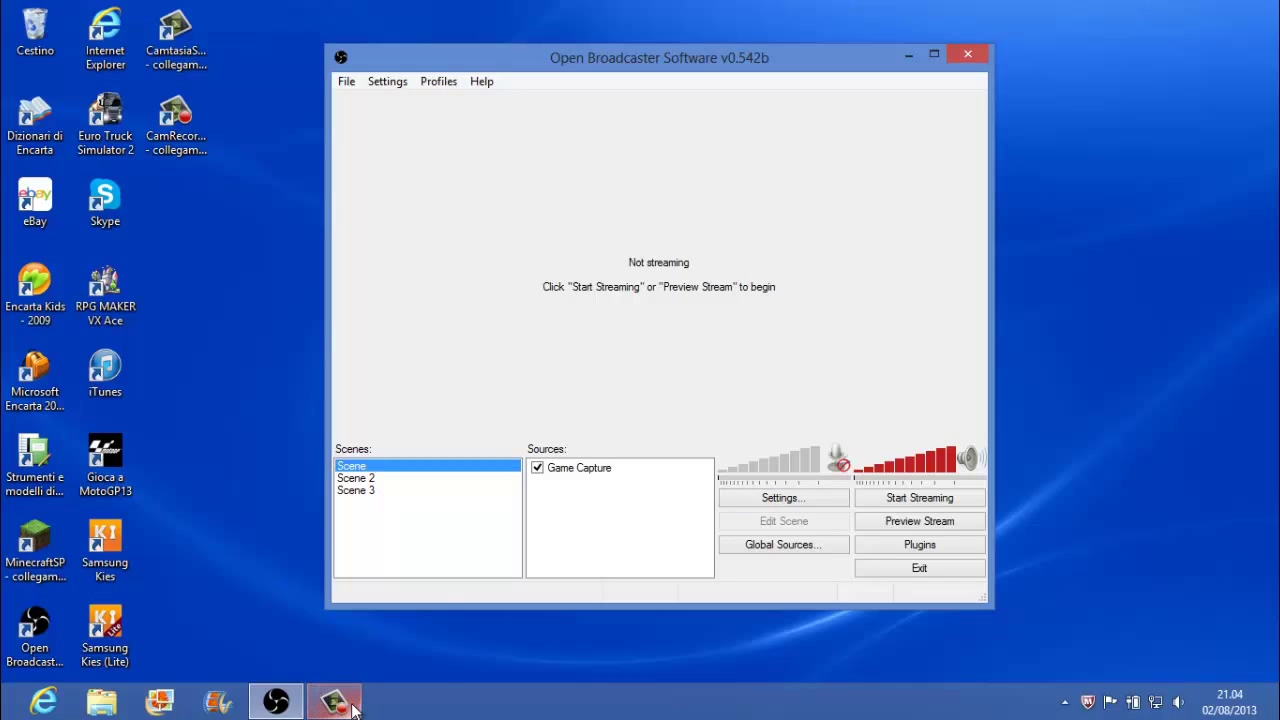
Check the sources of Scene 2 and Scene 3, and reselect the first scene.
{"action": "mouse_move", "coordinate": [352, 705]}
{"action": "left_click", "coordinate": [372, 478]}
{"action": "left_click", "coordinate": [373, 490]}
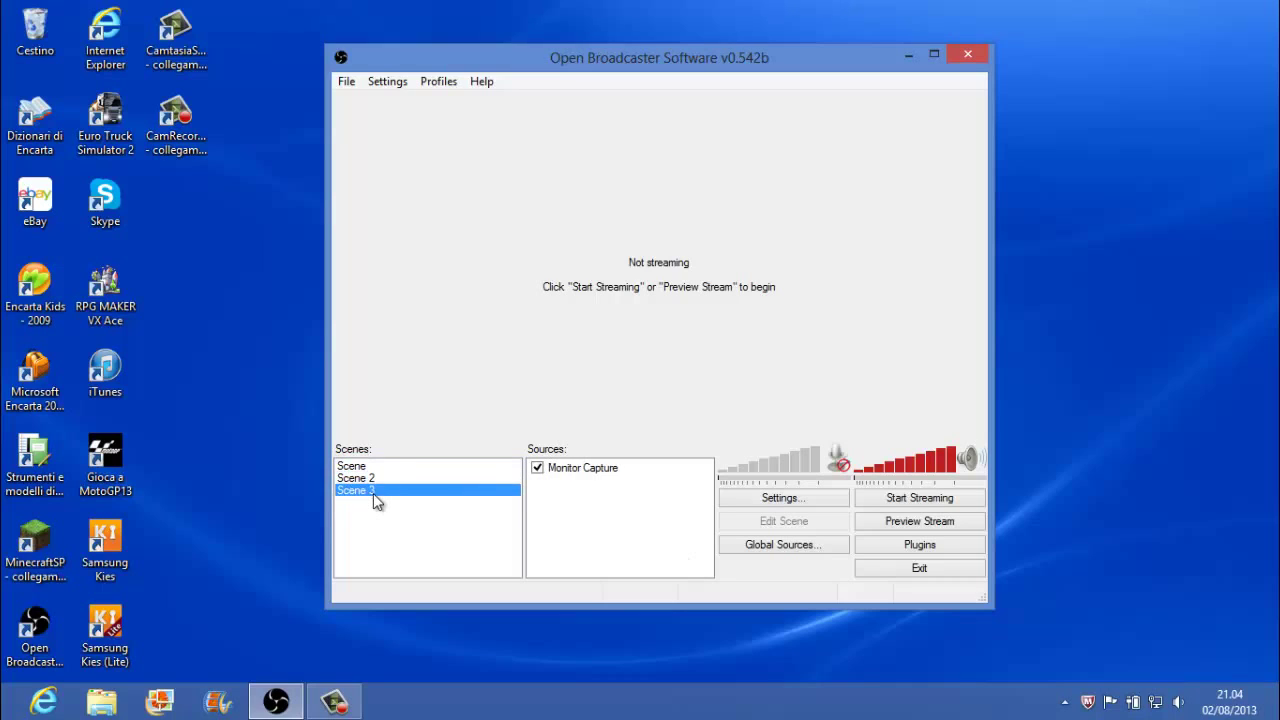
{"action": "left_click", "coordinate": [360, 465]}
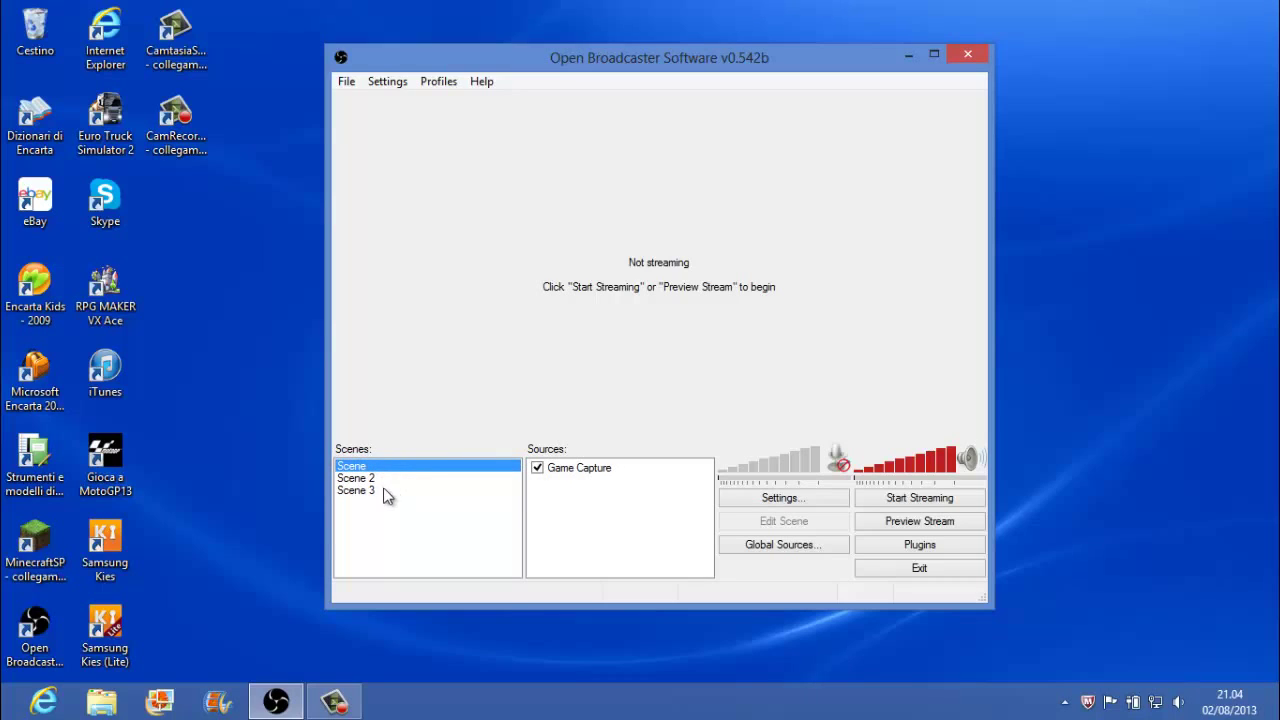
Add a new scene named Scene 4 and keep it selected.
{"action": "right_click", "coordinate": [379, 511]}
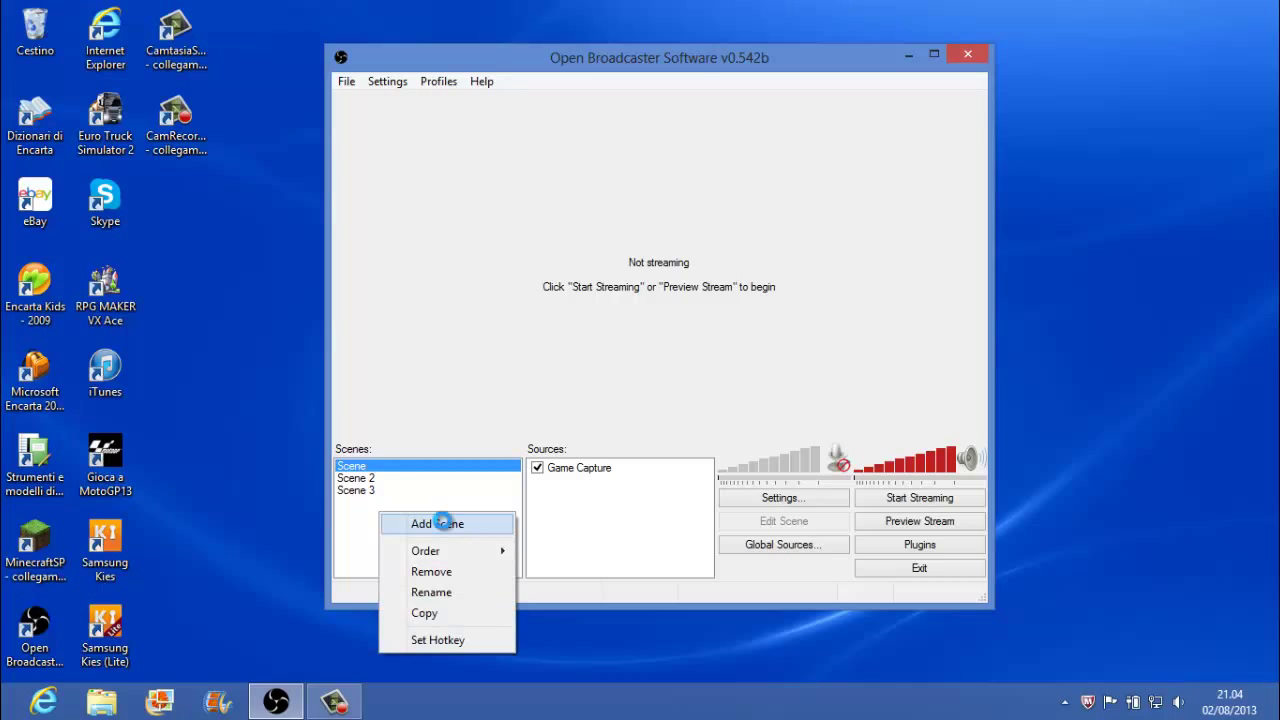
{"action": "left_click", "coordinate": [441, 522]}
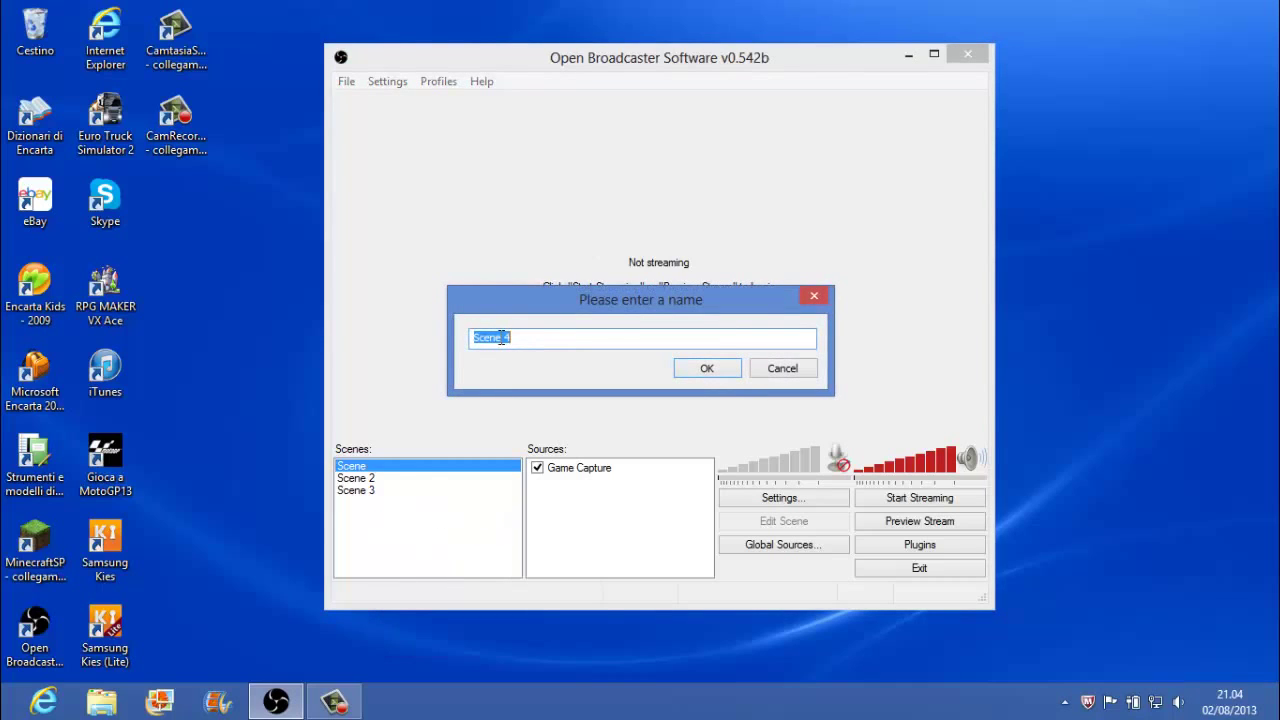
{"action": "left_click", "coordinate": [706, 369]}
{"action": "right_click", "coordinate": [384, 499]}
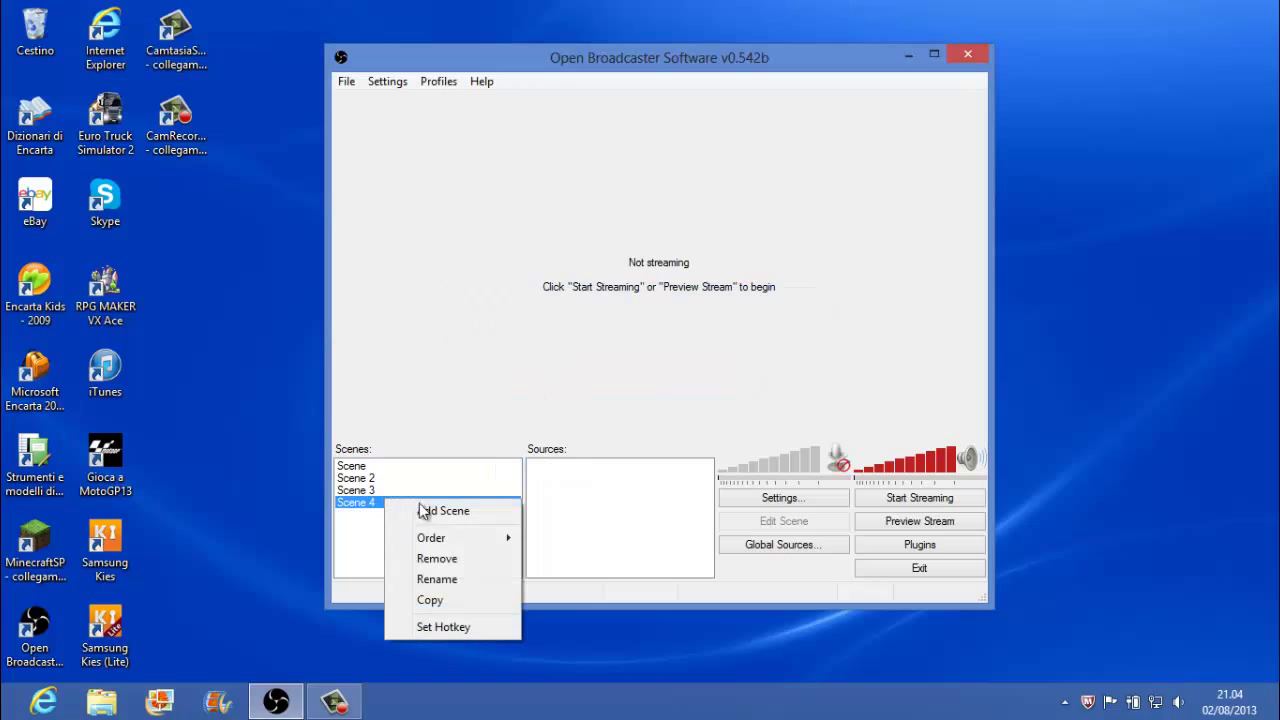
{"action": "left_click", "coordinate": [341, 500]}
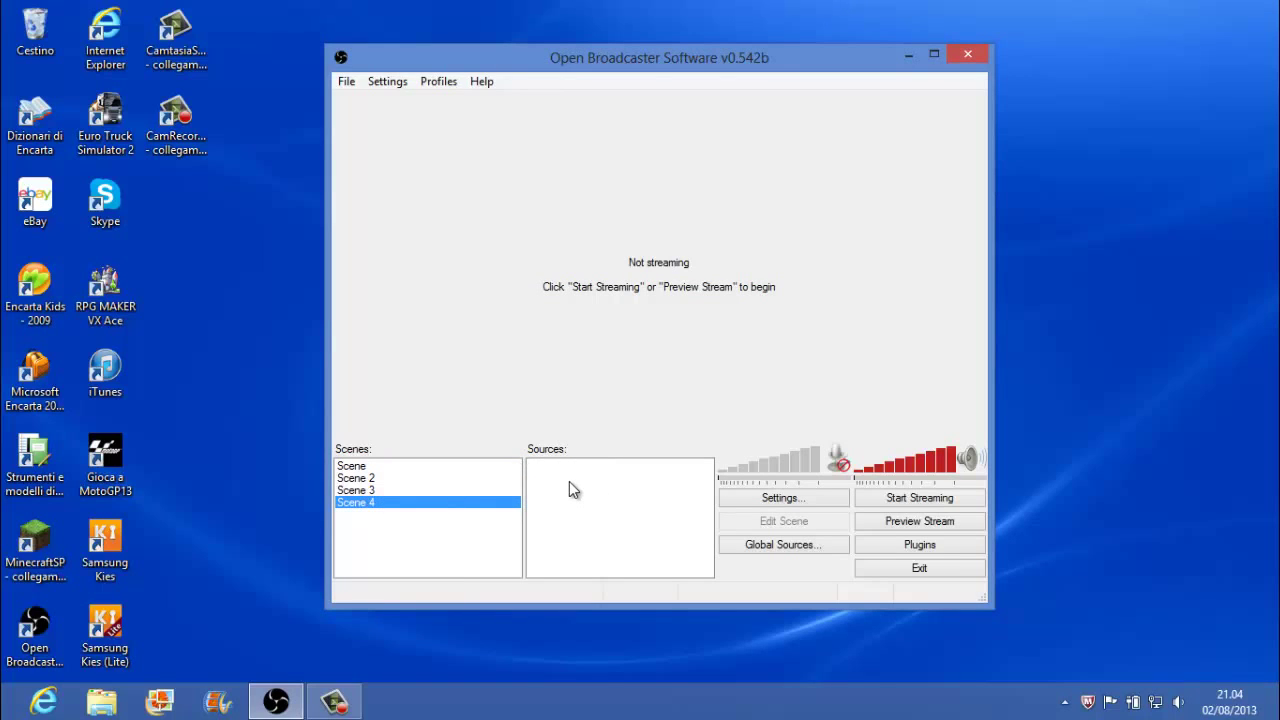
{"action": "right_click", "coordinate": [569, 481]}
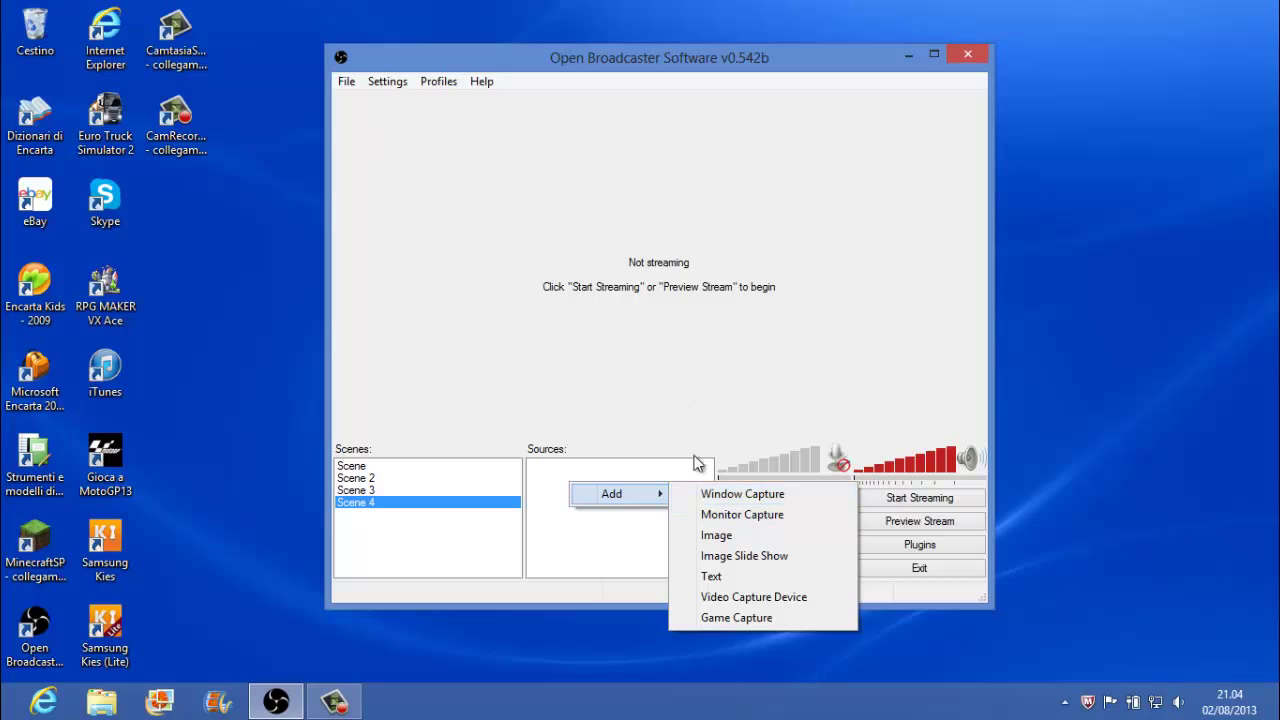
{"action": "left_click", "coordinate": [737, 489]}
{"action": "left_click", "coordinate": [709, 371]}
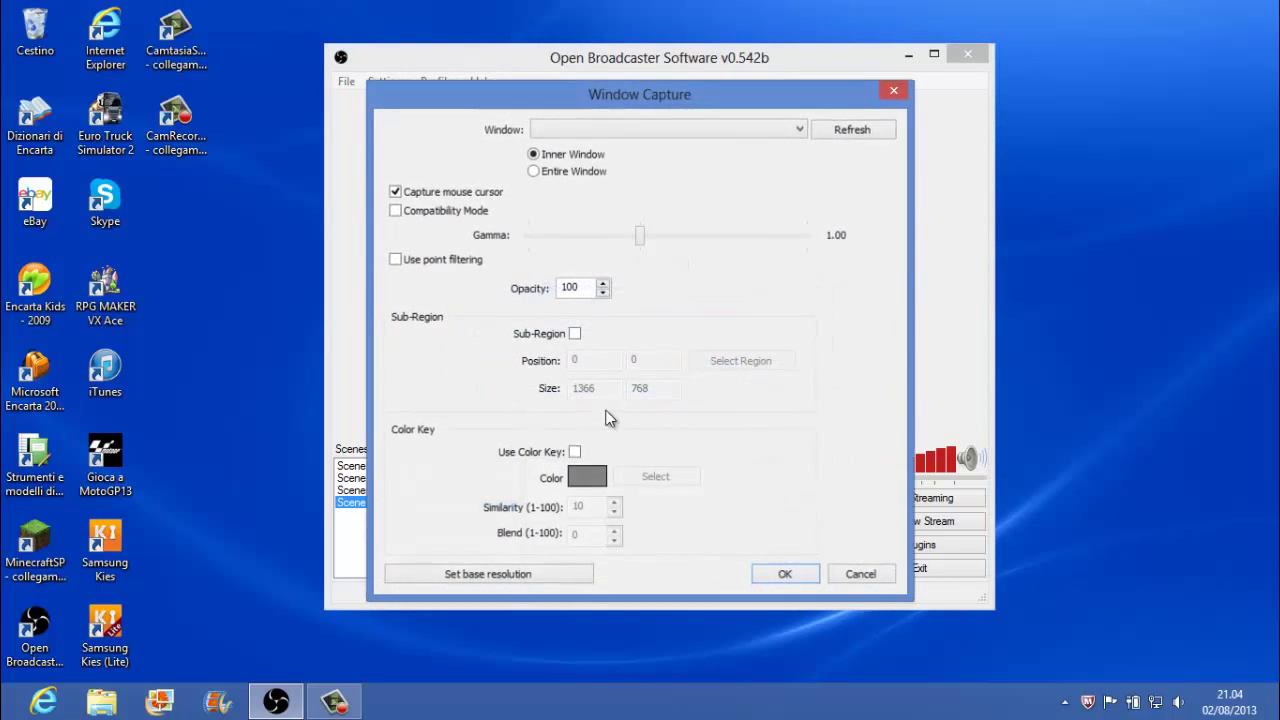
{"action": "left_click", "coordinate": [617, 125]}
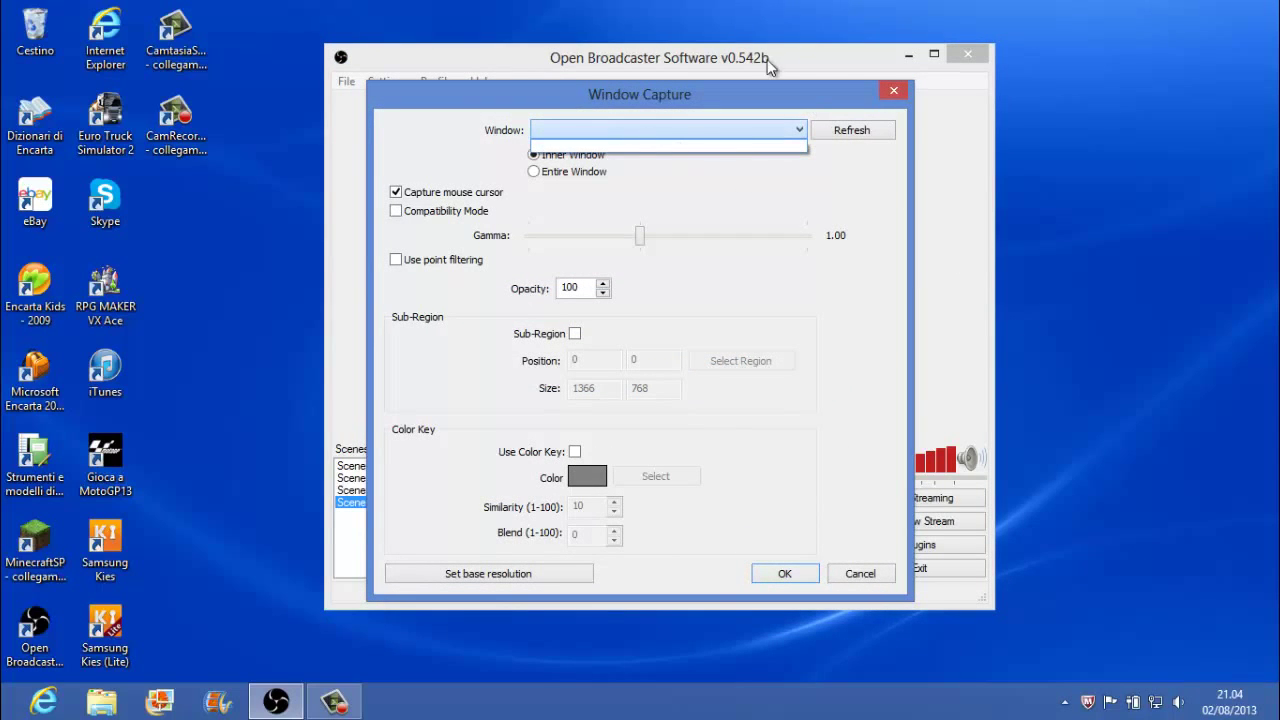
{"action": "left_click", "coordinate": [895, 117]}
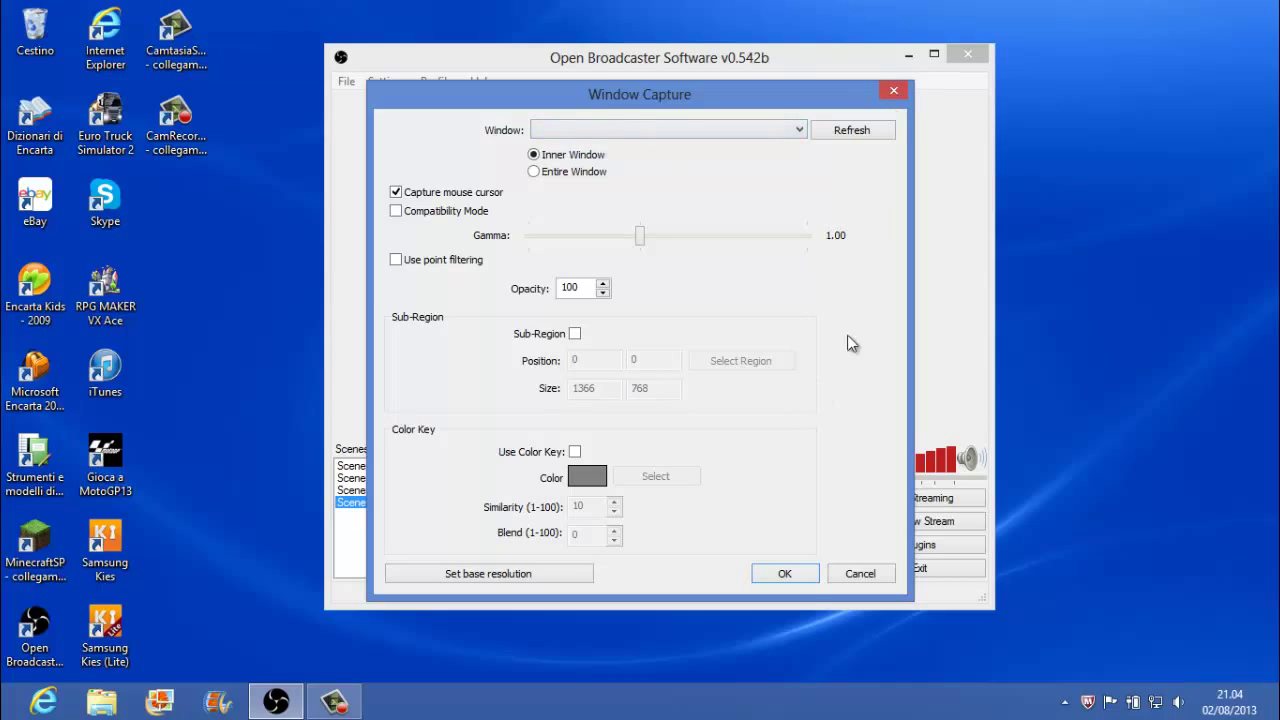
{"action": "left_click", "coordinate": [860, 573]}
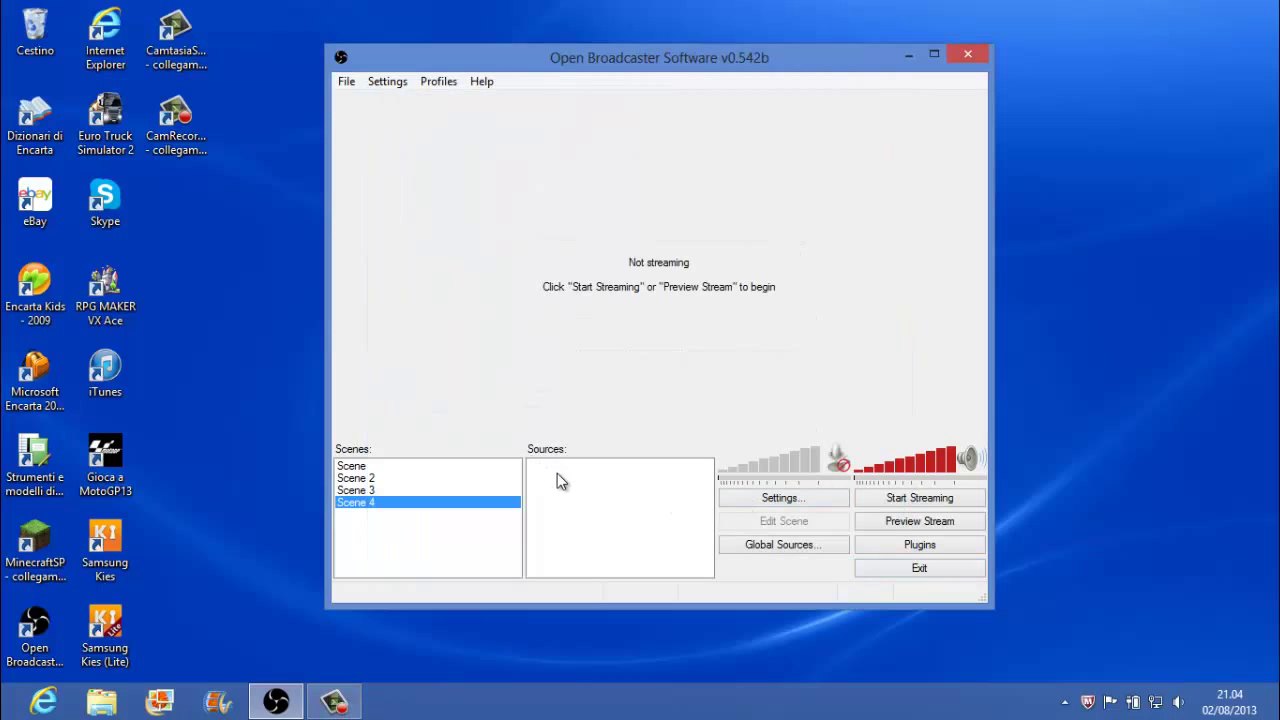
Add a source named Game Capture to Scene 4 and list the applications available for capture.
{"action": "right_click", "coordinate": [558, 474]}
{"action": "mouse_move", "coordinate": [648, 487]}
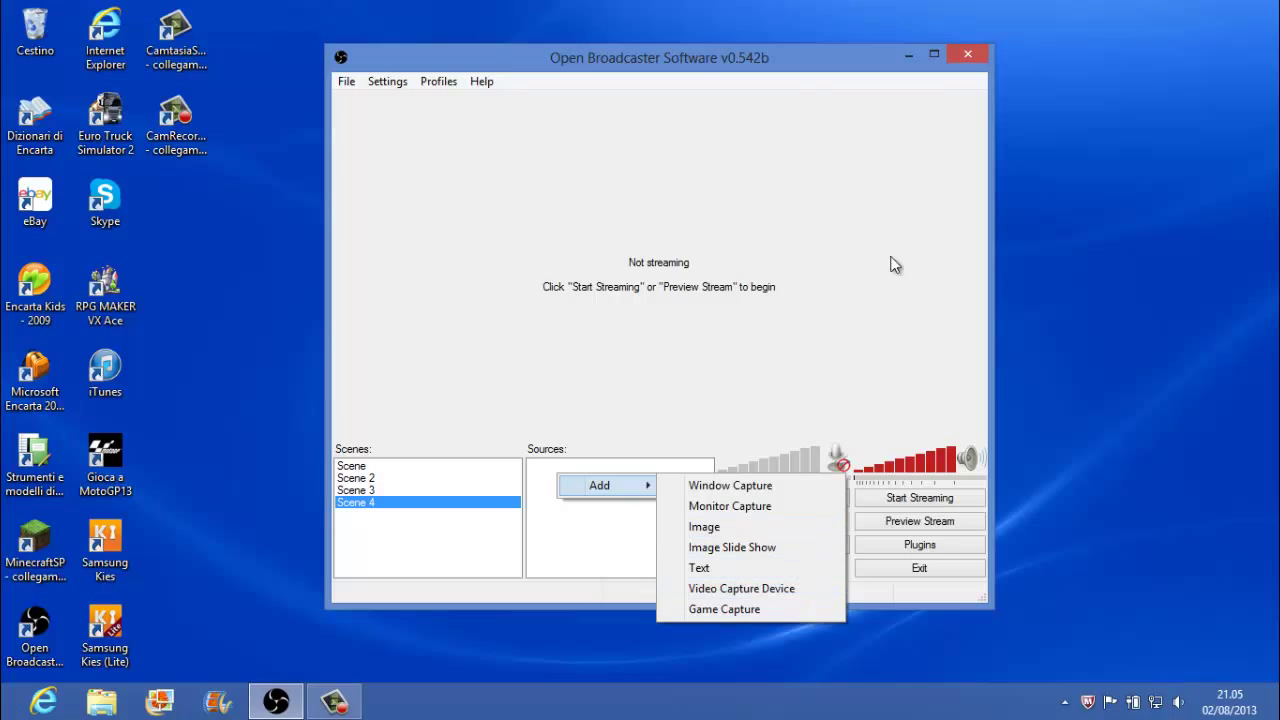
{"action": "left_click", "coordinate": [795, 609]}
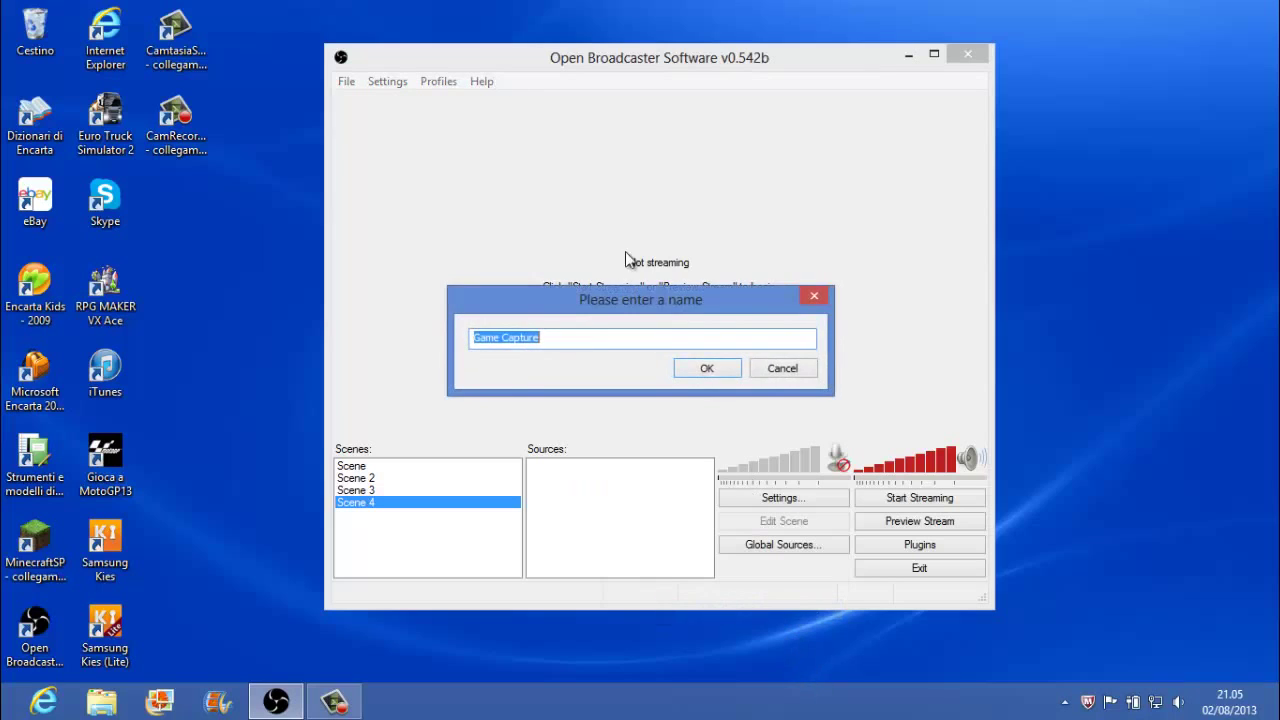
{"action": "left_click", "coordinate": [710, 368]}
{"action": "left_click", "coordinate": [579, 157]}
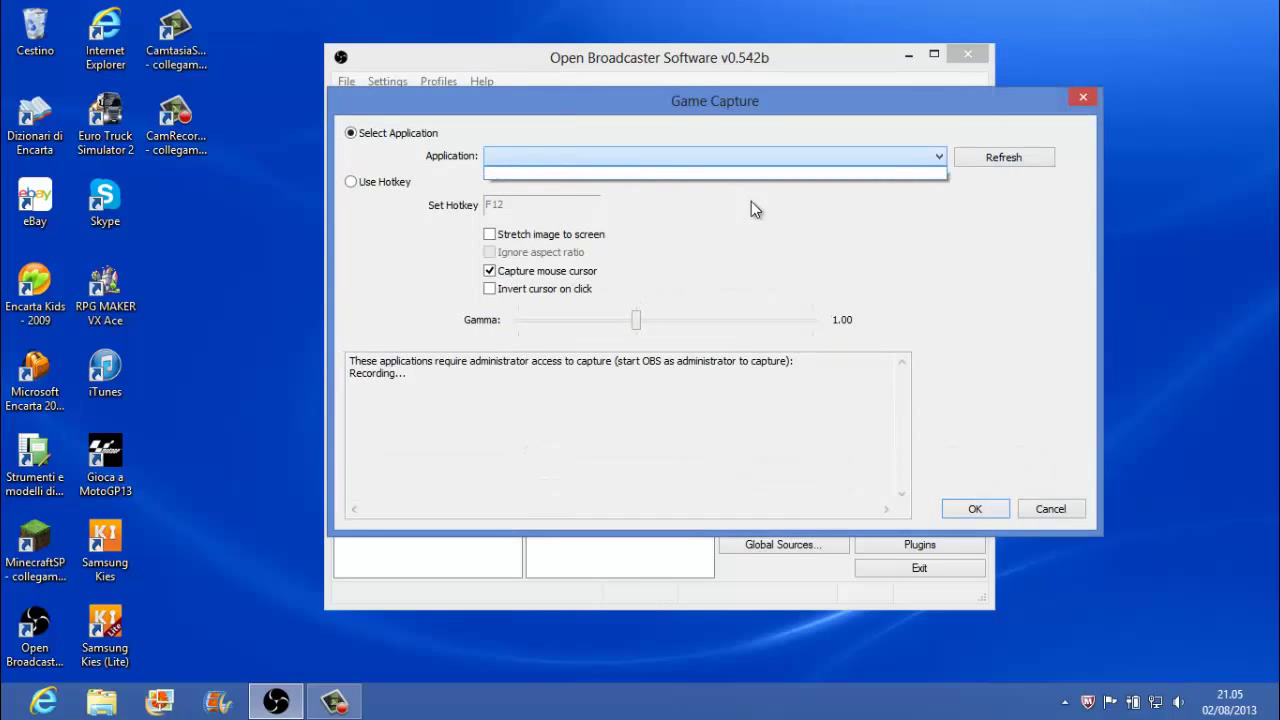
Launch Minecraft from the desktop and minimise its launcher window.
{"action": "double_click", "coordinate": [35, 540]}
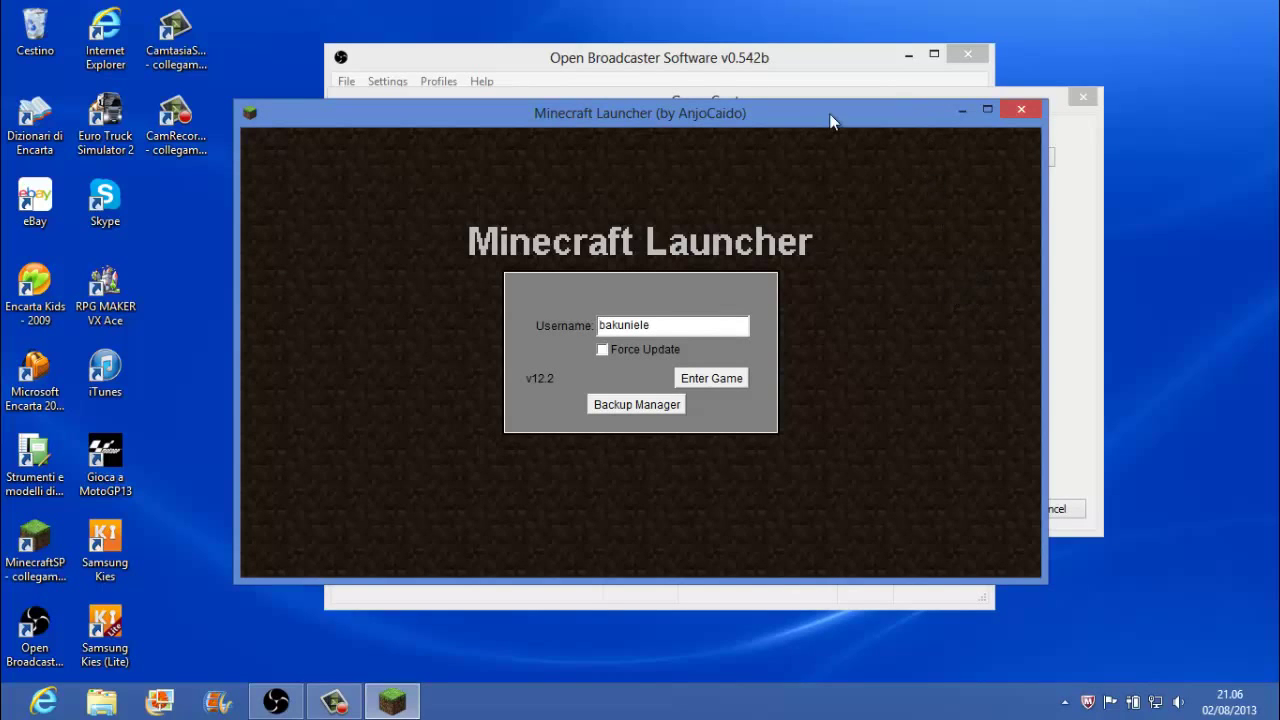
{"action": "left_click", "coordinate": [964, 112]}
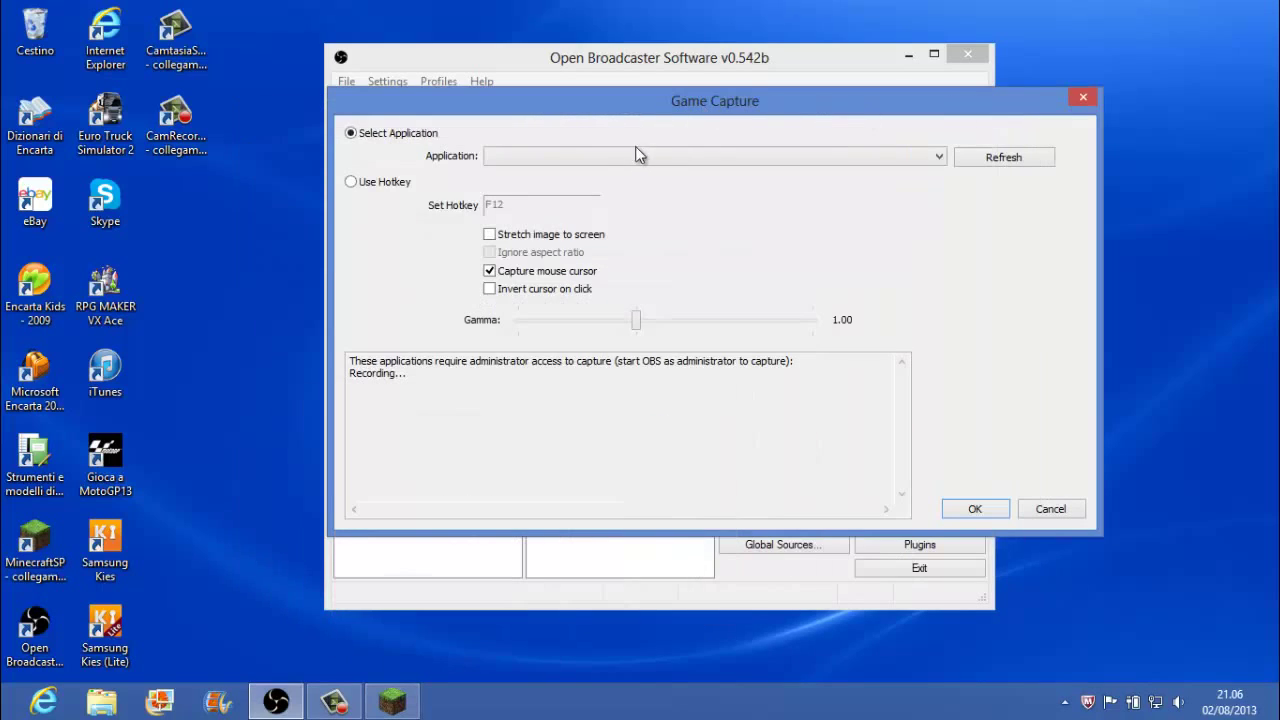
Refresh the application list and set Game Capture to record the [javaw]: Minecraft Launcher (by AnjoCaido) application.
{"action": "left_click", "coordinate": [703, 157]}
{"action": "left_click", "coordinate": [998, 158]}
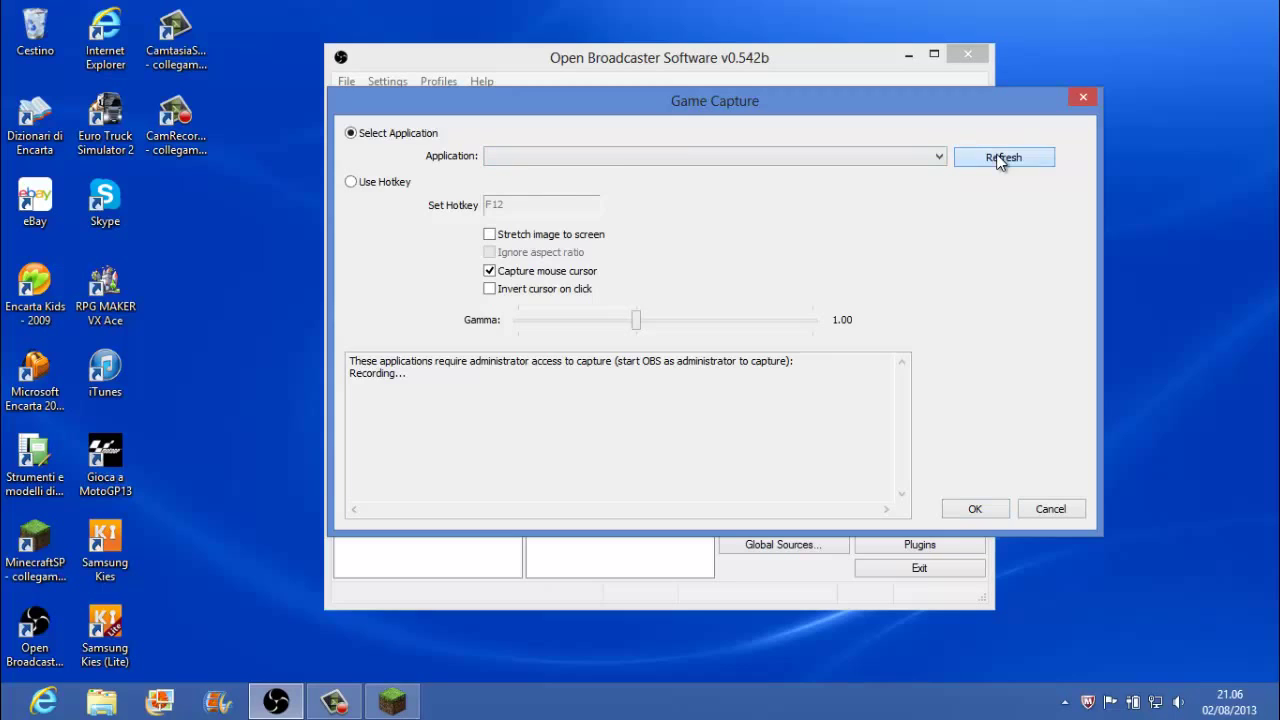
{"action": "left_click", "coordinate": [796, 157]}
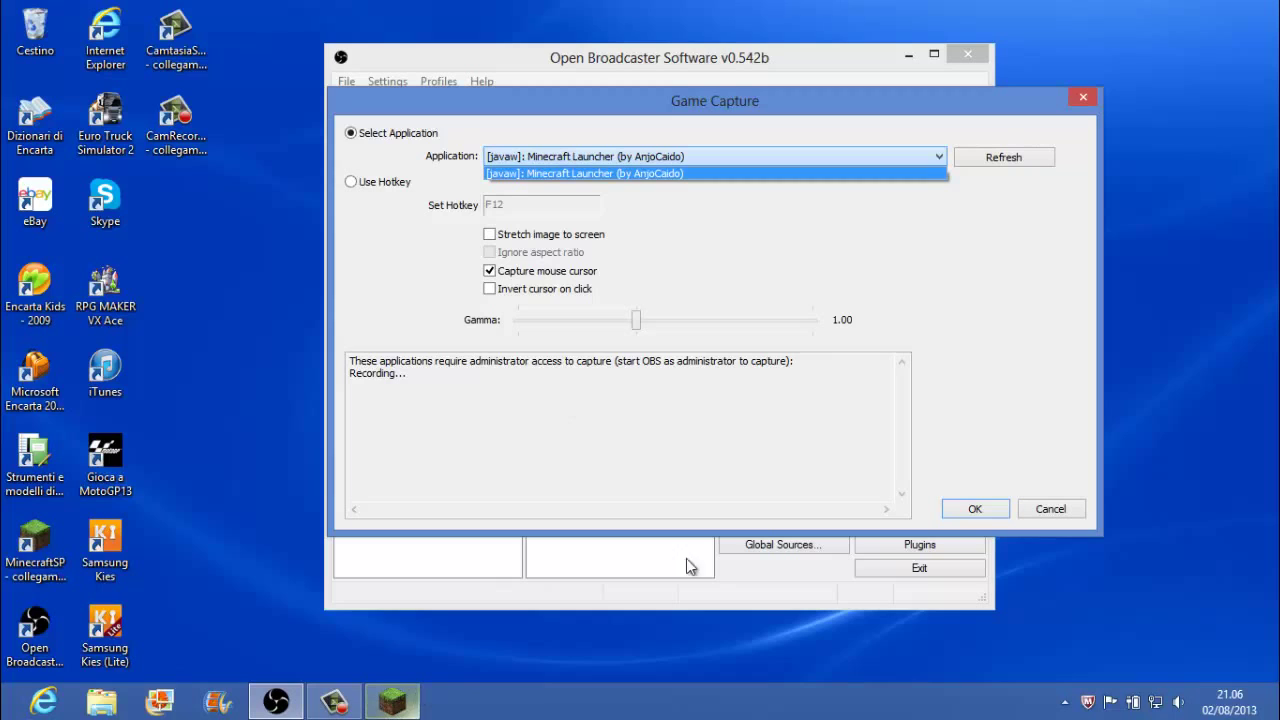
{"action": "left_click", "coordinate": [975, 510]}
{"action": "left_click", "coordinate": [975, 510]}
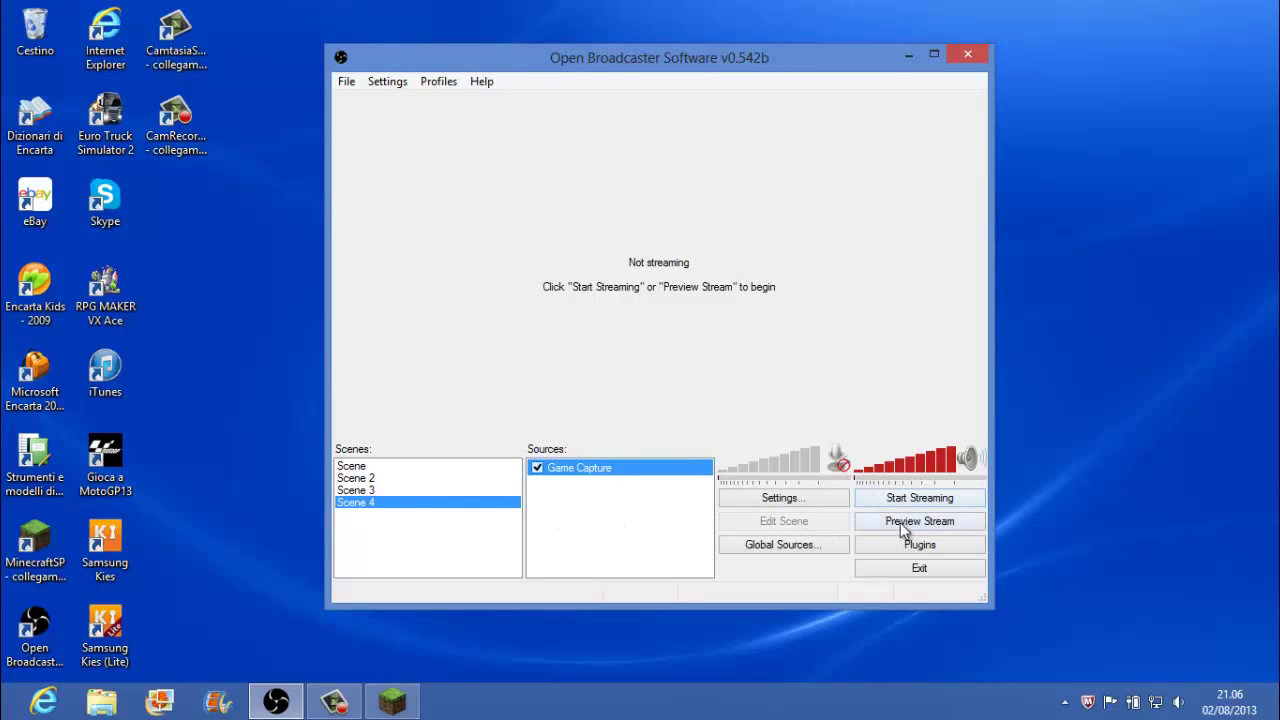
Start the stream preview with Scene 4 selected.
{"action": "left_click", "coordinate": [950, 524]}
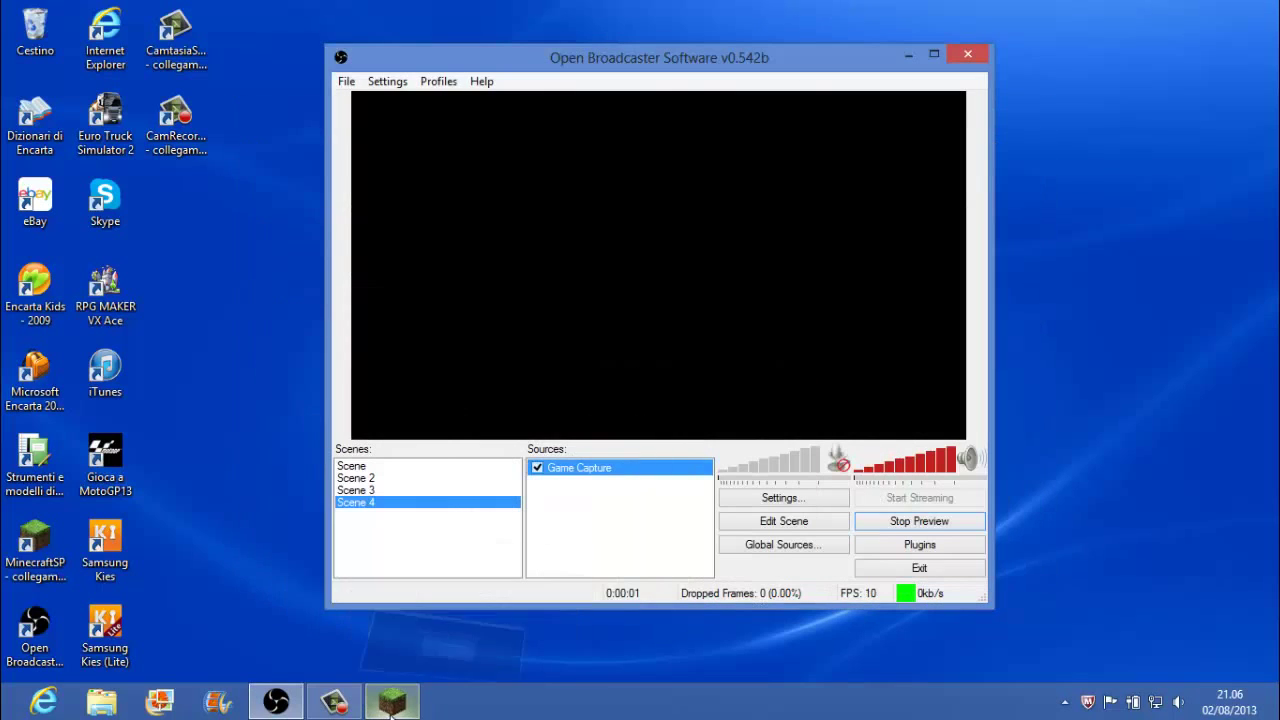
{"action": "right_click", "coordinate": [446, 511]}
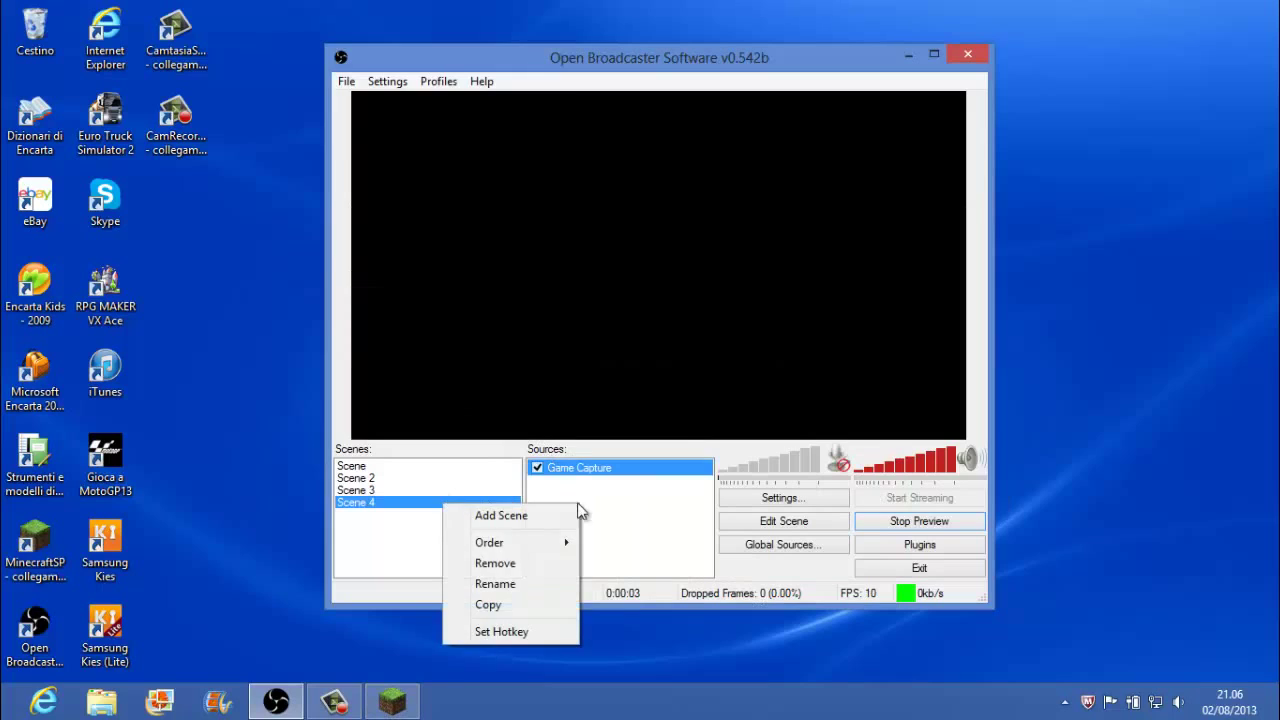
Remove the Game Capture source from Scene 4.
{"action": "right_click", "coordinate": [603, 468]}
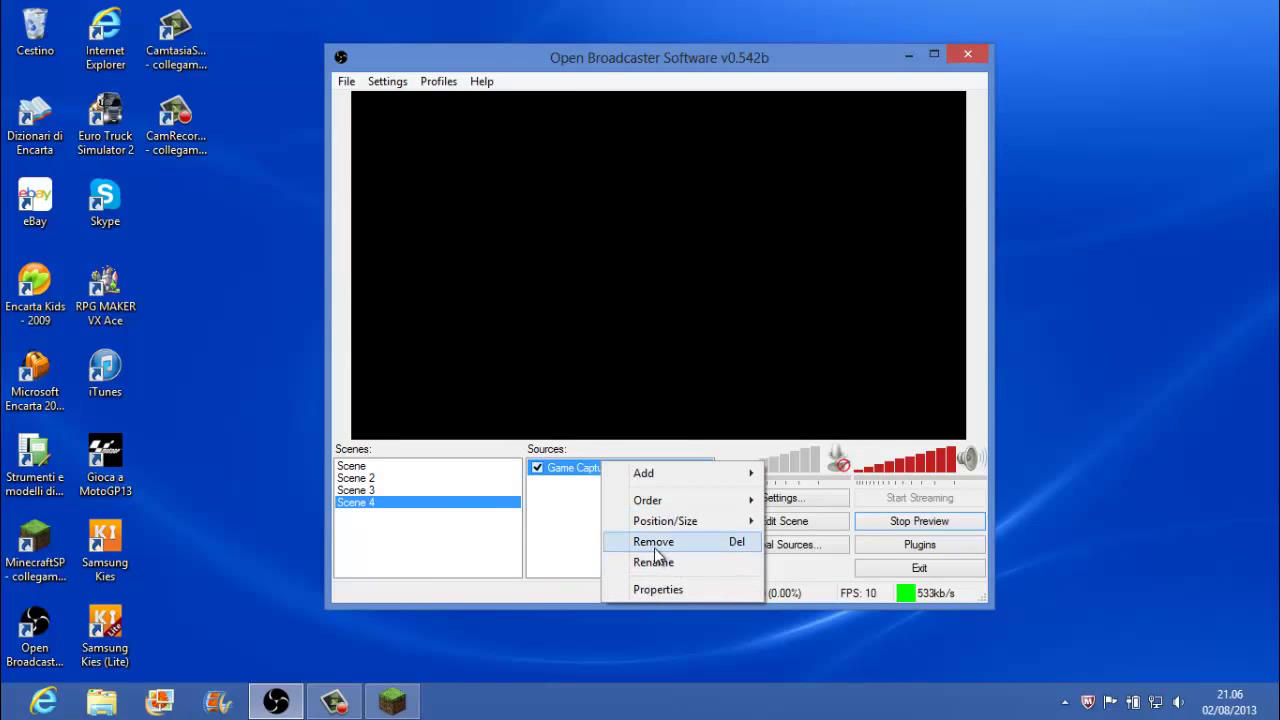
{"action": "left_click", "coordinate": [655, 542]}
{"action": "left_click", "coordinate": [648, 410]}
Compare the live previews of the first scene and Scene 2, ending on Scene 2.
{"action": "left_click", "coordinate": [426, 467]}
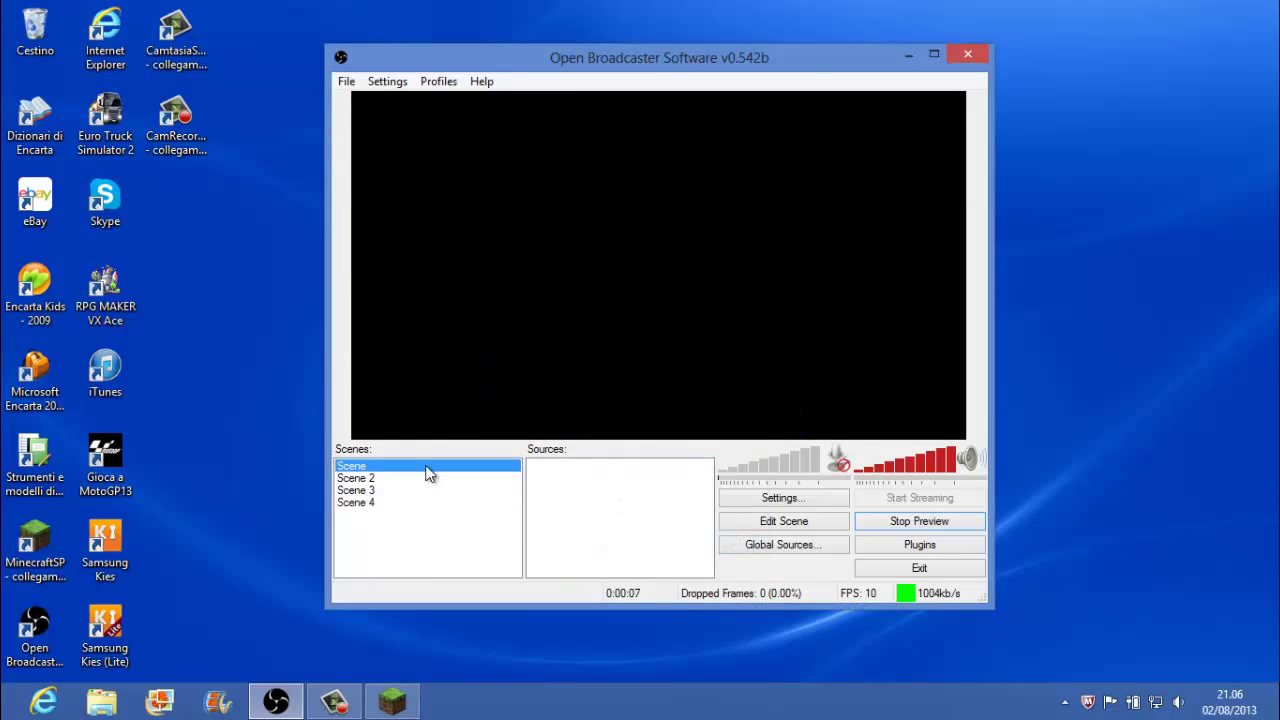
{"action": "left_click", "coordinate": [394, 478]}
{"action": "left_click", "coordinate": [400, 466]}
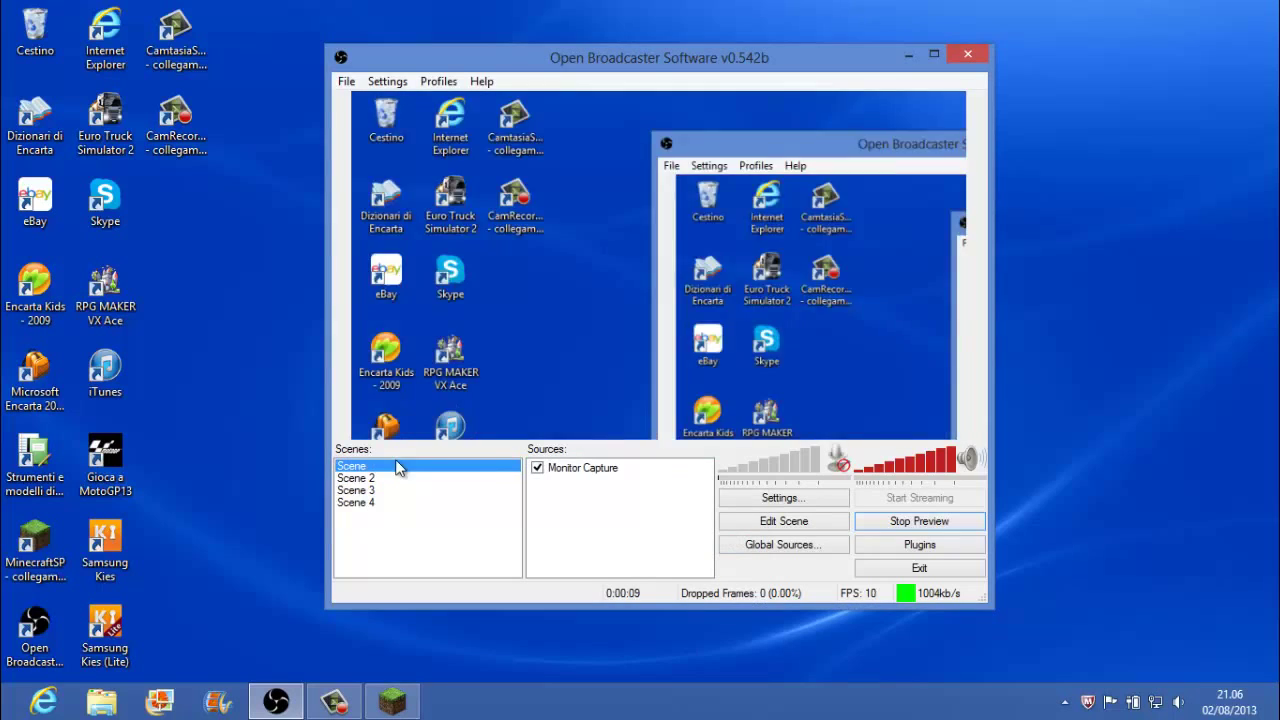
{"action": "left_click", "coordinate": [404, 480]}
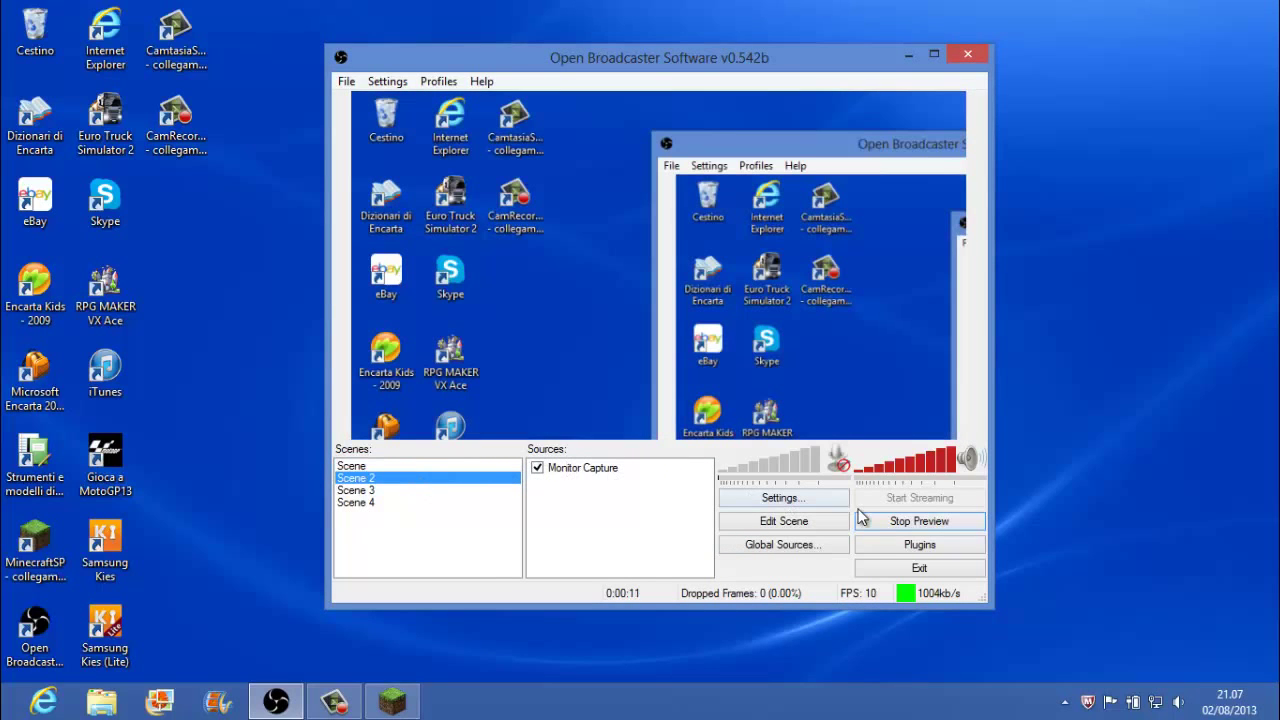
Switch to the Minecraft Launcher, enter the game, and return to Open Broadcaster Software.
{"action": "left_click", "coordinate": [410, 708]}
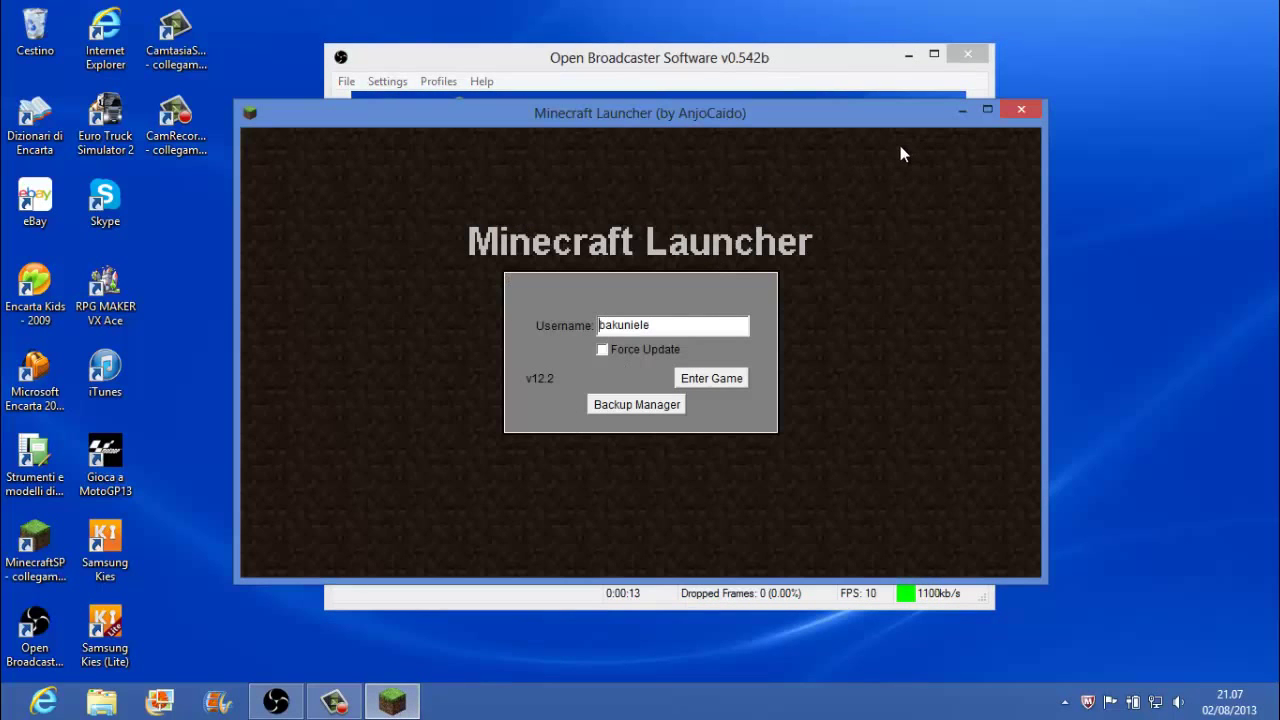
{"action": "left_click", "coordinate": [690, 378]}
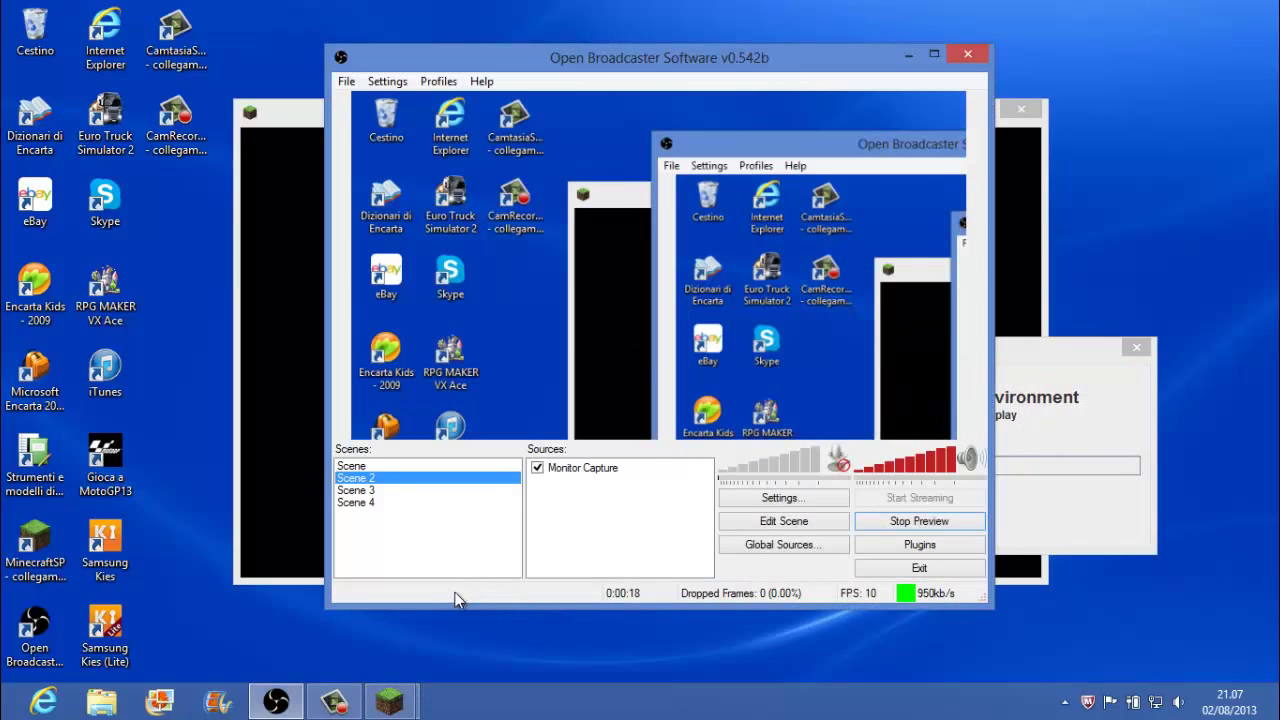
{"action": "left_click", "coordinate": [463, 594]}
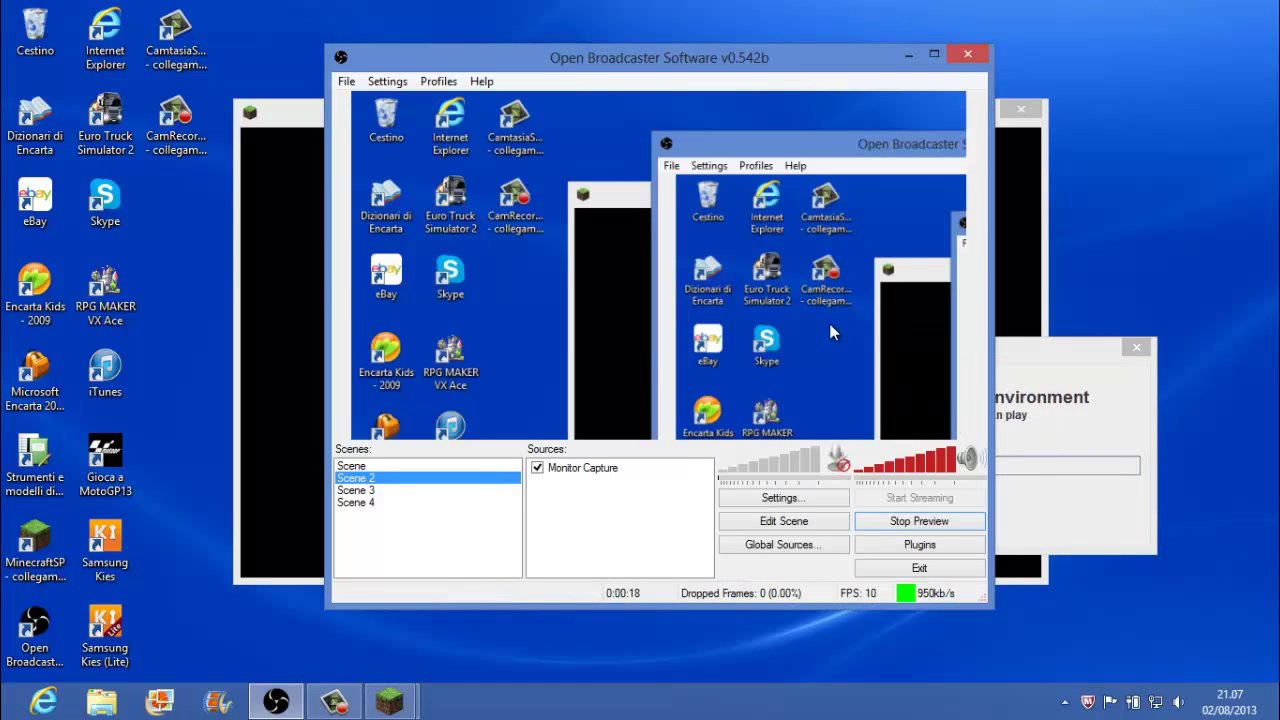
Examine the first scene's Game Capture preview, restart the preview, and stop it.
{"action": "left_click", "coordinate": [467, 465]}
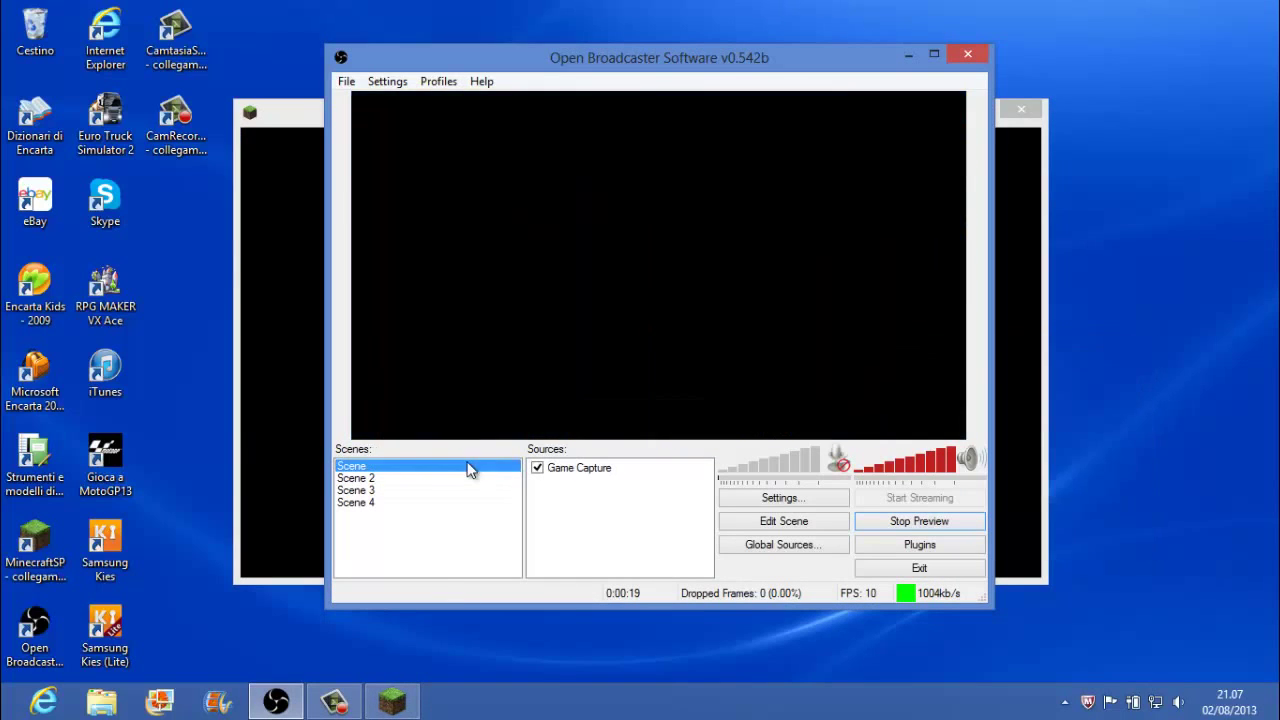
{"action": "left_click", "coordinate": [883, 523]}
{"action": "left_click", "coordinate": [885, 526]}
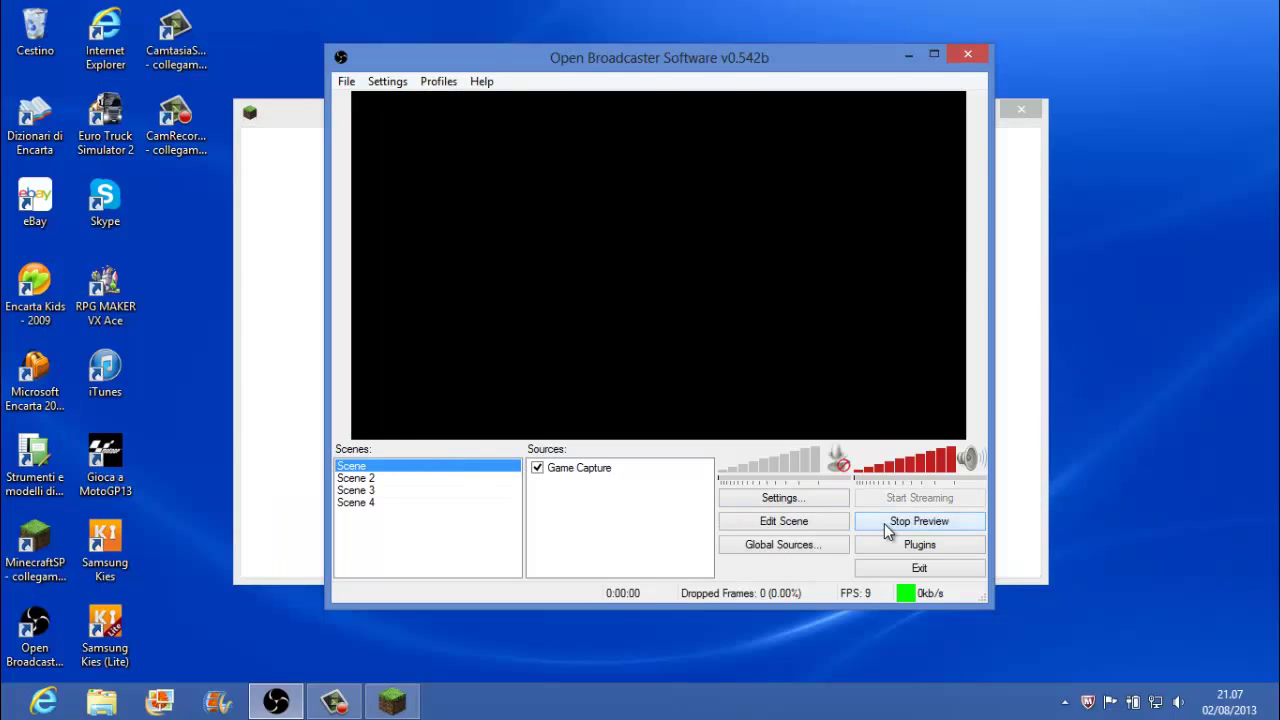
{"action": "left_click", "coordinate": [885, 527]}
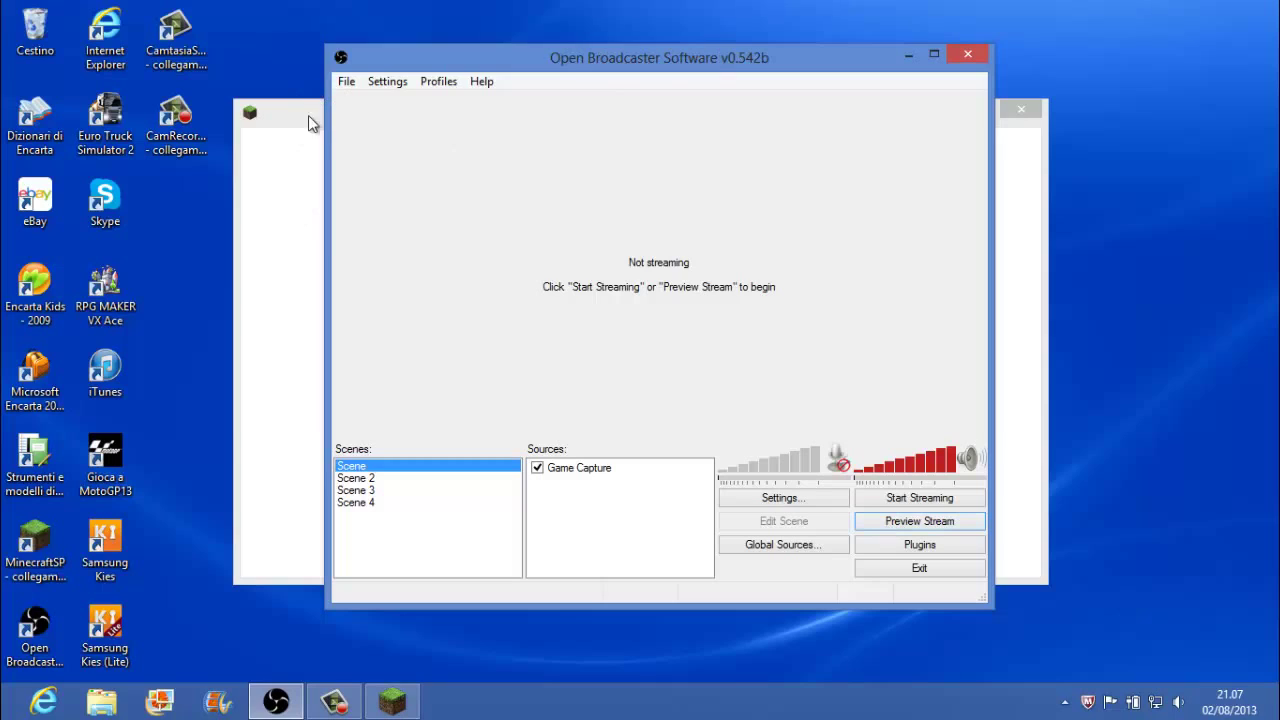
Inspect the Monitor Capture sources of Scene 2 and Scene 3.
{"action": "left_click", "coordinate": [408, 479]}
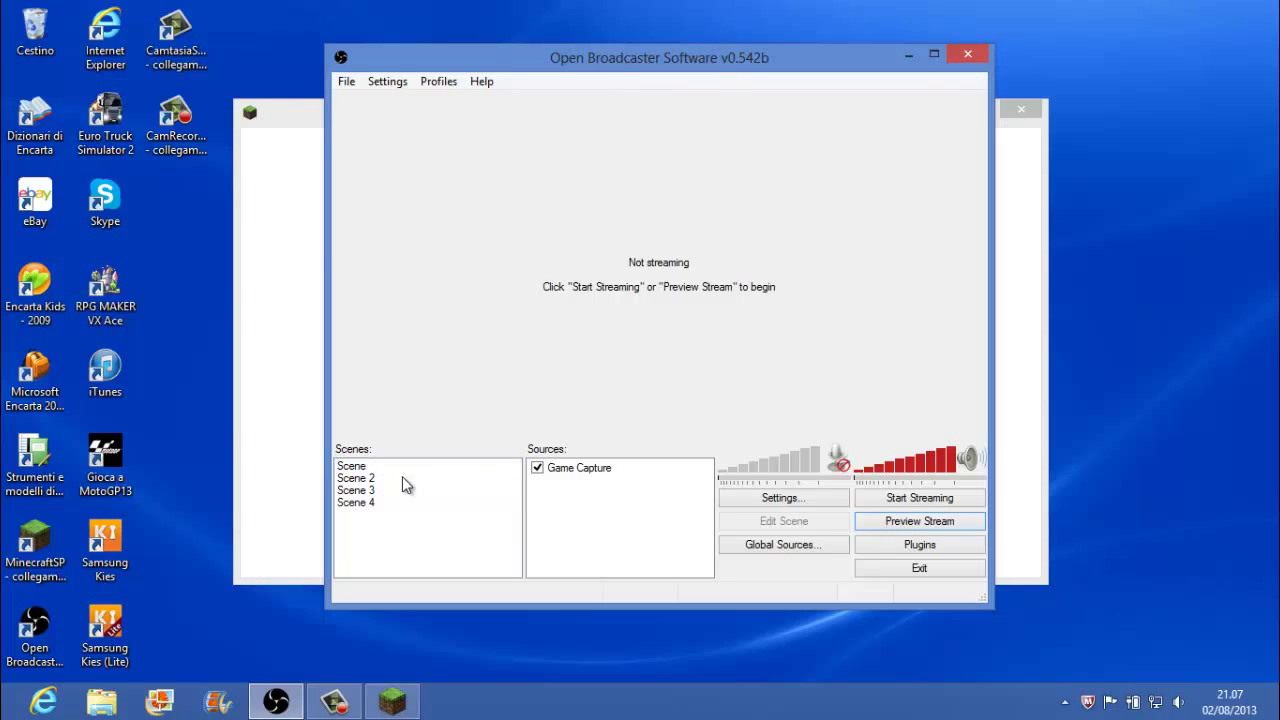
{"action": "left_click", "coordinate": [555, 472]}
{"action": "left_click", "coordinate": [443, 491]}
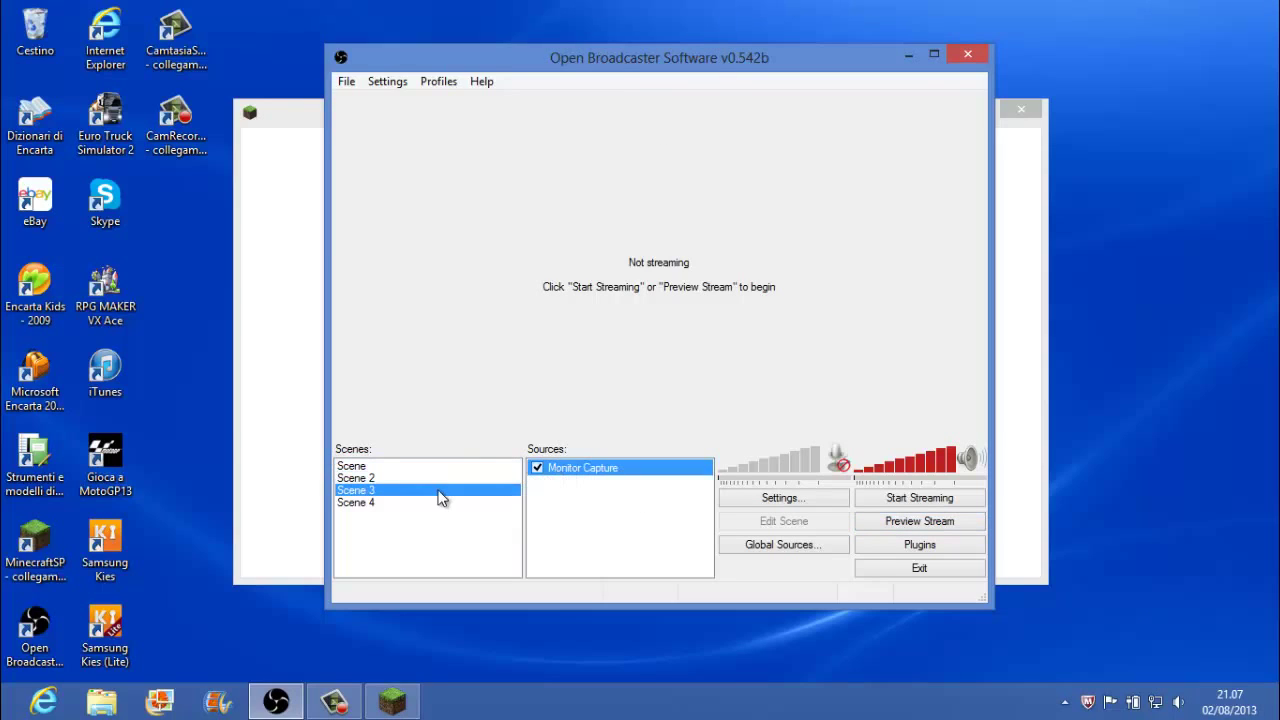
{"action": "left_click", "coordinate": [553, 474]}
Start the stream preview and examine the Monitor Capture output of Scene 2 and Scene 3.
{"action": "left_click", "coordinate": [884, 530]}
{"action": "left_click", "coordinate": [383, 479]}
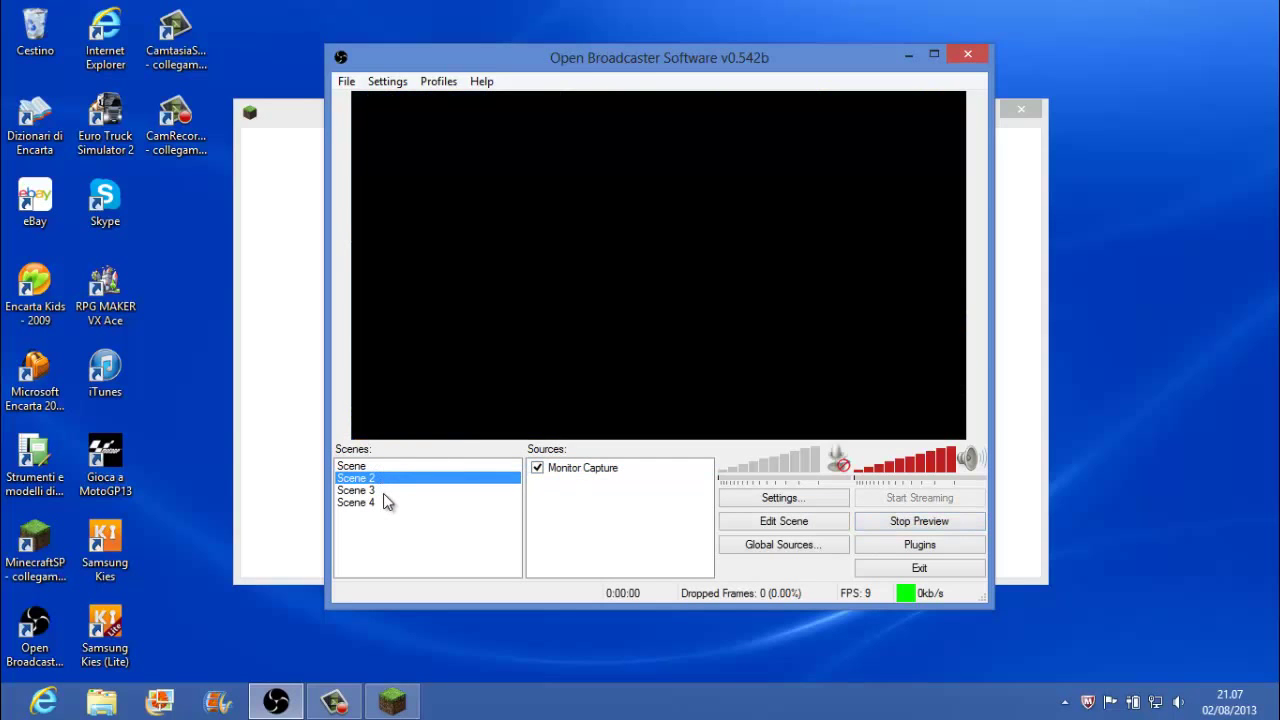
{"action": "left_click", "coordinate": [383, 493]}
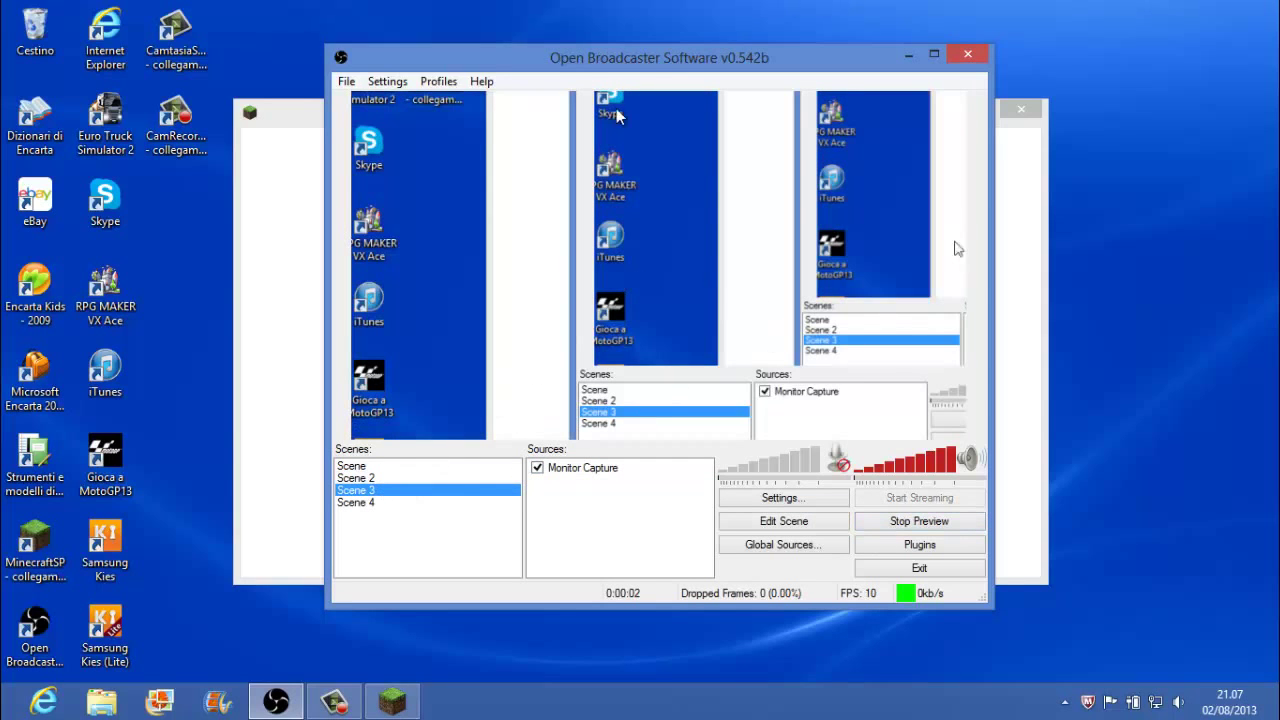
Stop the stream preview and view the source types that can be added to Scene 4.
{"action": "left_click_drag", "start_coordinate": [656, 64], "coordinate": [576, 100]}
{"action": "left_click", "coordinate": [832, 567]}
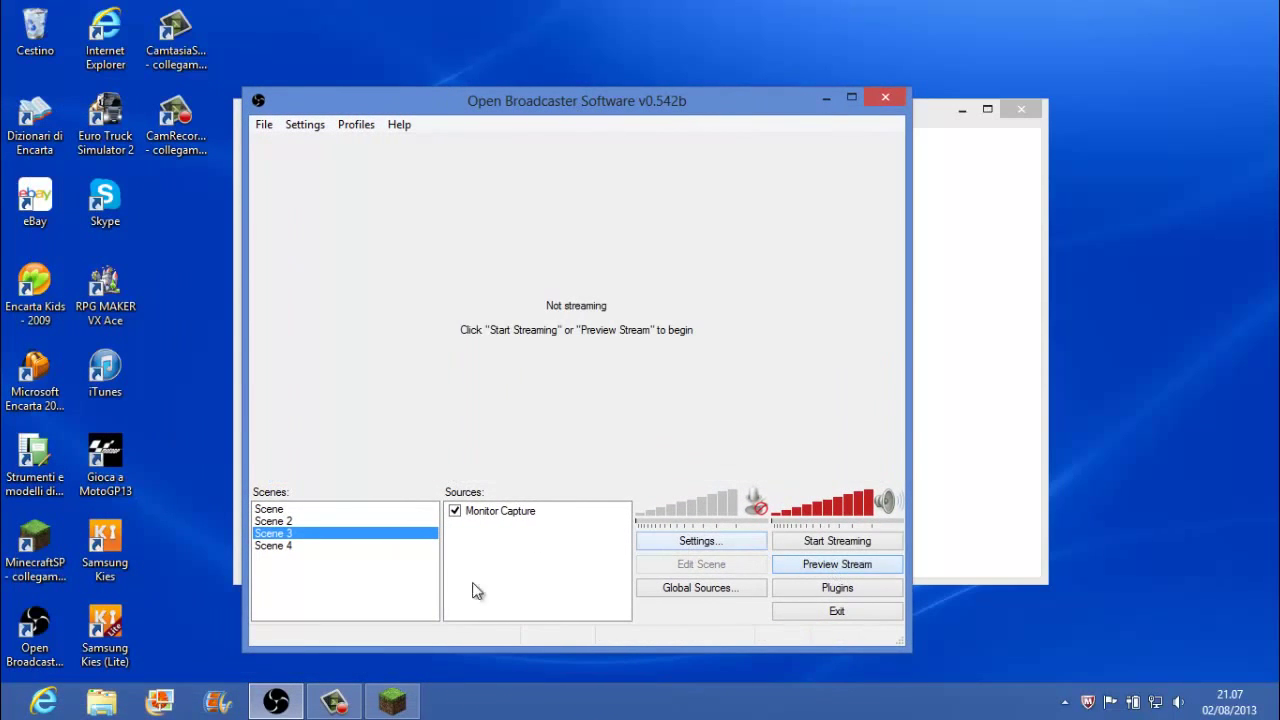
{"action": "left_click", "coordinate": [316, 545]}
{"action": "right_click", "coordinate": [502, 531]}
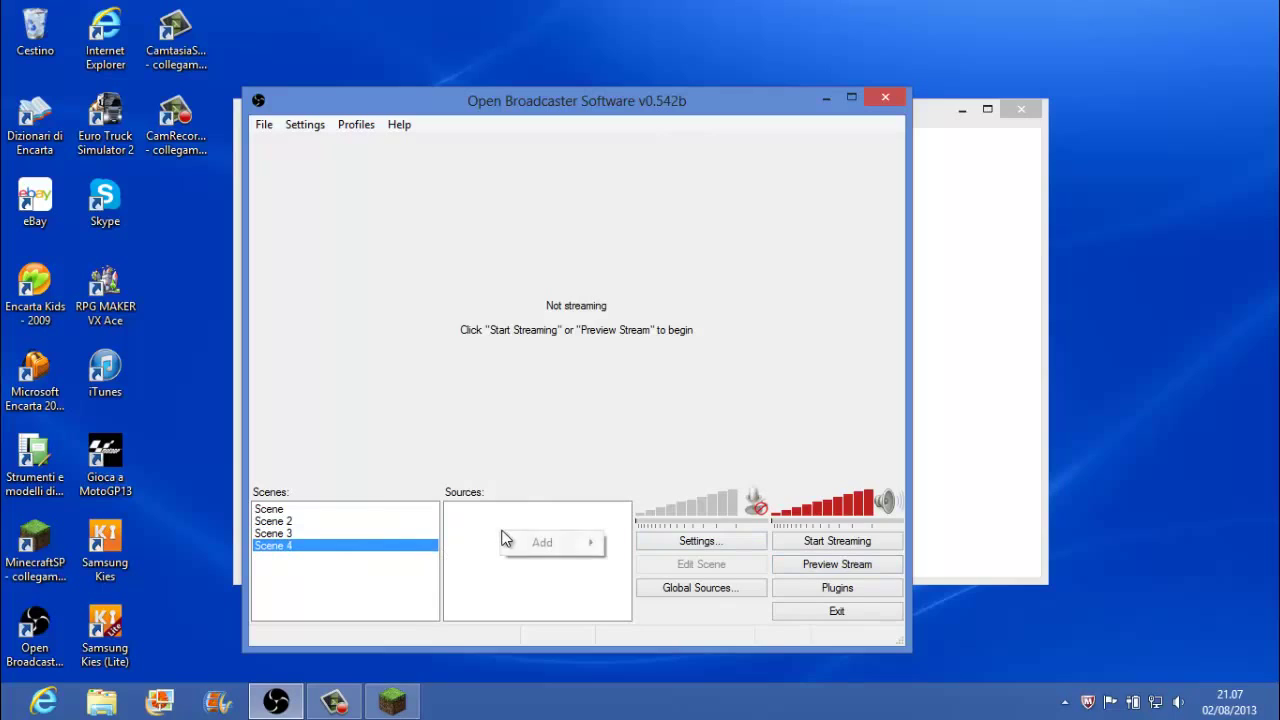
{"action": "mouse_move", "coordinate": [543, 545]}
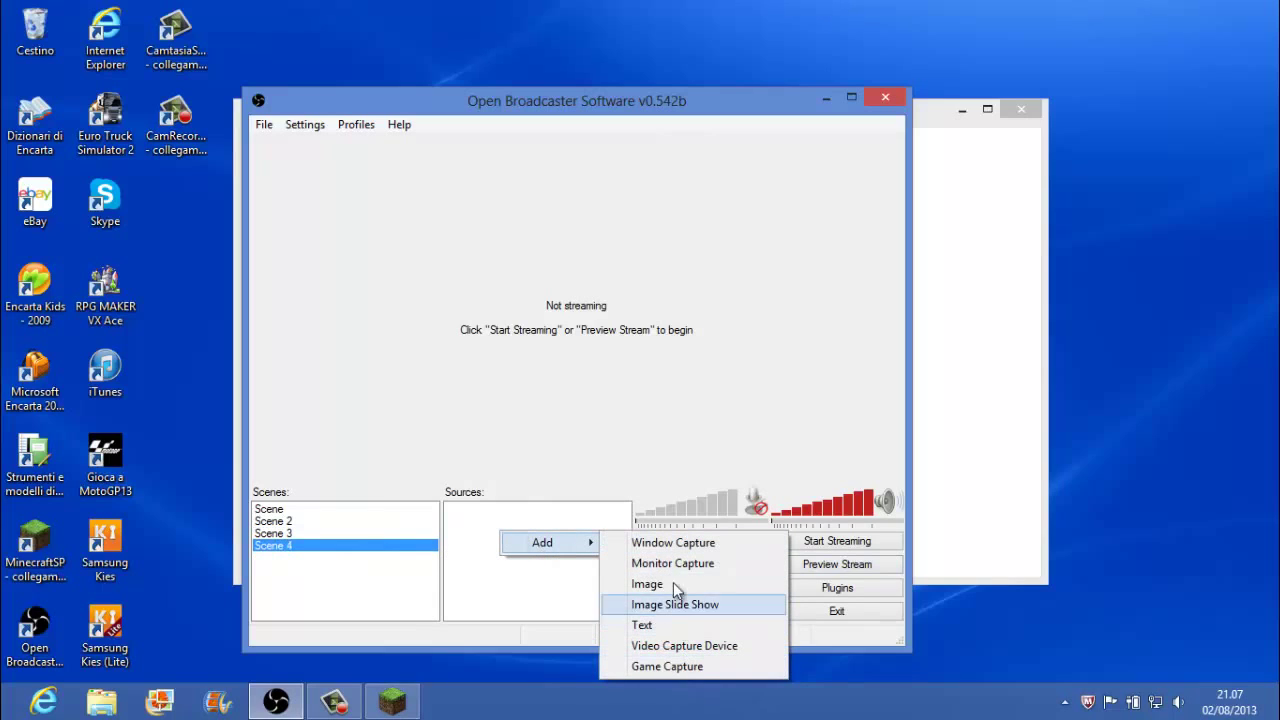
Compare the sources assigned to Scene 2, the first scene and Scene 4.
{"action": "left_click", "coordinate": [343, 521]}
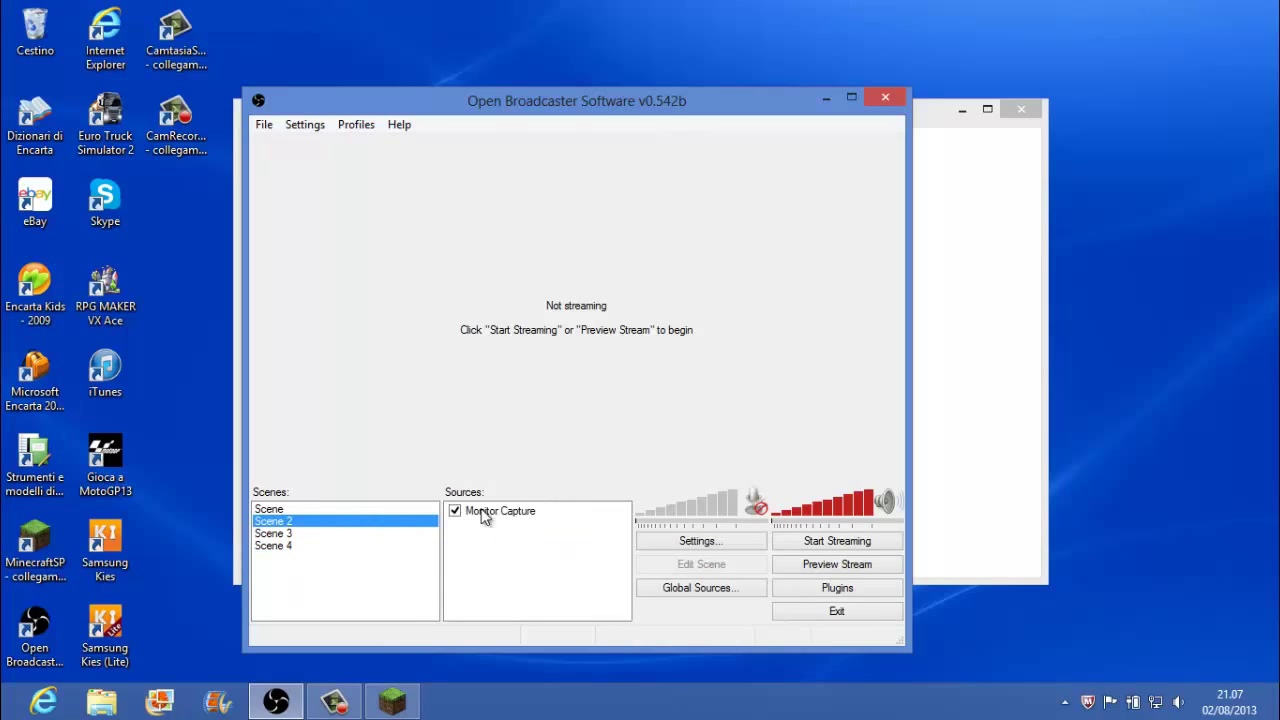
{"action": "left_click", "coordinate": [486, 512]}
{"action": "left_click", "coordinate": [276, 508]}
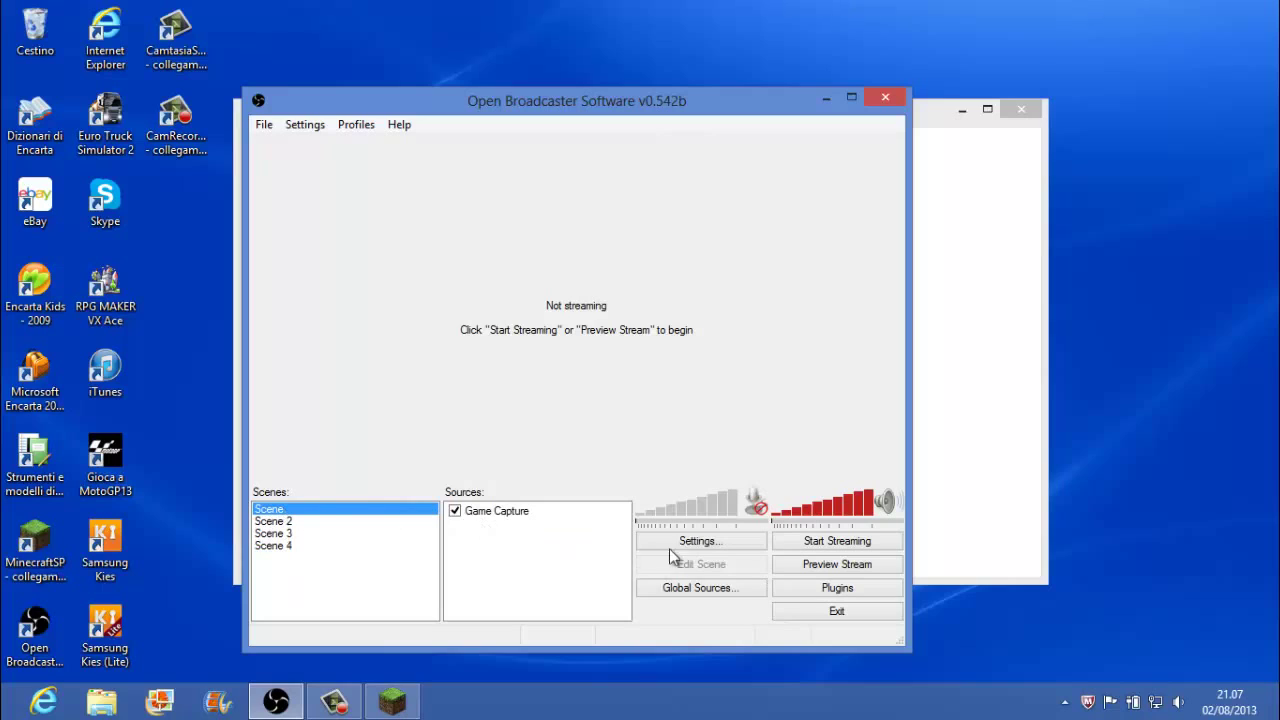
{"action": "left_click", "coordinate": [366, 549]}
{"action": "left_click", "coordinate": [381, 522]}
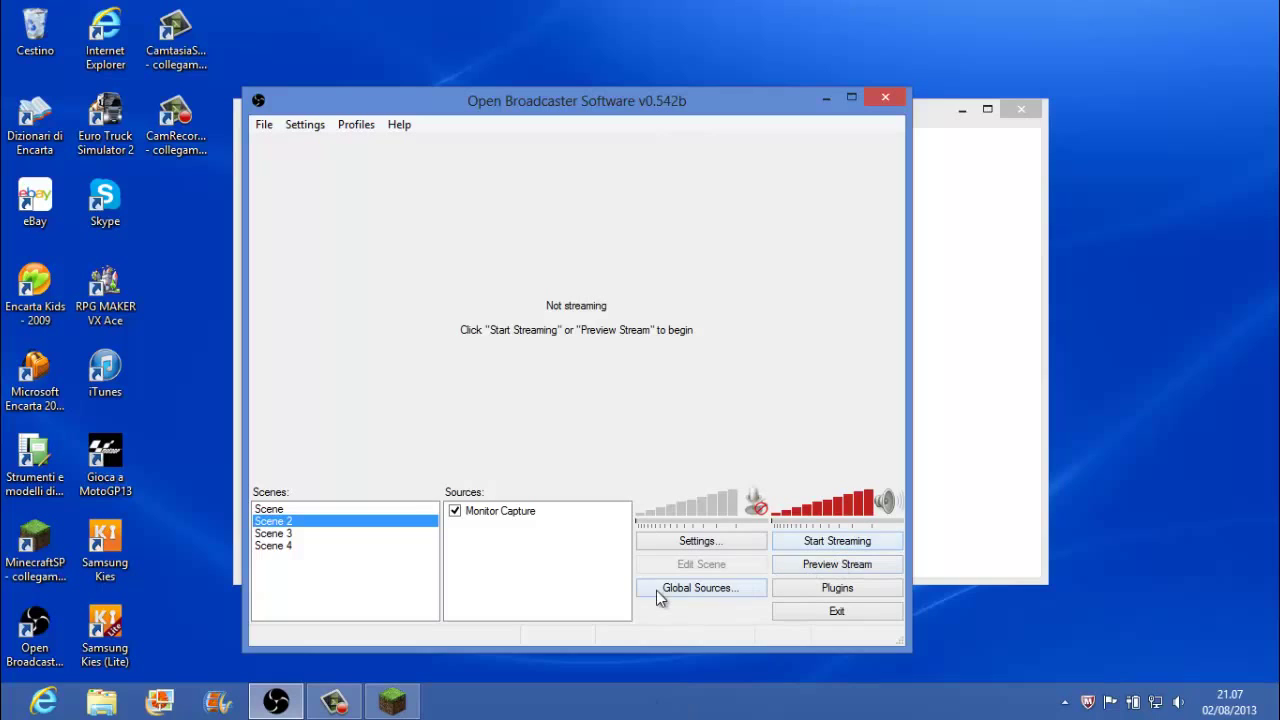
Open the settings, try español, castellano as the program language, and set it back to English.
{"action": "left_click", "coordinate": [680, 541]}
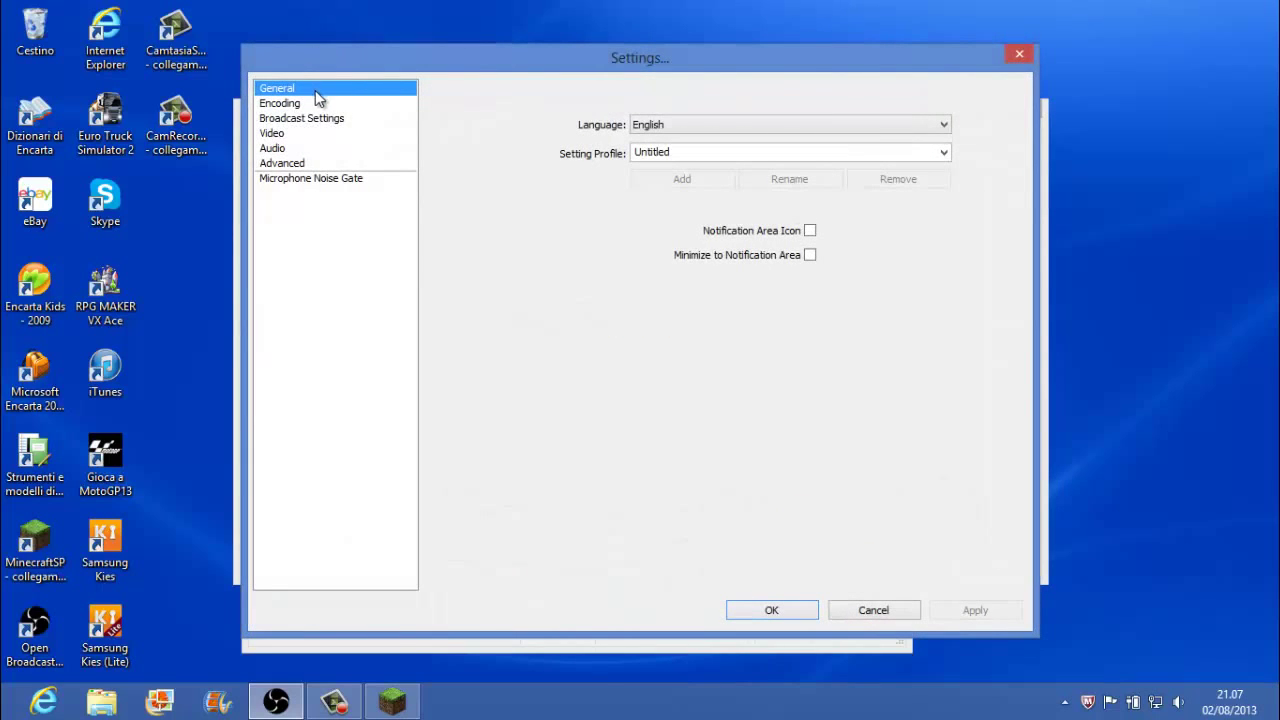
{"action": "left_click", "coordinate": [810, 138]}
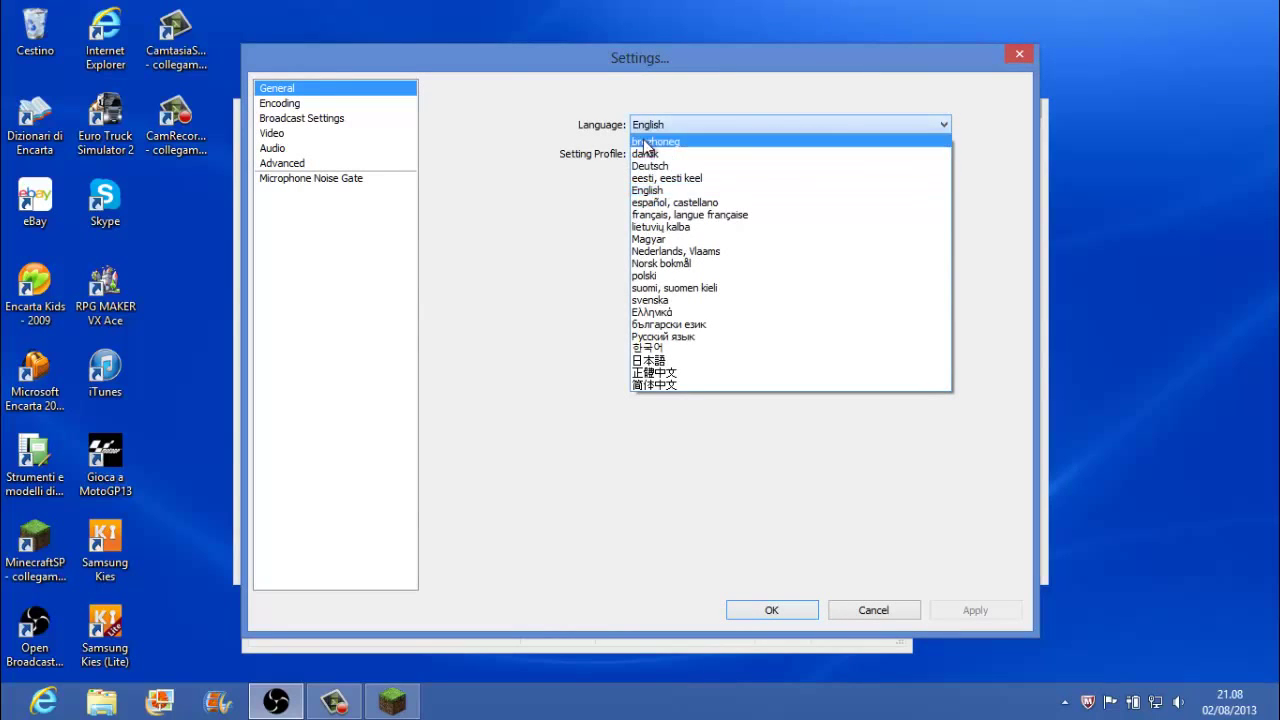
{"action": "left_click", "coordinate": [652, 203]}
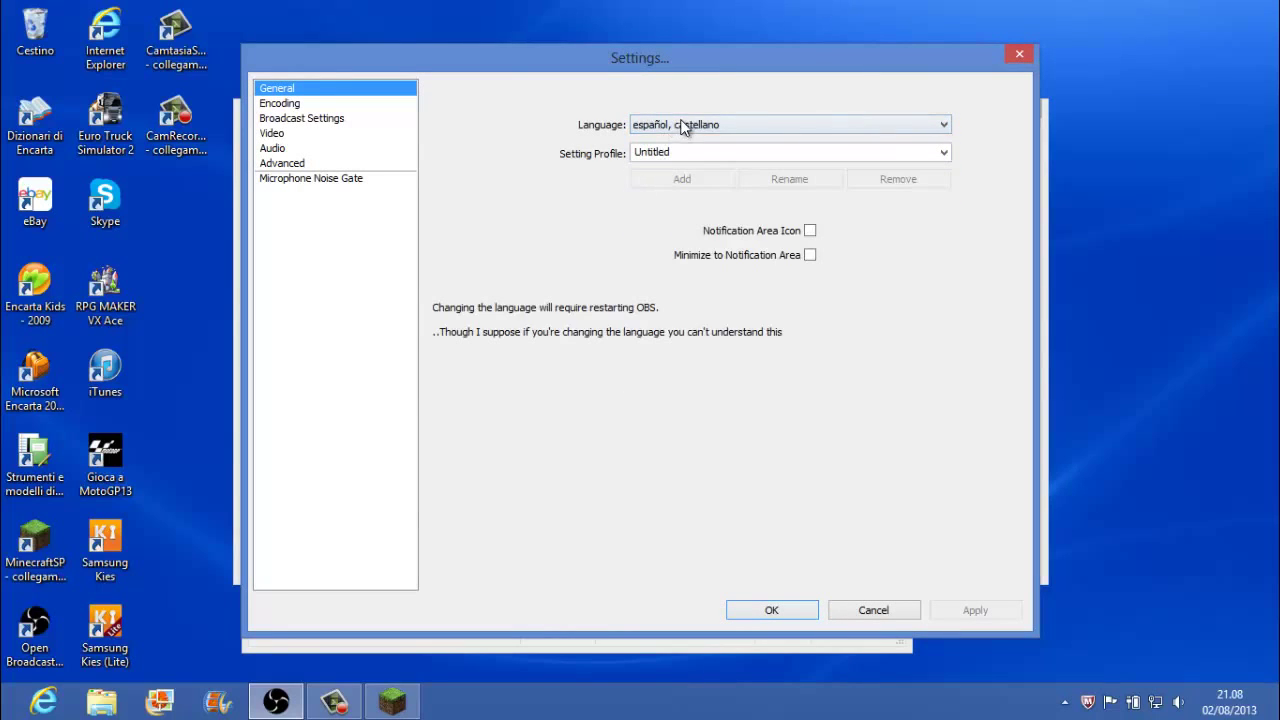
{"action": "left_click", "coordinate": [681, 126]}
{"action": "left_click", "coordinate": [680, 190]}
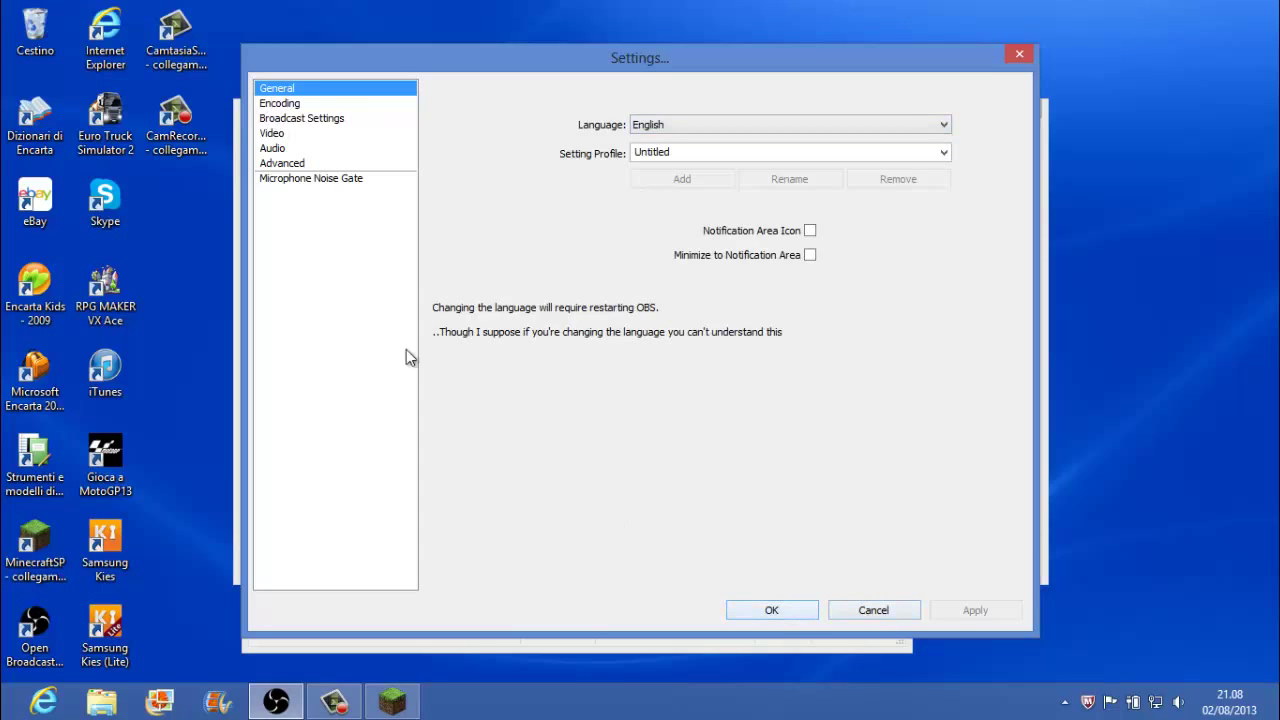
Review the encoding settings and the broadcast options offered in Live Stream mode.
{"action": "left_click", "coordinate": [314, 105]}
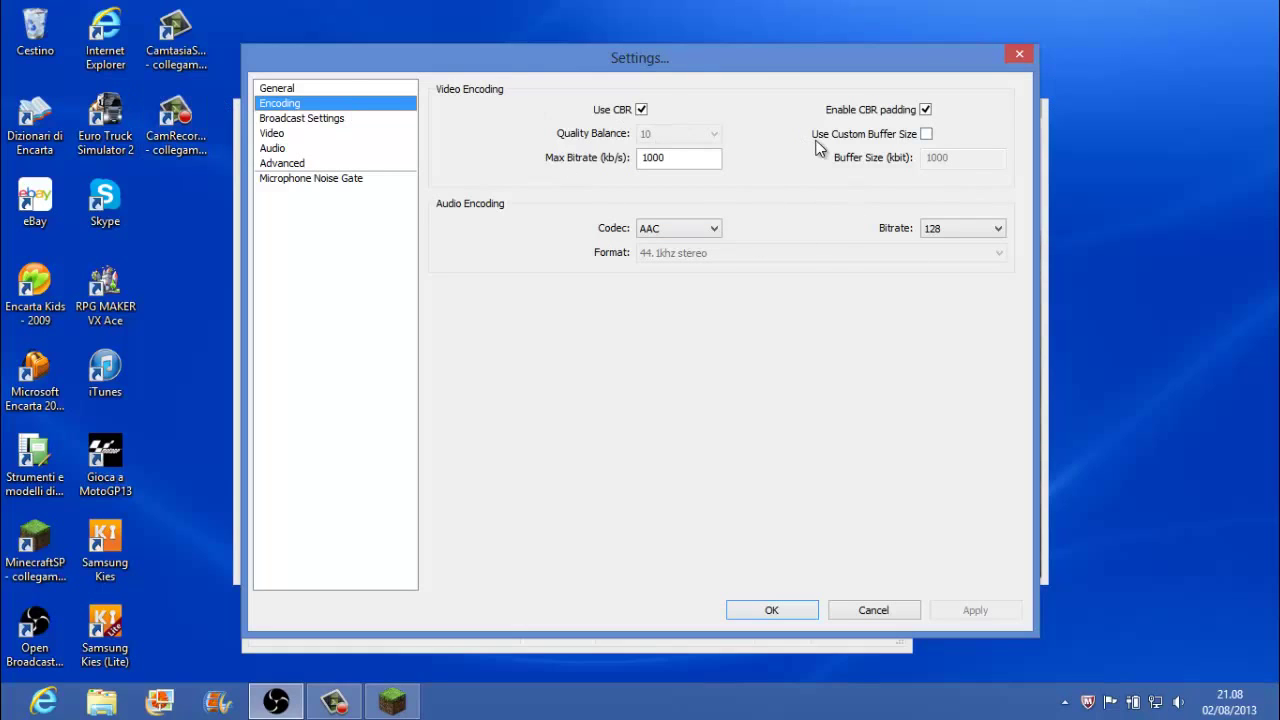
{"action": "left_click", "coordinate": [297, 120]}
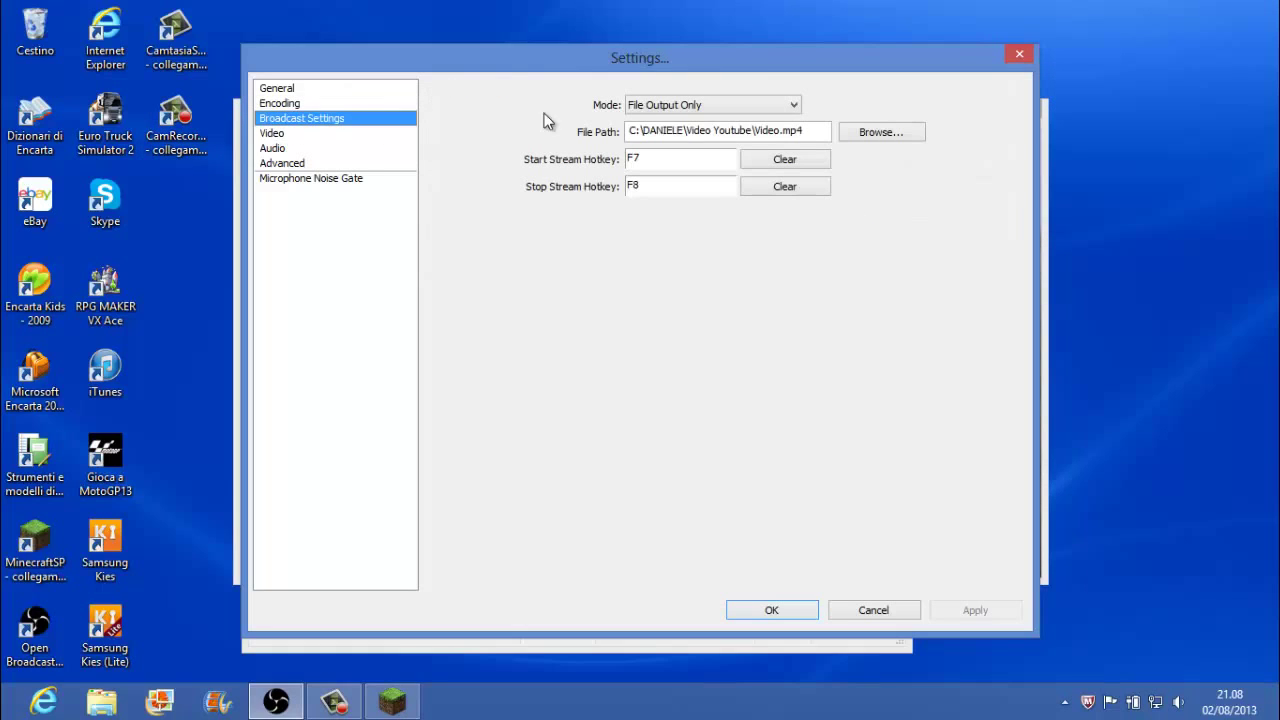
{"action": "left_click", "coordinate": [727, 108]}
{"action": "left_click", "coordinate": [727, 119]}
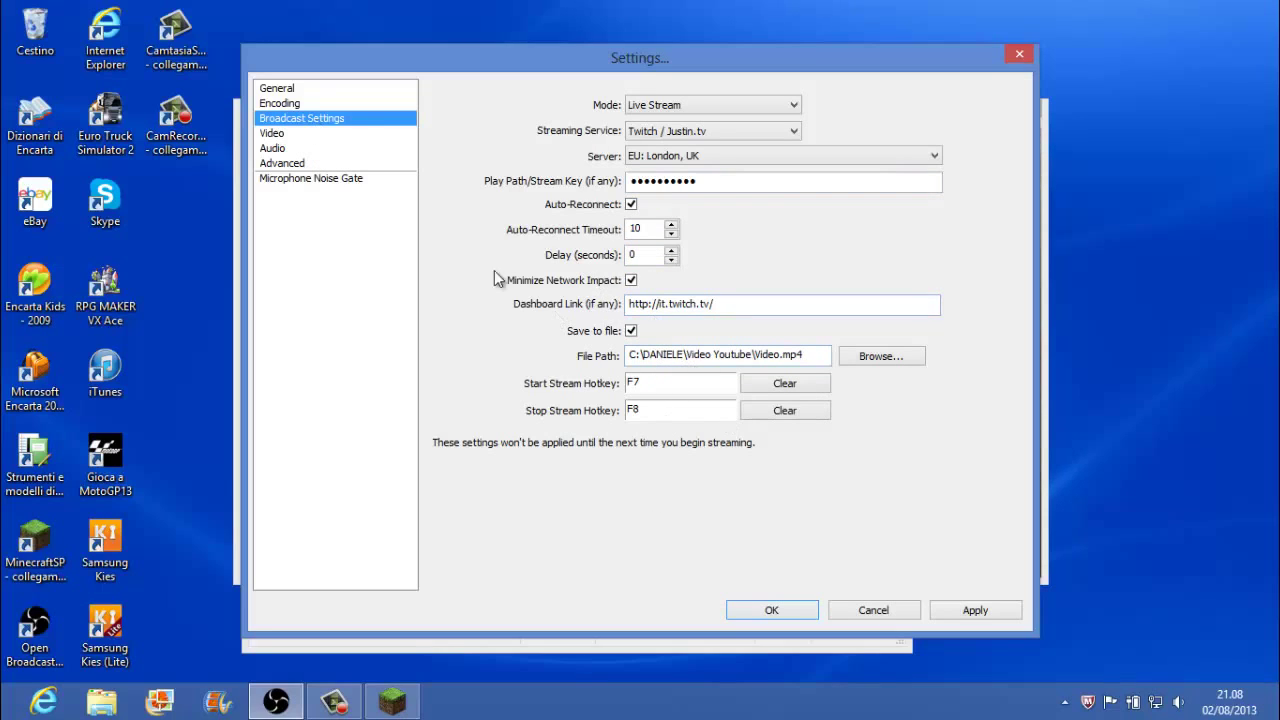
{"action": "left_click", "coordinate": [767, 105]}
{"action": "left_click", "coordinate": [722, 122]}
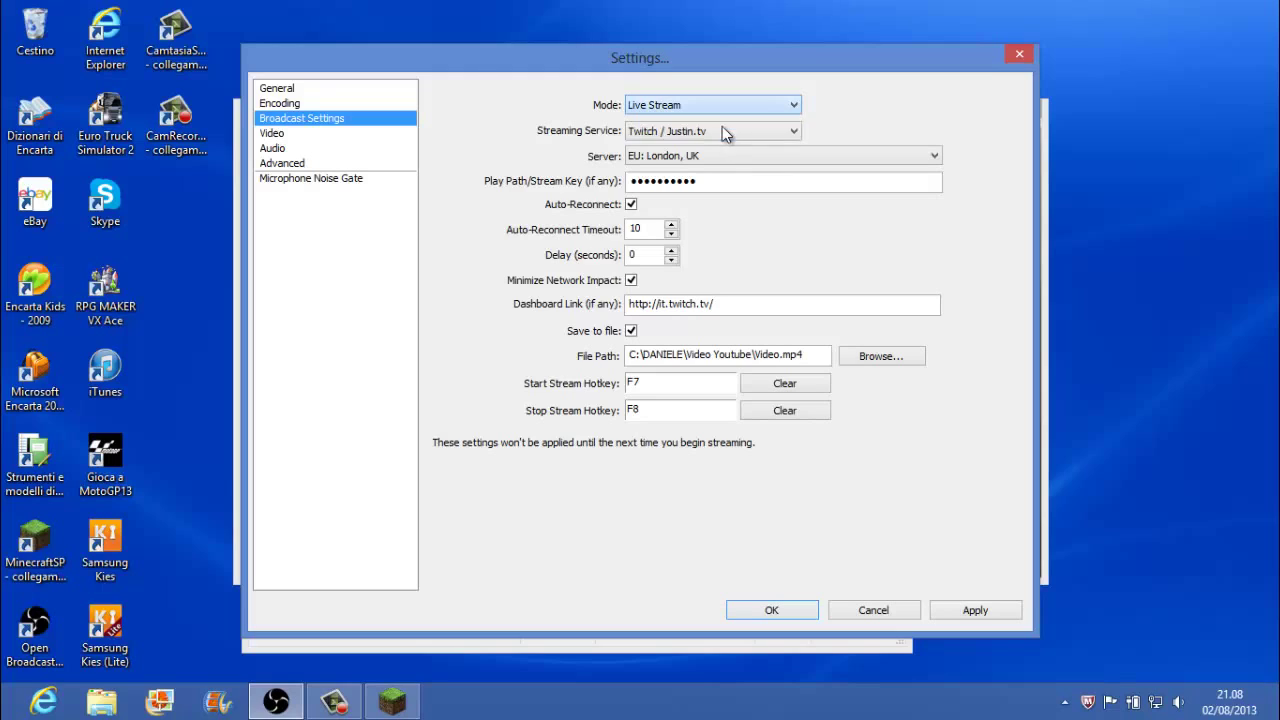
Set the broadcast mode to File Output Only, check the output file path, and save the changes.
{"action": "left_click", "coordinate": [716, 106]}
{"action": "left_click", "coordinate": [709, 135]}
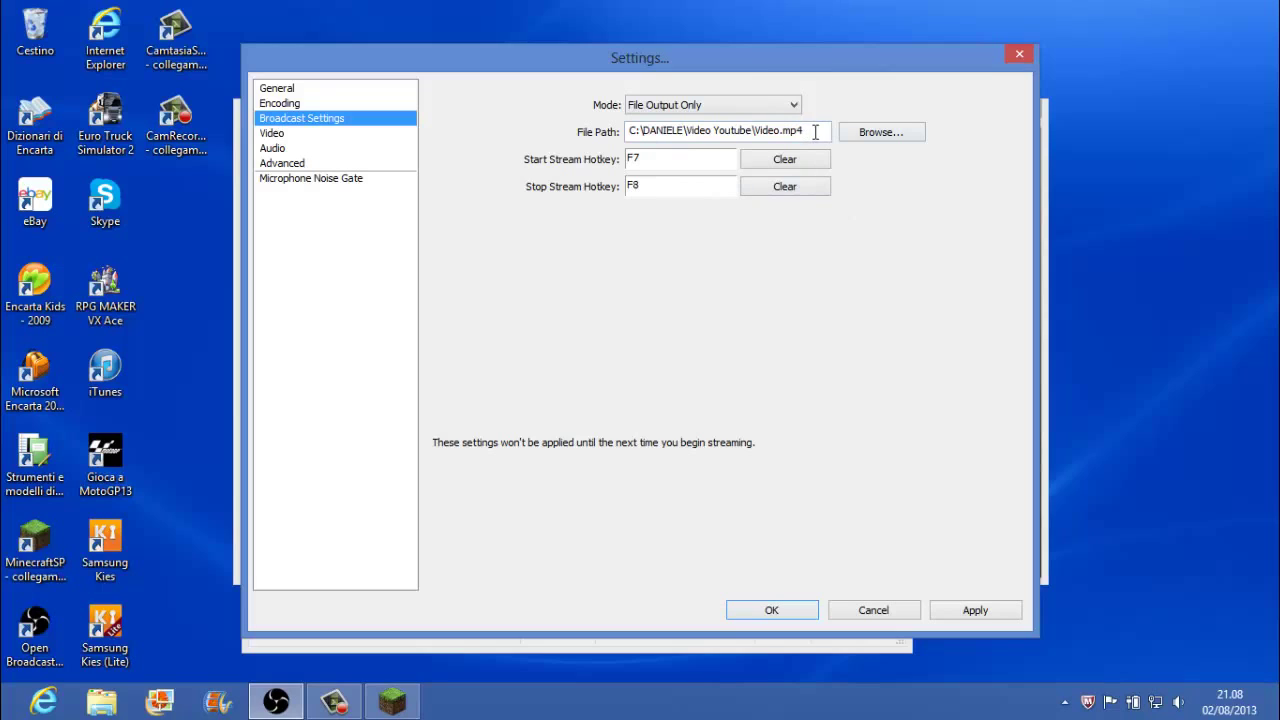
{"action": "left_click_drag", "start_coordinate": [628, 130], "coordinate": [807, 131]}
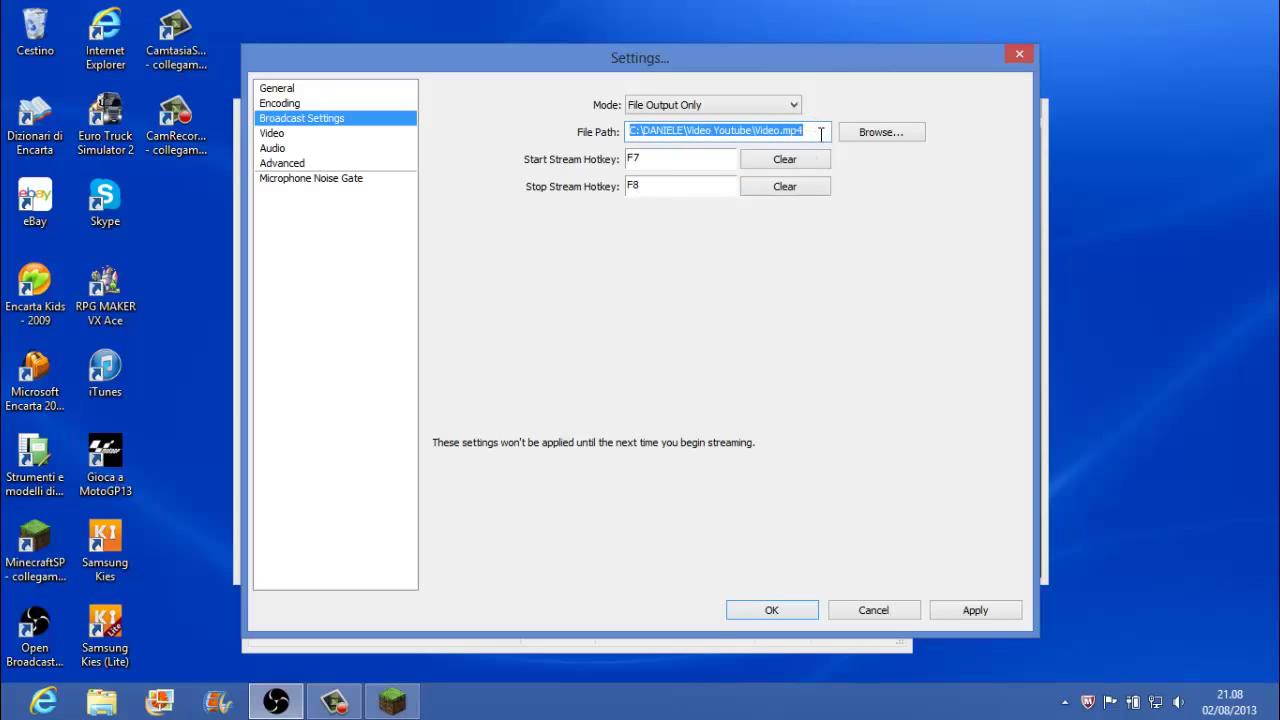
{"action": "left_click", "coordinate": [820, 133]}
{"action": "left_click", "coordinate": [293, 135]}
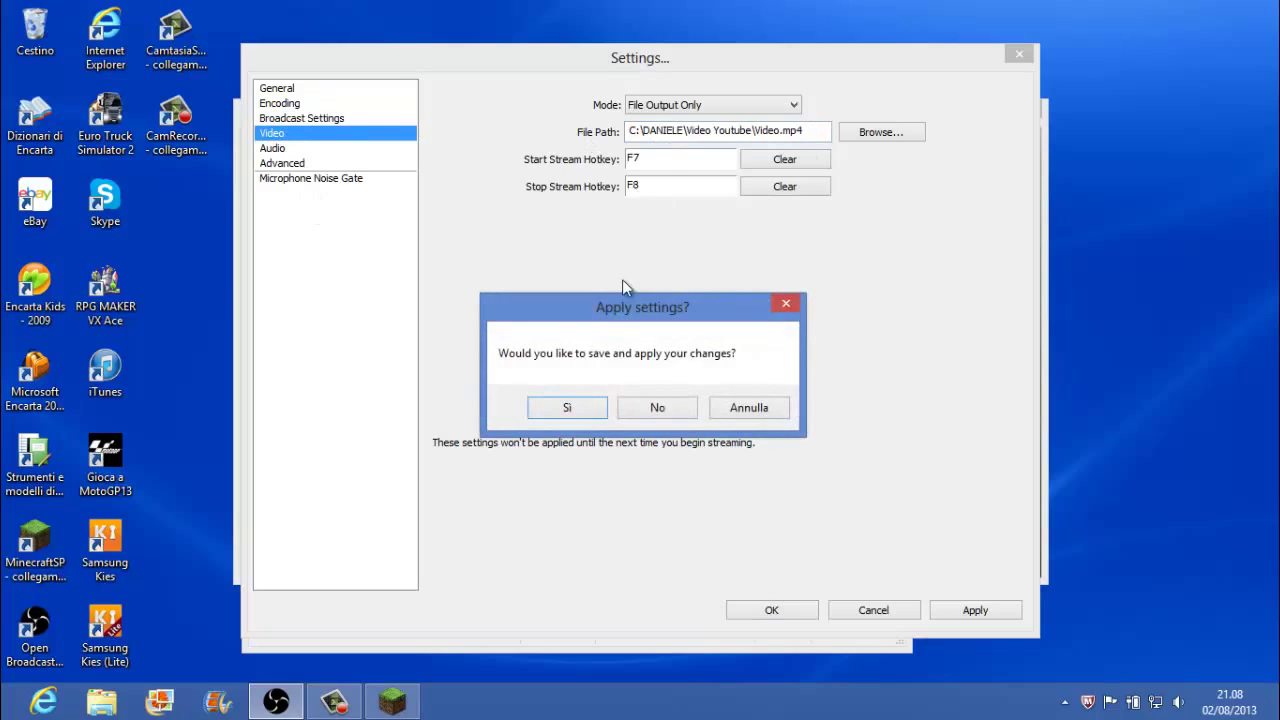
{"action": "left_click", "coordinate": [592, 408]}
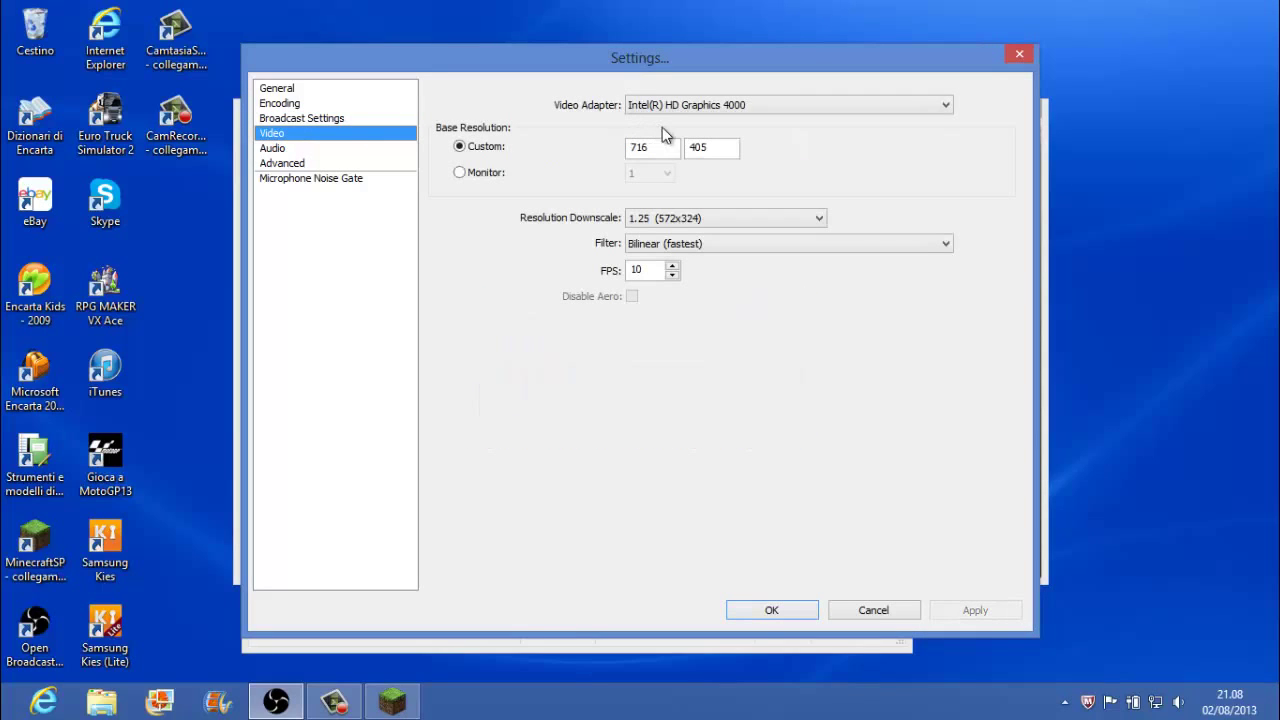
Check the available video adapter, set the video frame rate to 15 FPS, and save the change.
{"action": "left_click", "coordinate": [702, 103]}
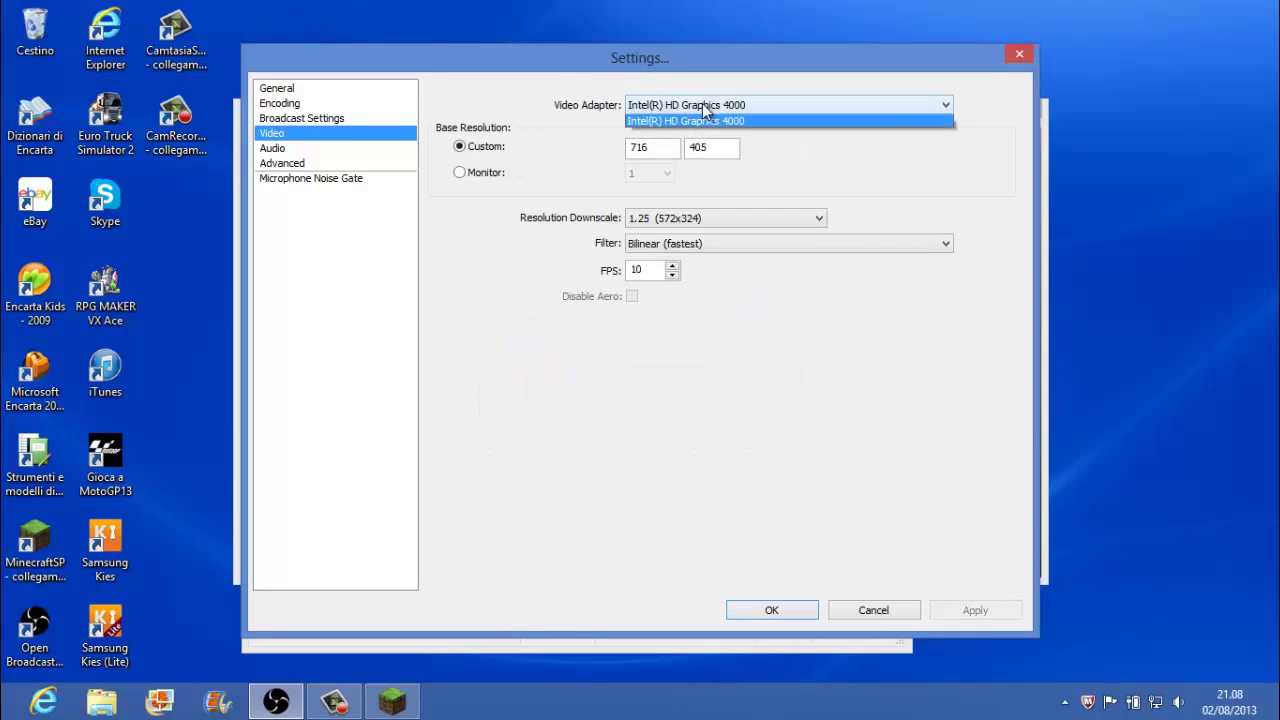
{"action": "left_click", "coordinate": [663, 110]}
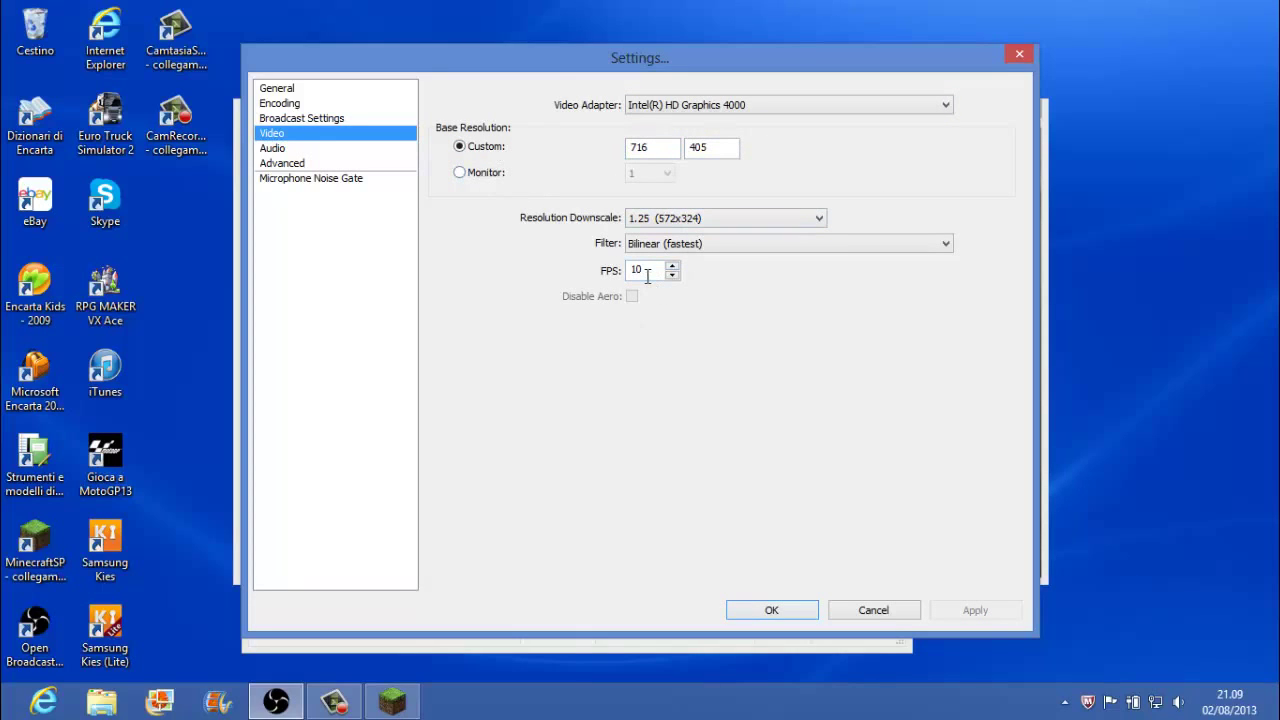
{"action": "type", "text": "2"}
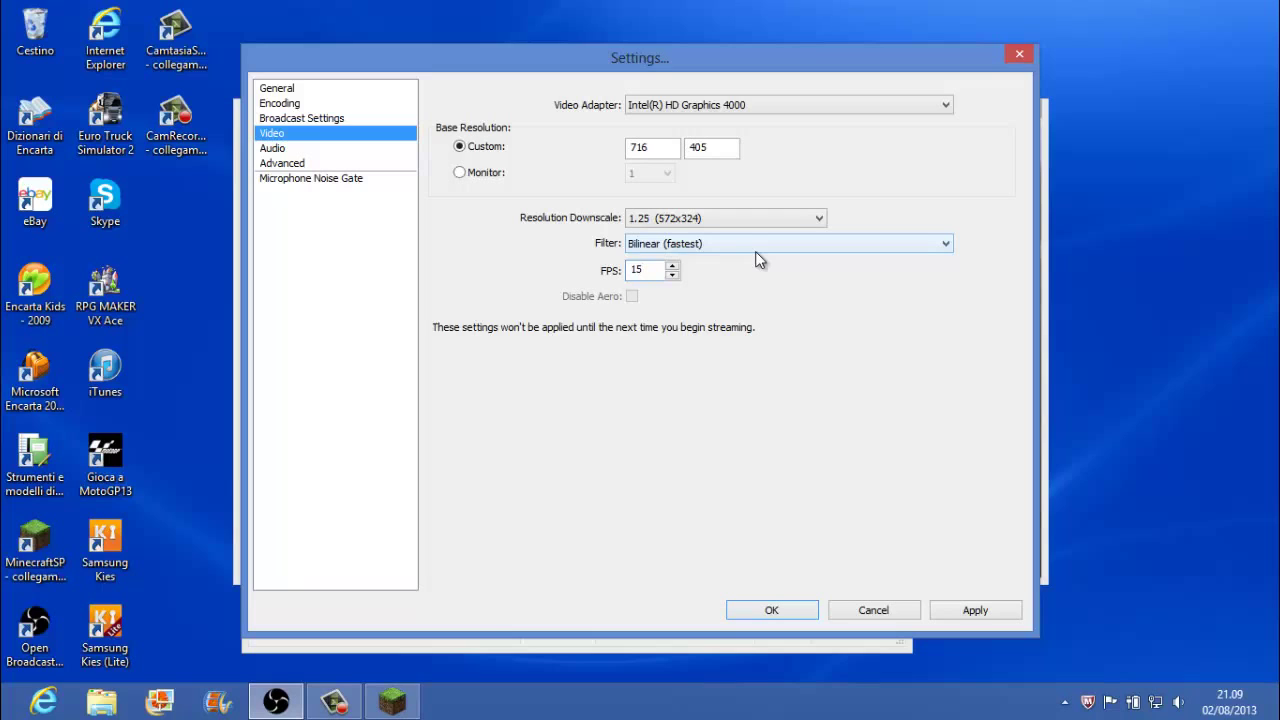
{"action": "left_click", "coordinate": [280, 148]}
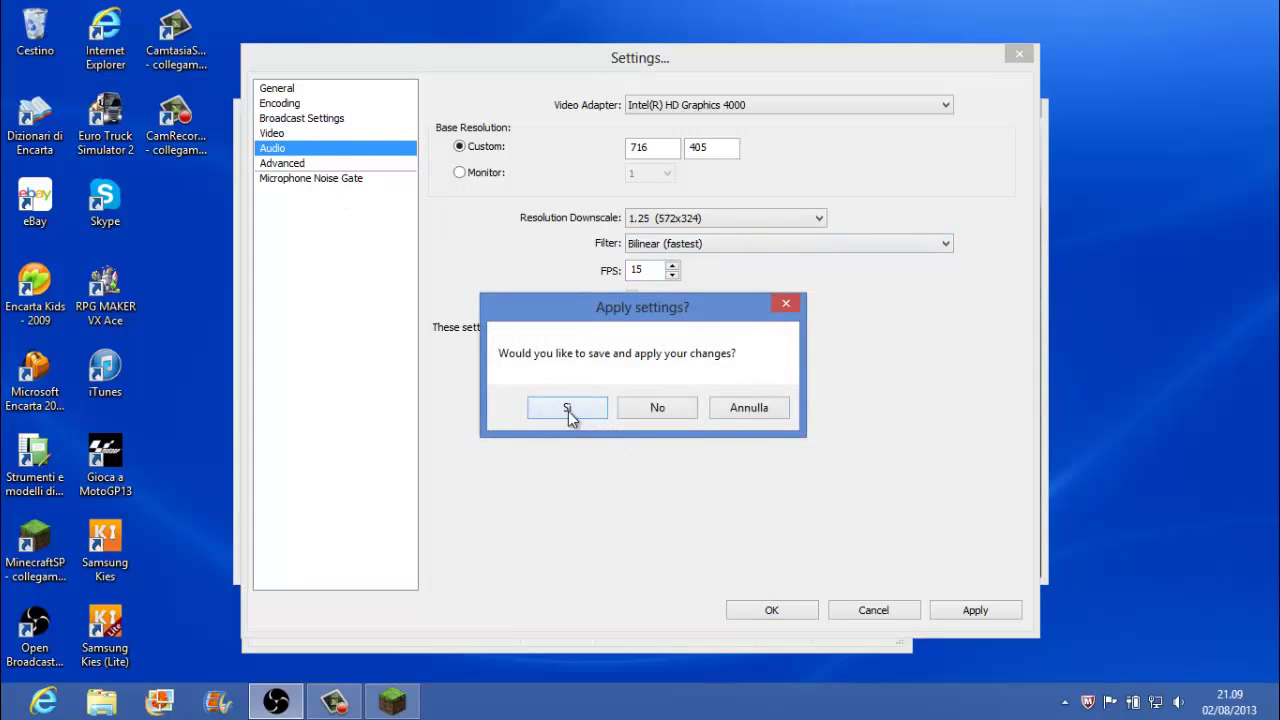
{"action": "left_click", "coordinate": [567, 409]}
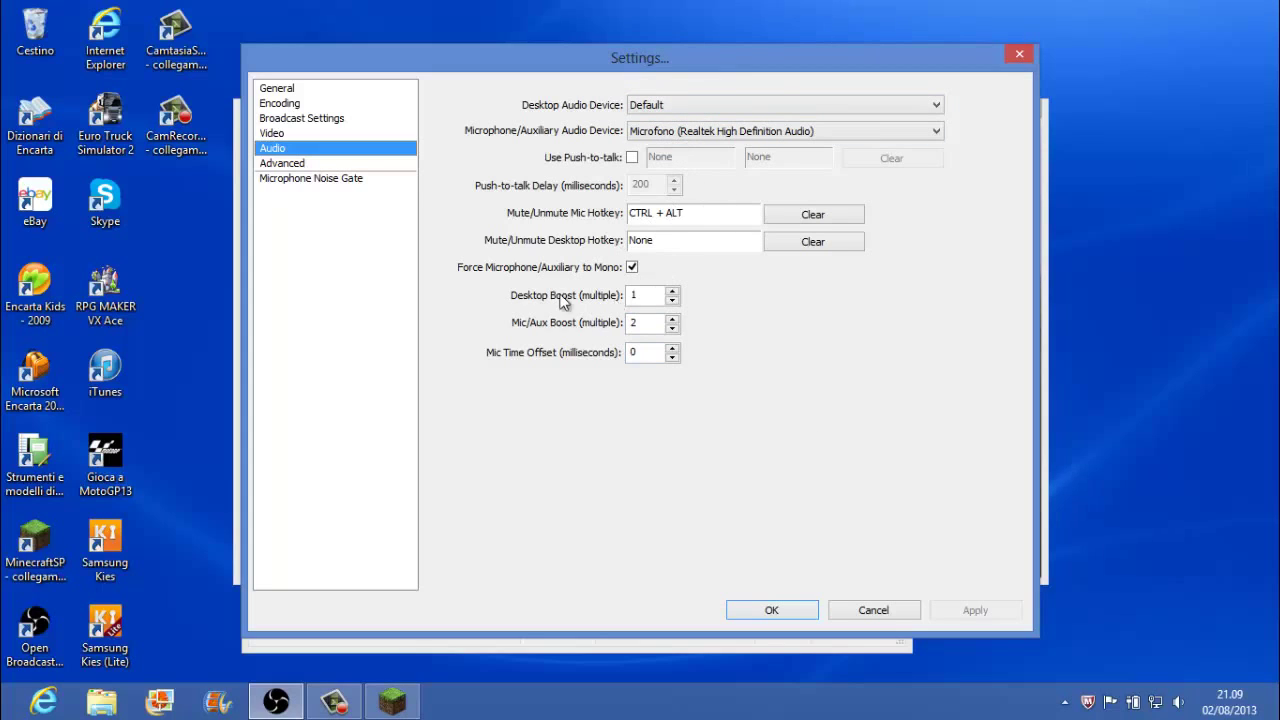
Select High as the process priority class, save the advanced settings, and close the settings after viewing the microphone noise gate options.
{"action": "left_click", "coordinate": [376, 165]}
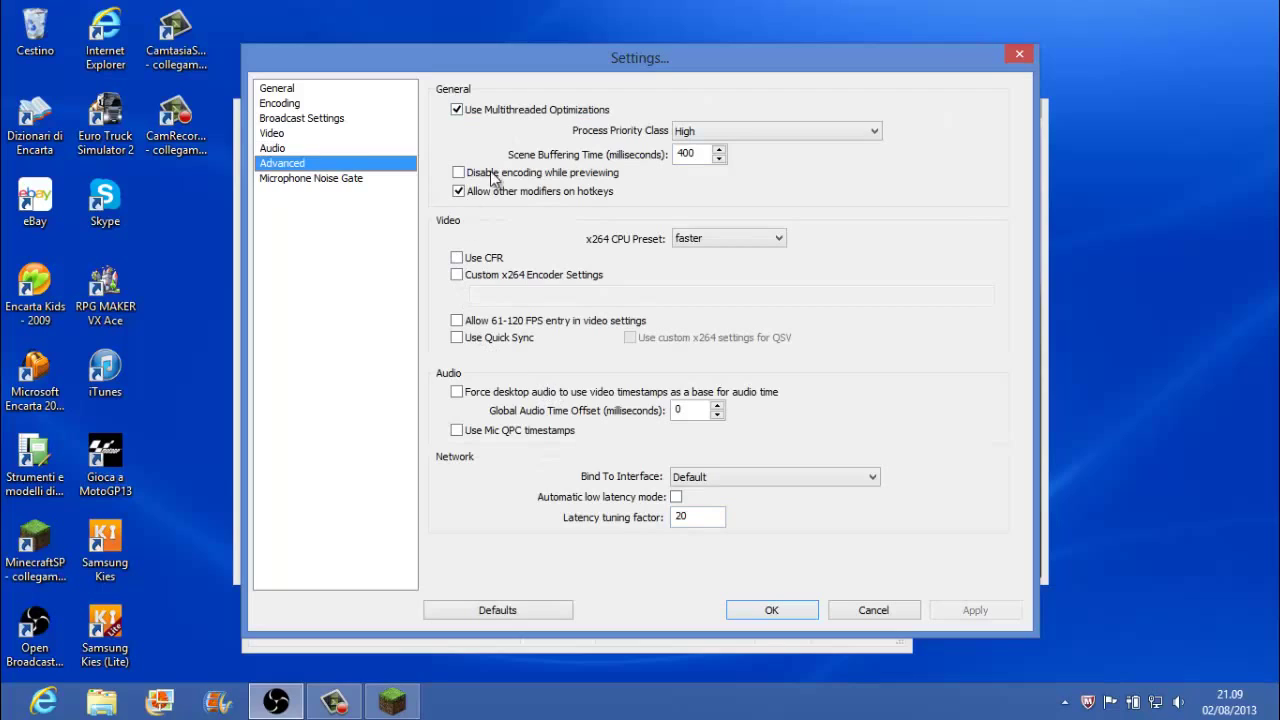
{"action": "left_click", "coordinate": [682, 135]}
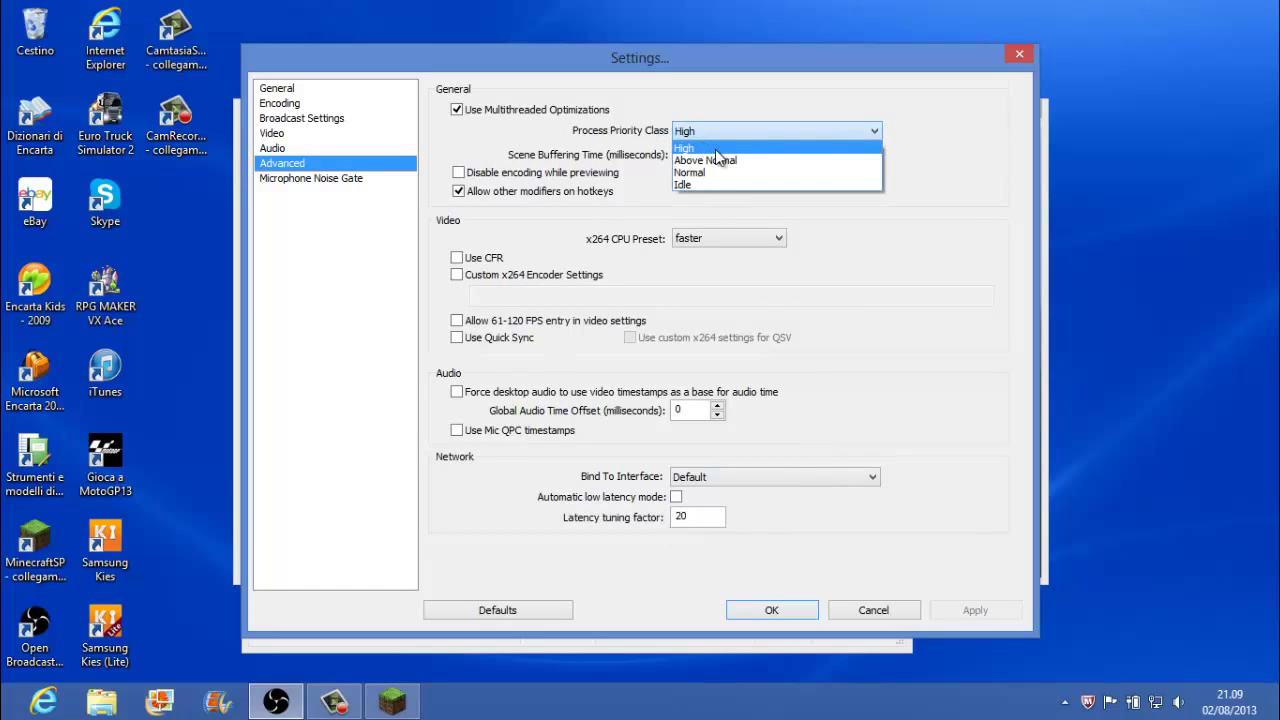
{"action": "left_click", "coordinate": [716, 150]}
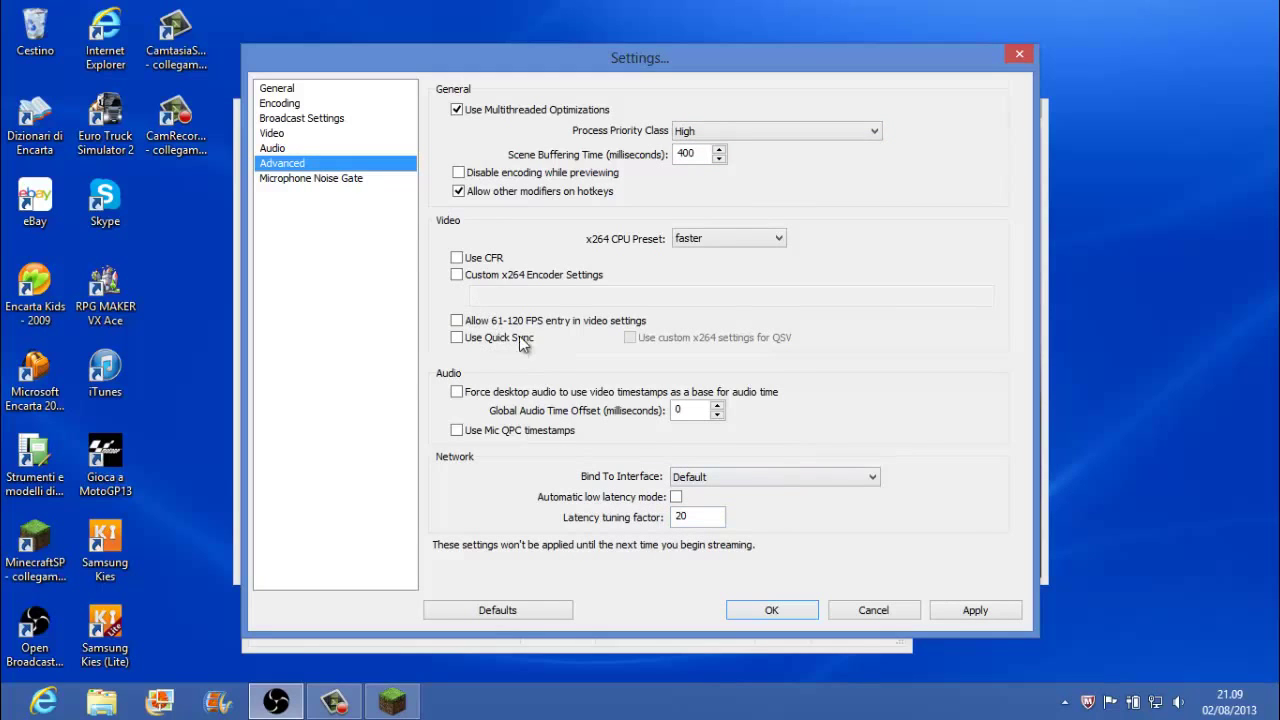
{"action": "left_click", "coordinate": [360, 178]}
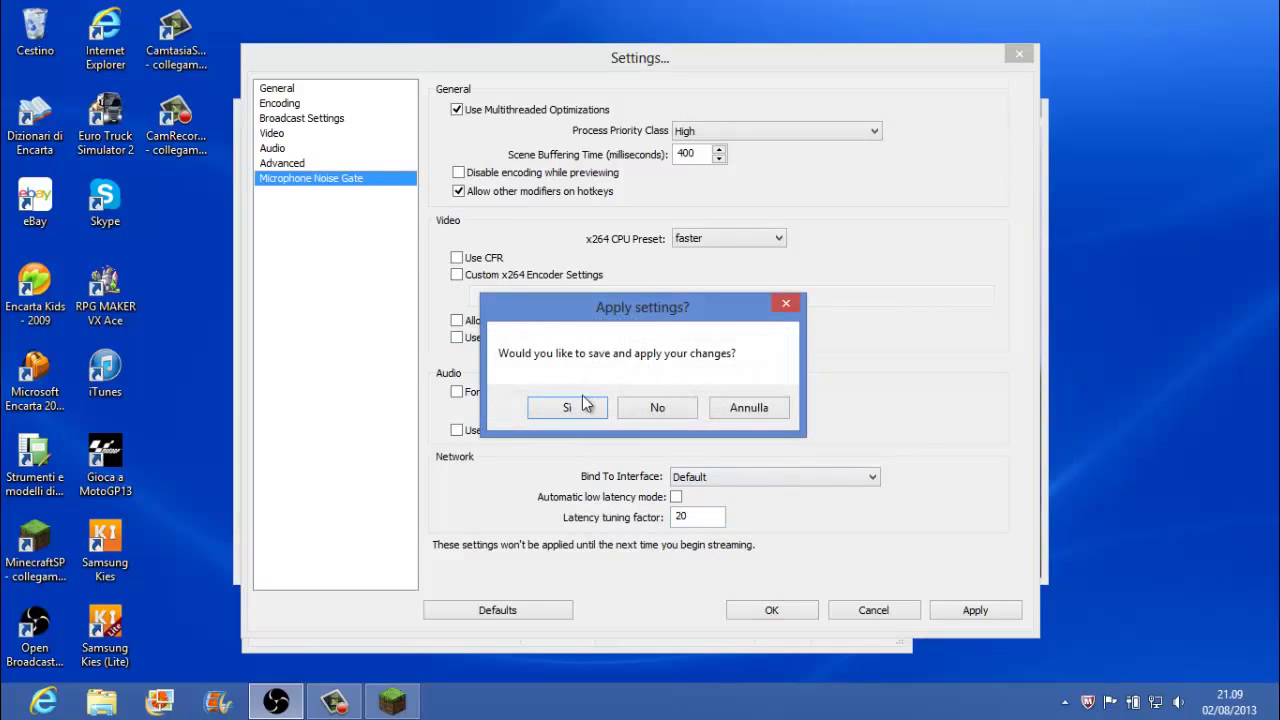
{"action": "left_click", "coordinate": [577, 409]}
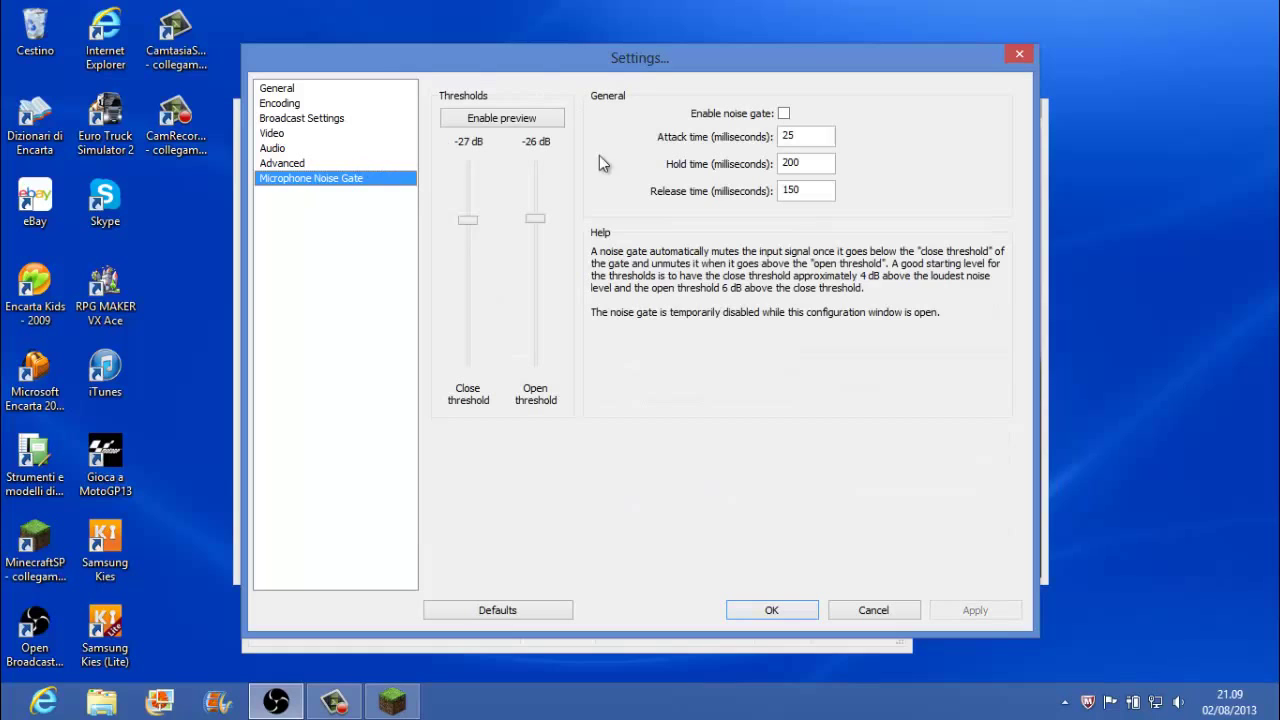
{"action": "left_click", "coordinate": [770, 612]}
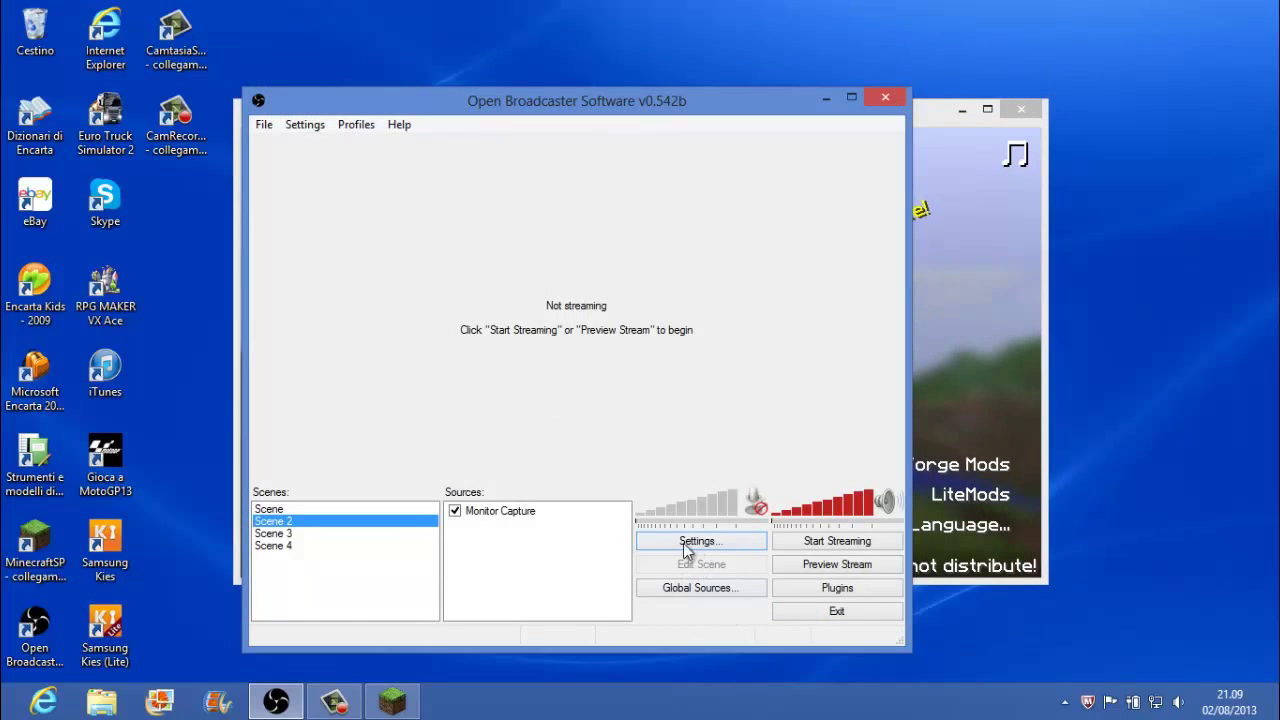
Start the output with the first scene's Game Capture source and maximize the Minecraft window.
{"action": "left_click", "coordinate": [373, 509]}
{"action": "left_click", "coordinate": [826, 543]}
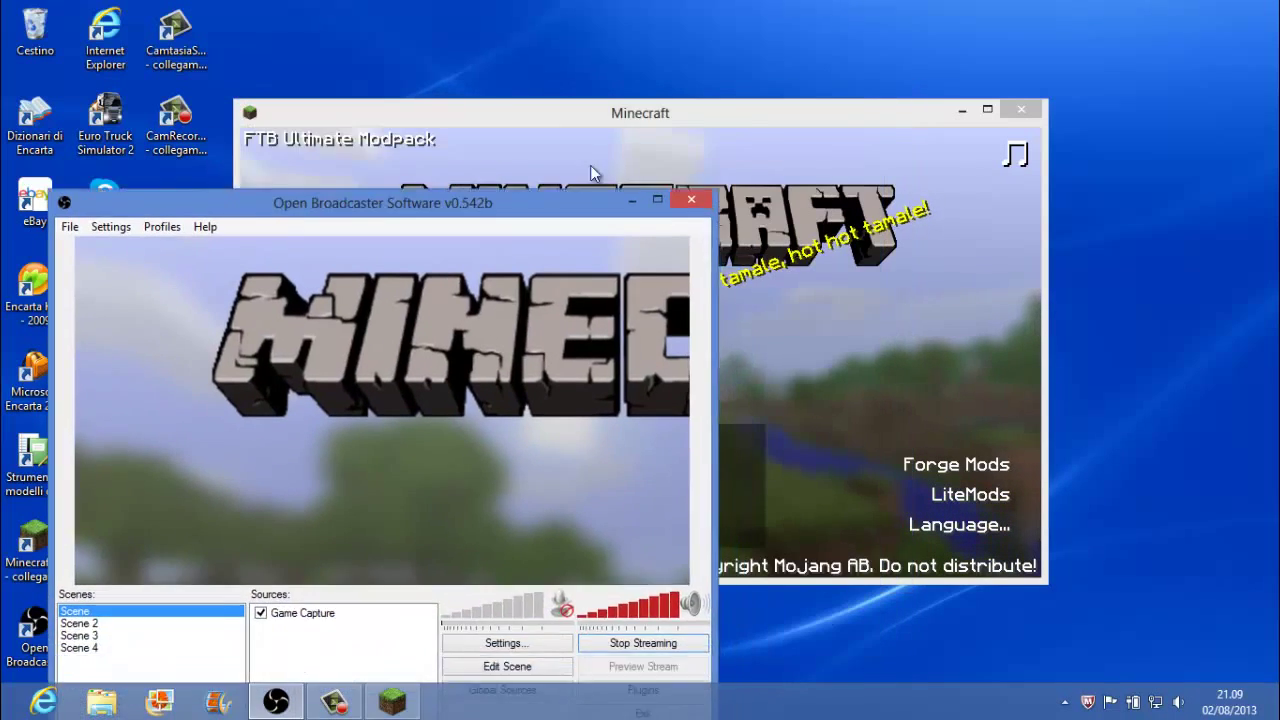
{"action": "left_click", "coordinate": [590, 172]}
{"action": "double_click", "coordinate": [590, 113]}
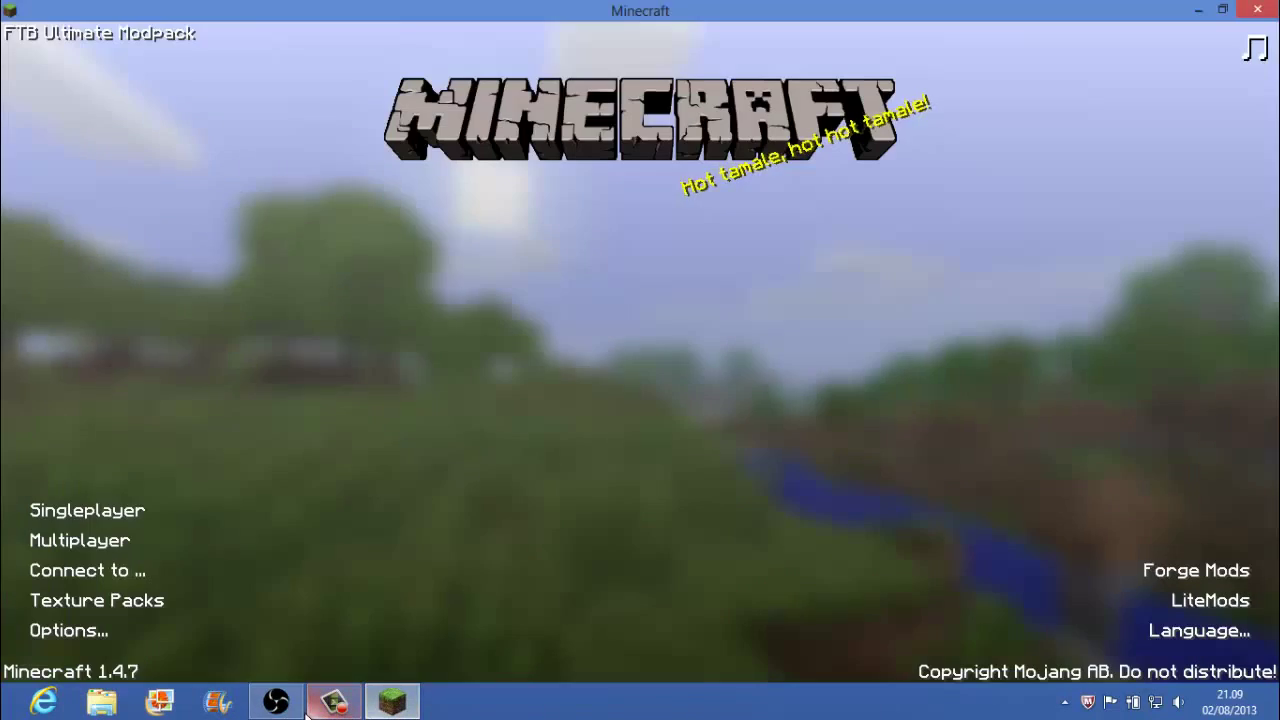
Switch to Open Broadcaster Software and examine the running Game Capture output over the maximized game.
{"action": "left_click", "coordinate": [278, 703]}
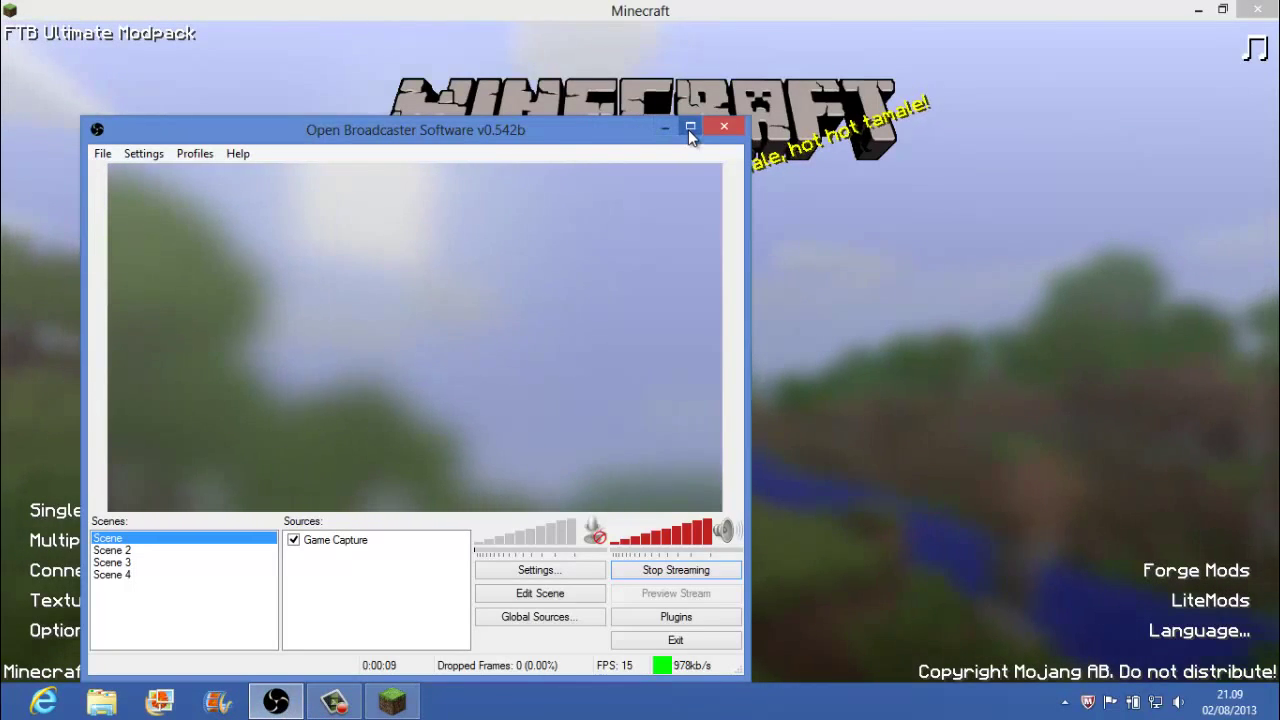
{"action": "left_click_drag", "start_coordinate": [586, 140], "coordinate": [806, 36]}
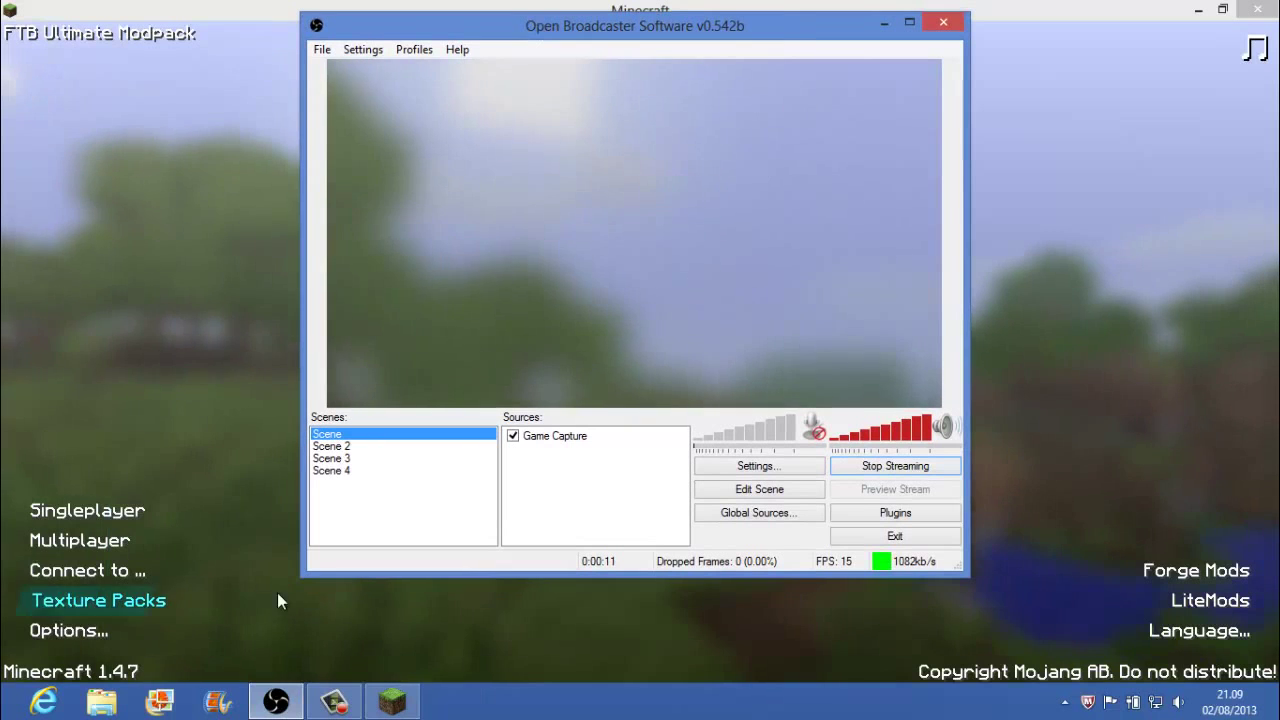
{"action": "left_click", "coordinate": [329, 705]}
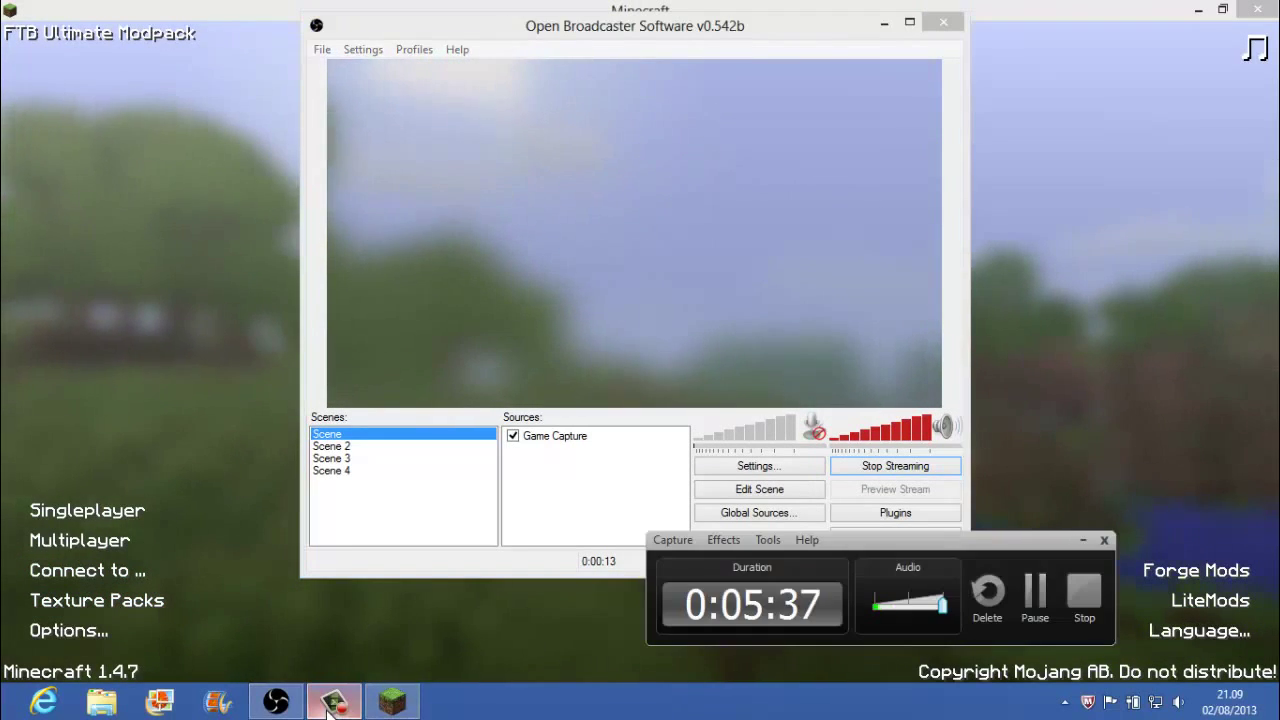
{"action": "left_click", "coordinate": [288, 704]}
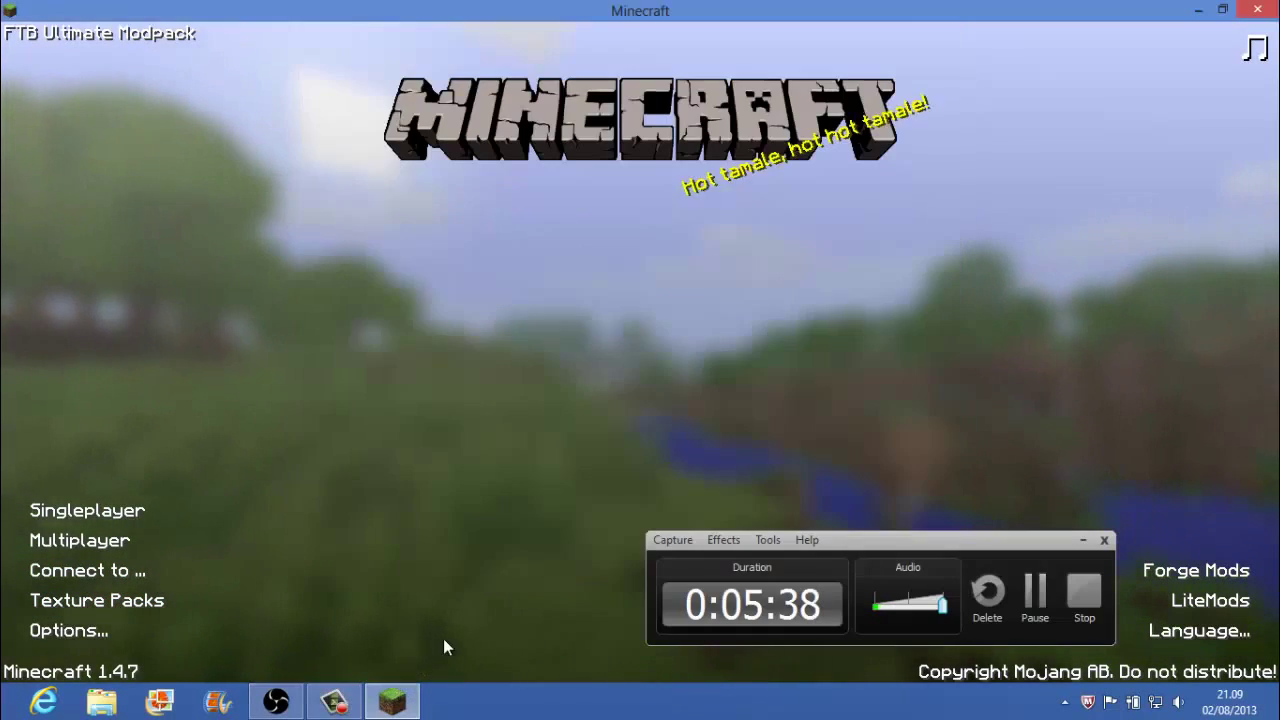
Switch to Open Broadcaster Software and compare the live output of the first scene's Game Capture with Scene 2's Monitor Capture.
{"action": "left_click", "coordinate": [292, 704]}
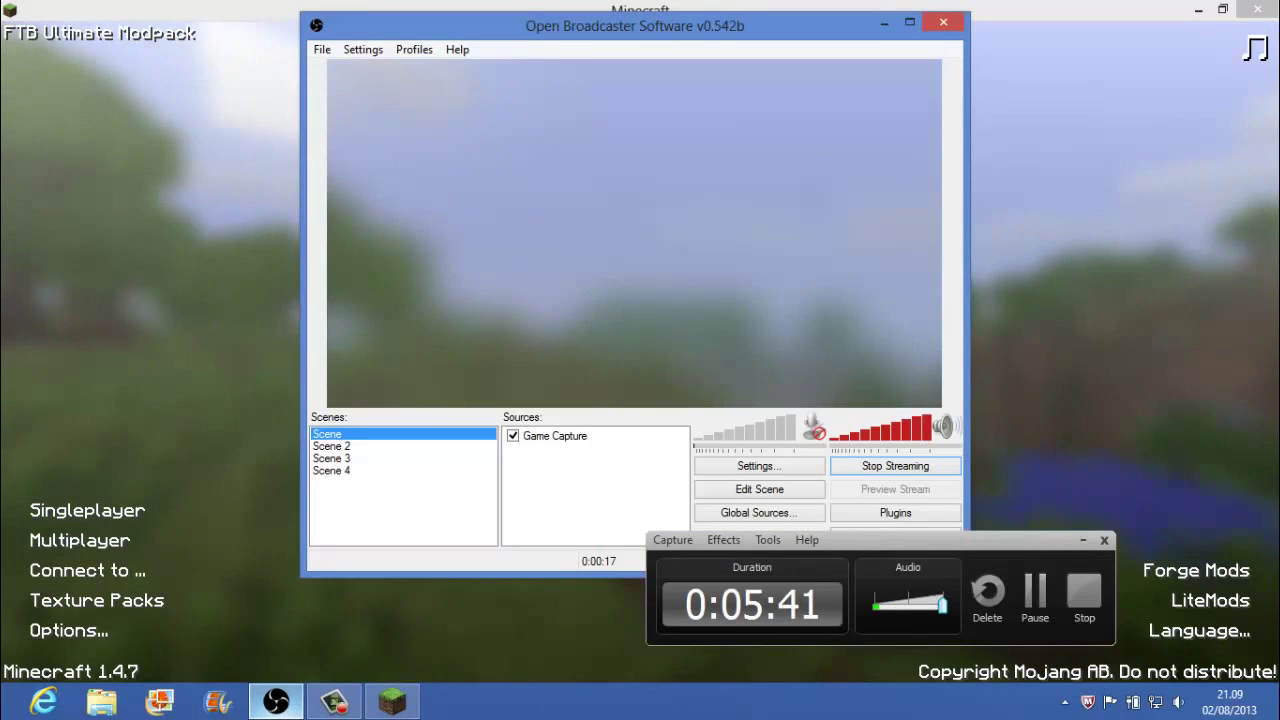
{"action": "left_click", "coordinate": [1082, 538]}
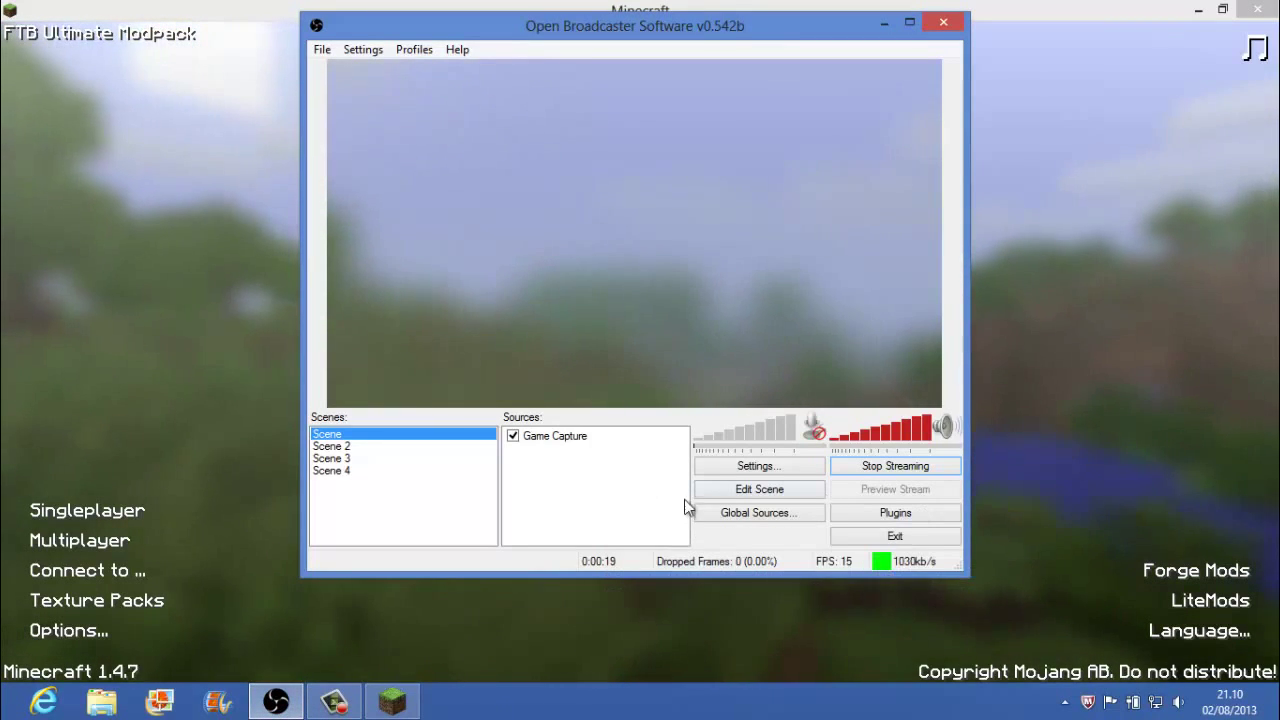
{"action": "left_click", "coordinate": [440, 447]}
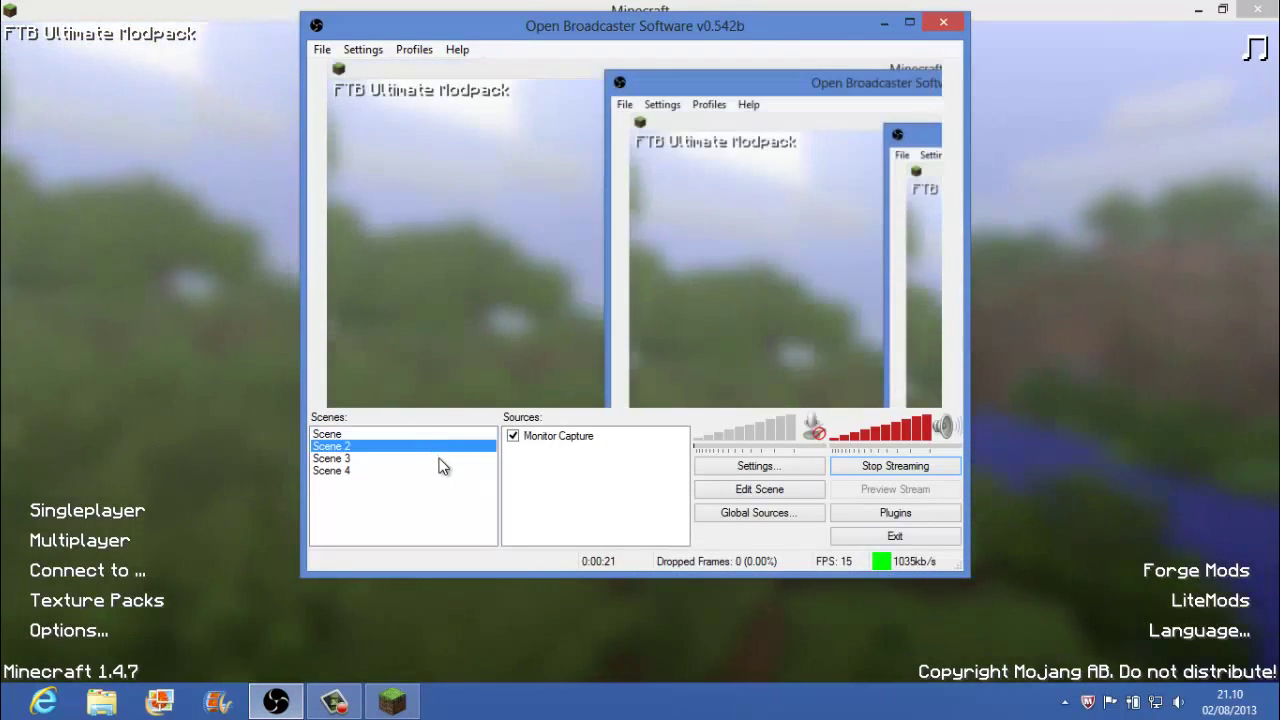
{"action": "left_click", "coordinate": [439, 458]}
{"action": "left_click", "coordinate": [421, 435]}
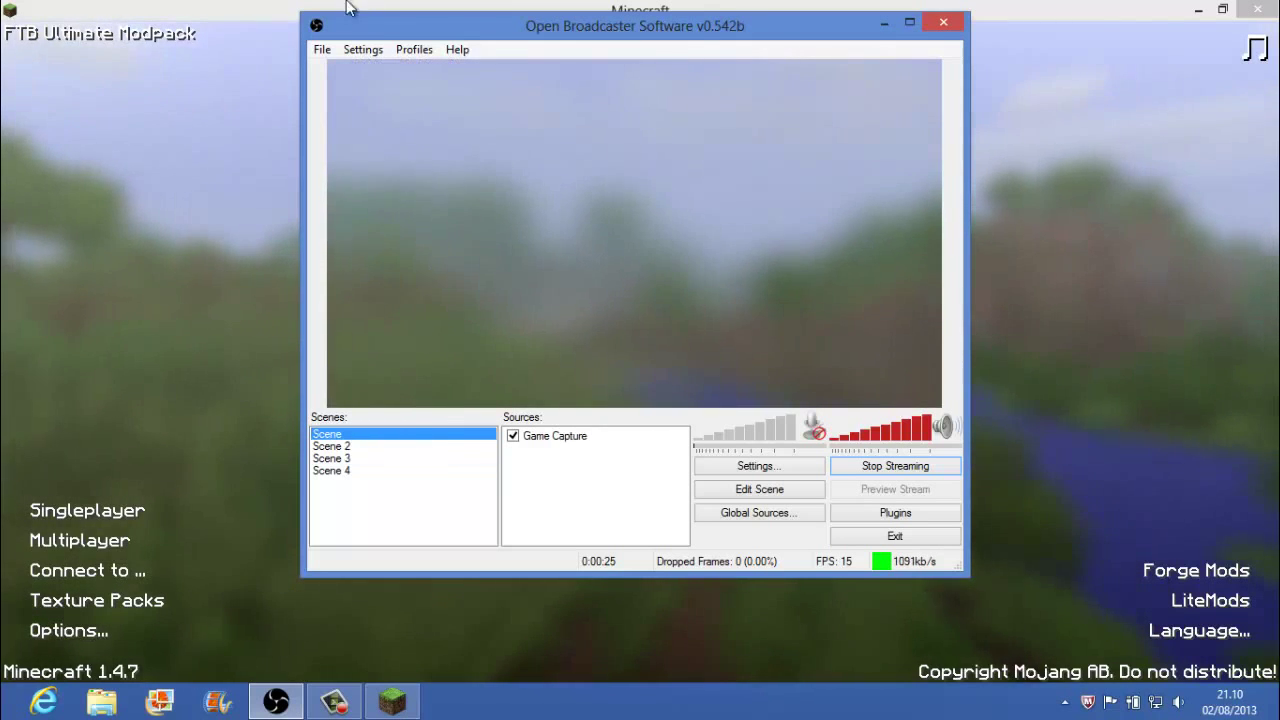
{"action": "left_click", "coordinate": [390, 446]}
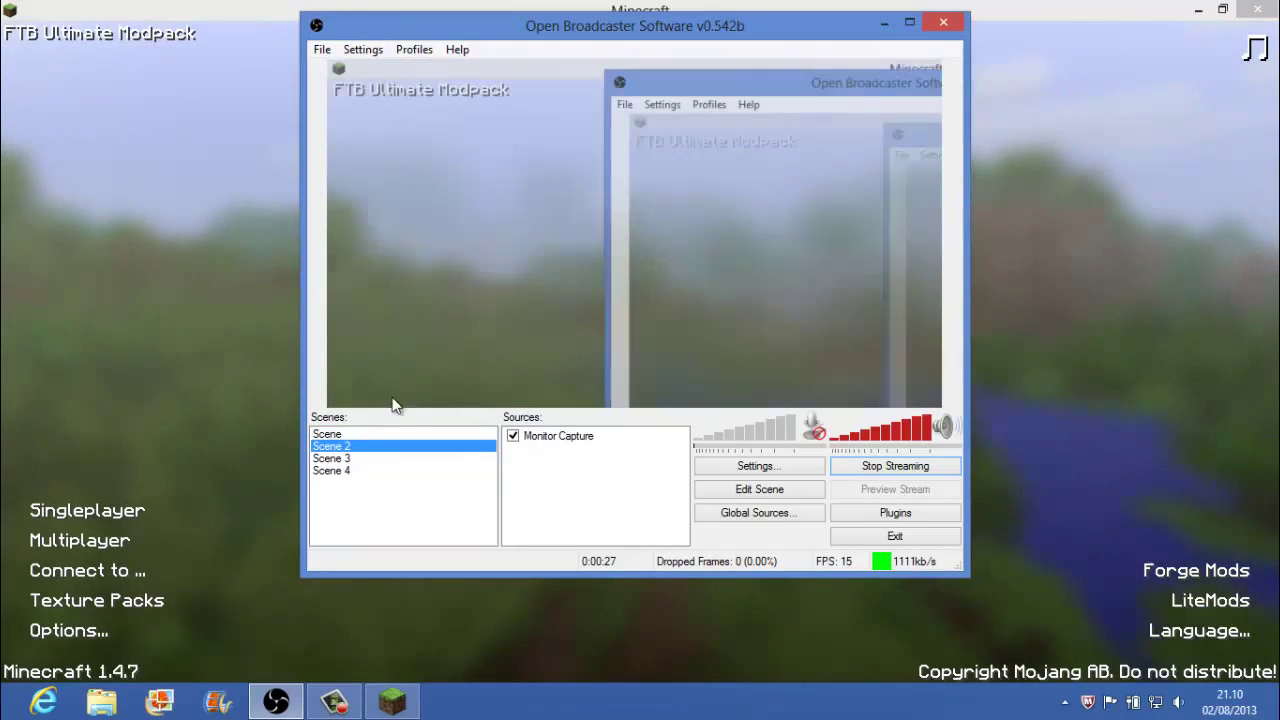
{"action": "left_click", "coordinate": [368, 434]}
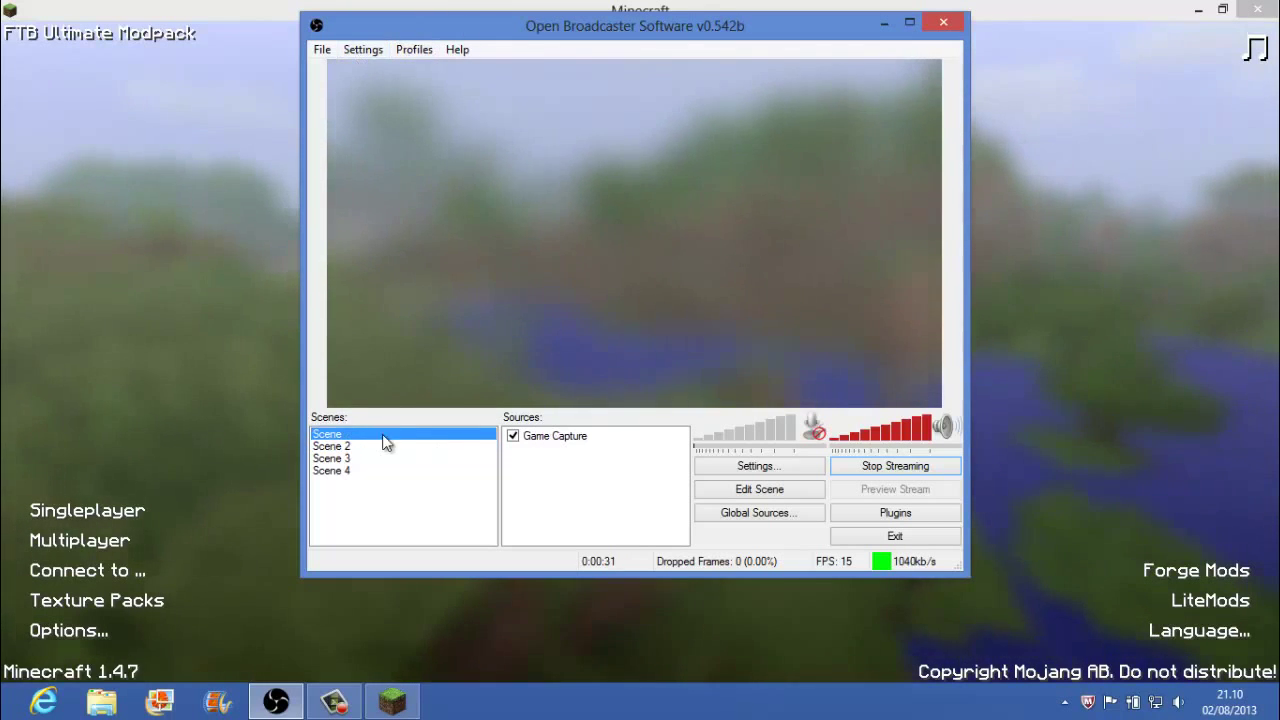
{"action": "left_click", "coordinate": [385, 446]}
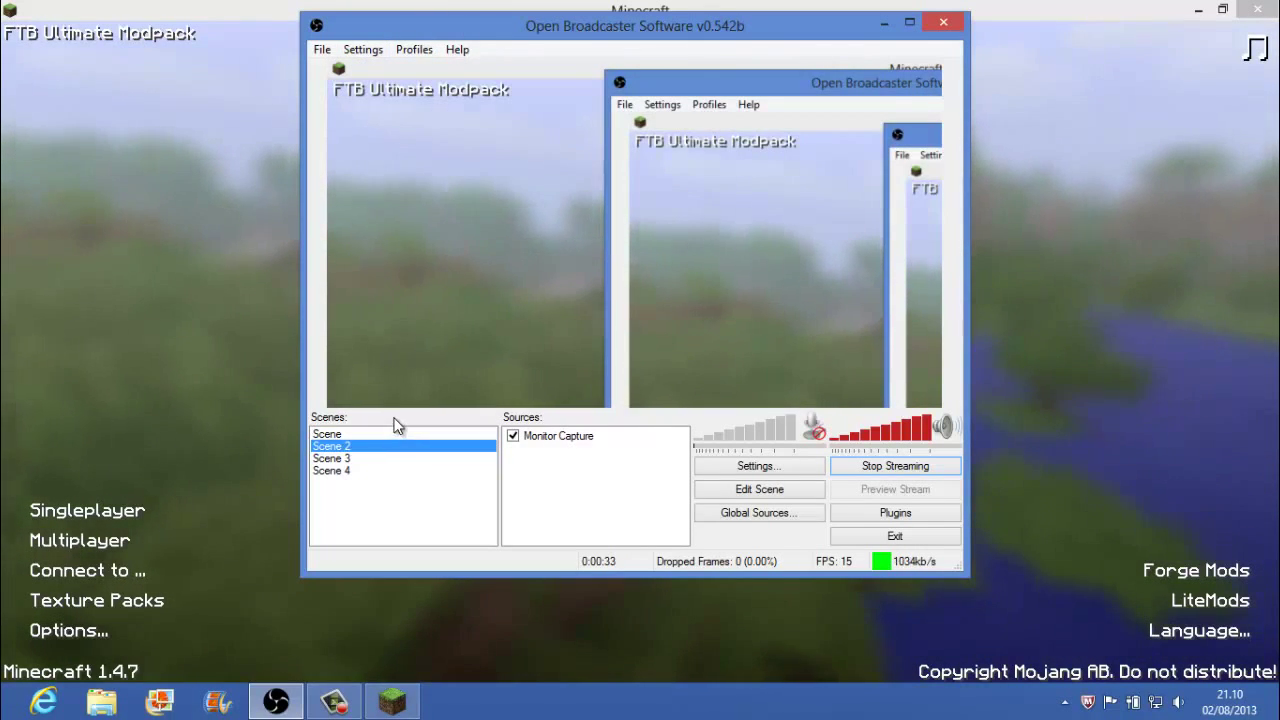
{"action": "left_click", "coordinate": [387, 434]}
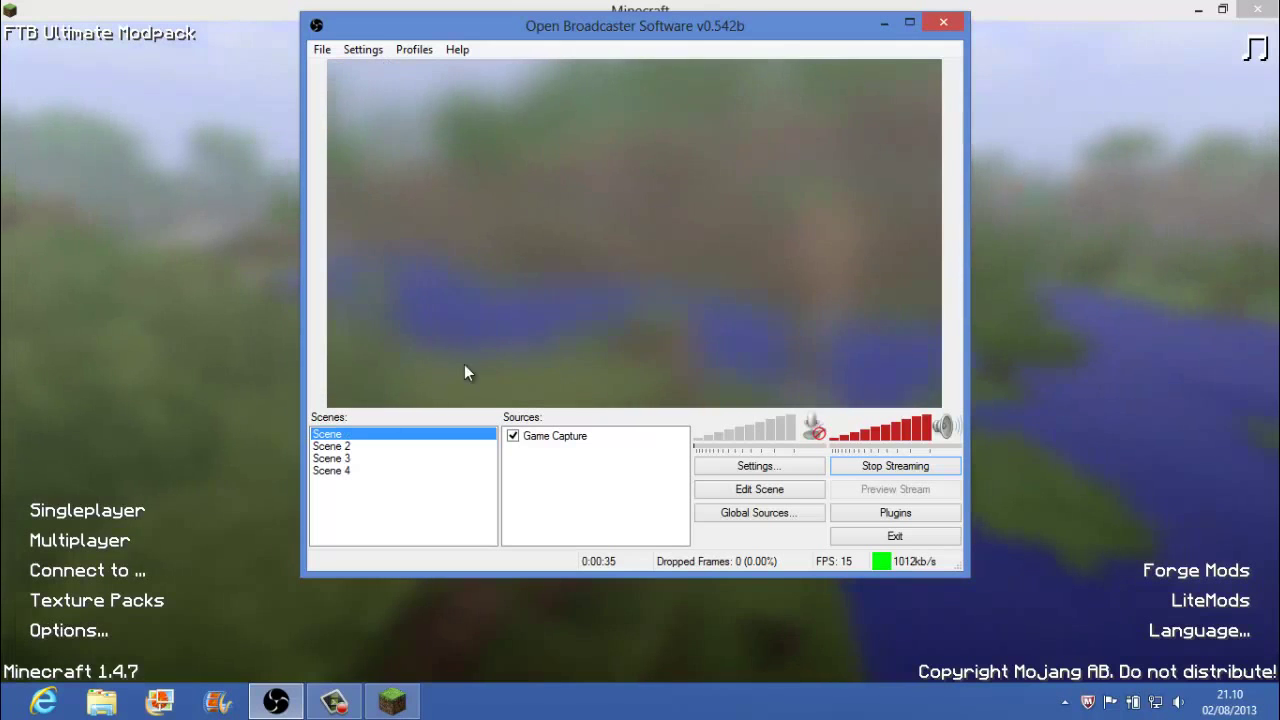
{"action": "left_click", "coordinate": [388, 446]}
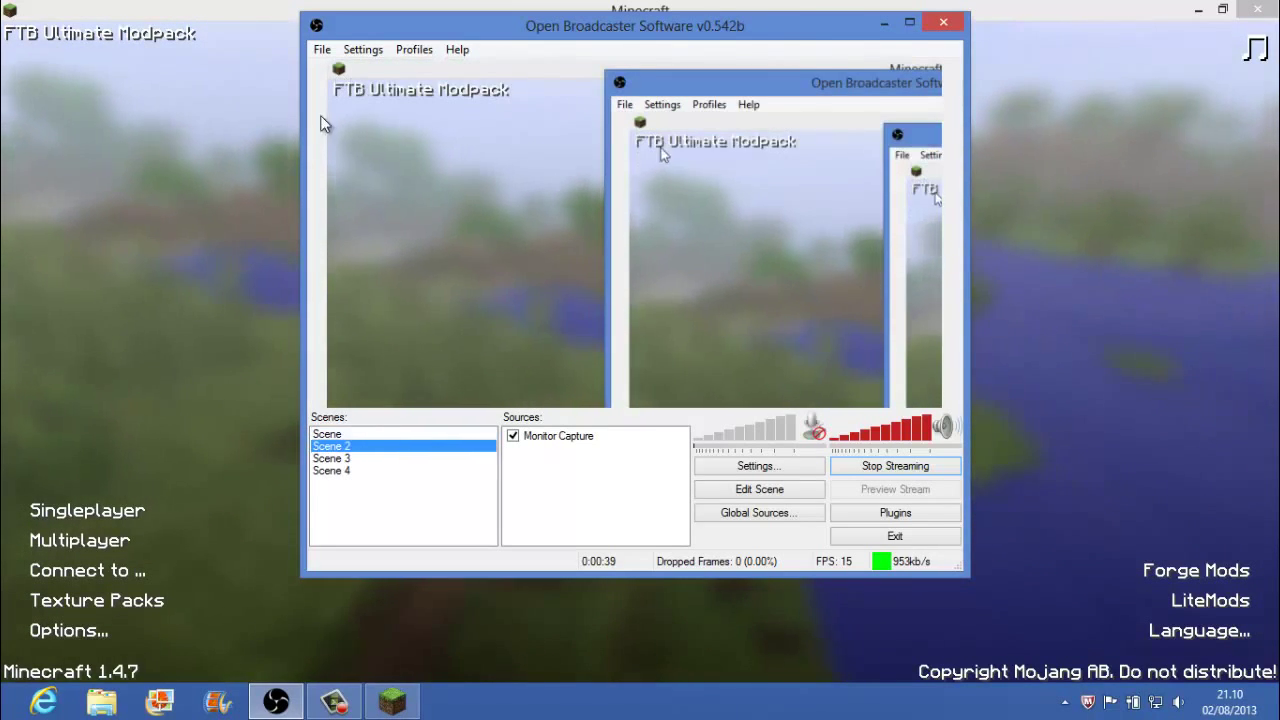
{"action": "left_click", "coordinate": [355, 434]}
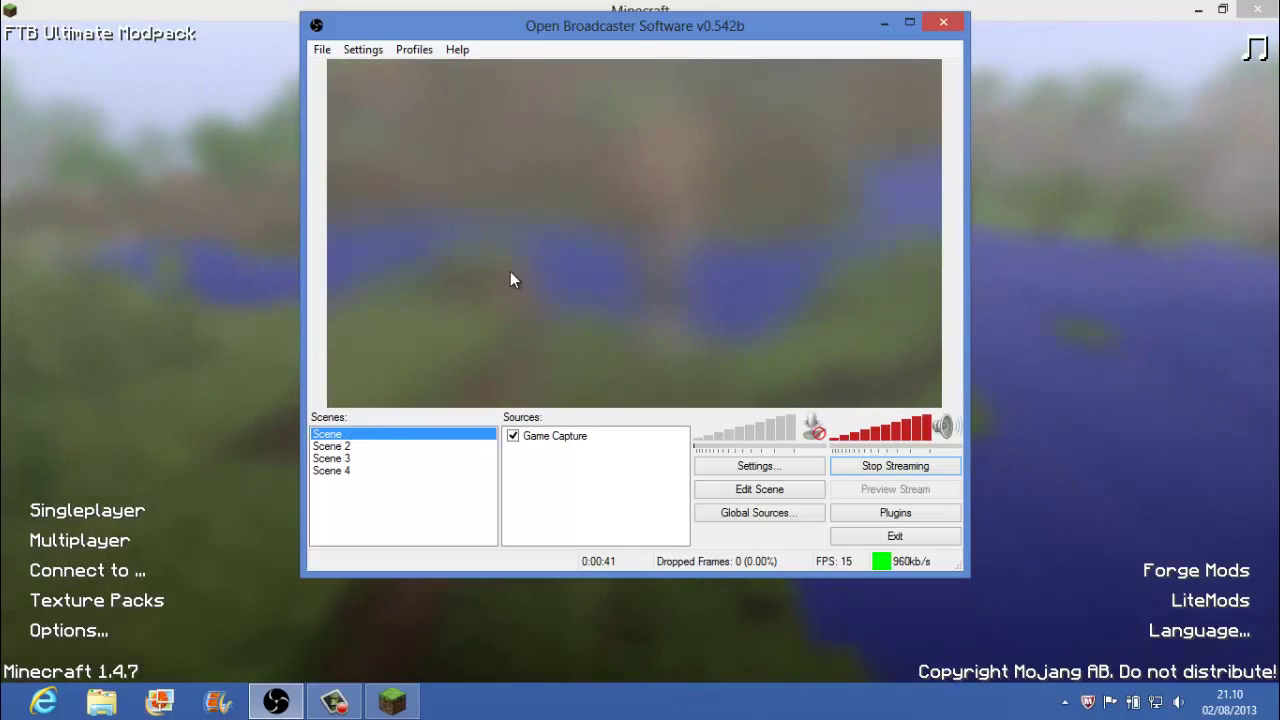
{"action": "left_click", "coordinate": [362, 49]}
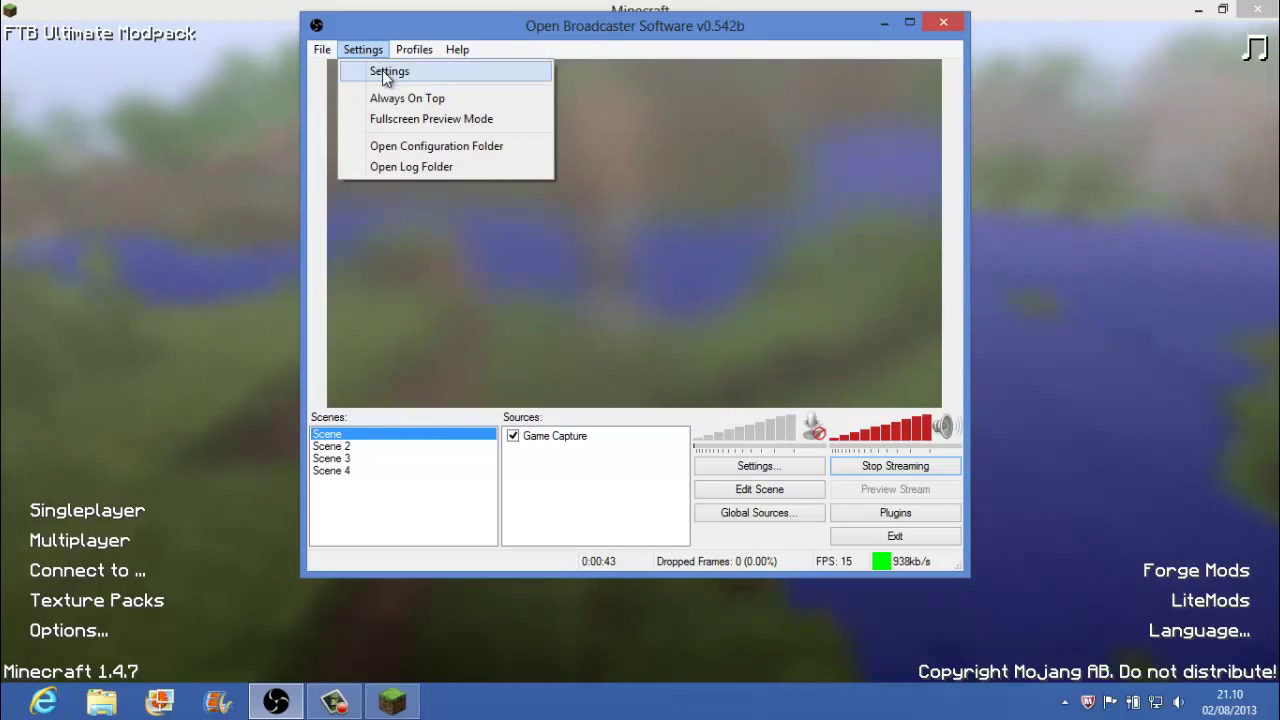
{"action": "left_click", "coordinate": [385, 72]}
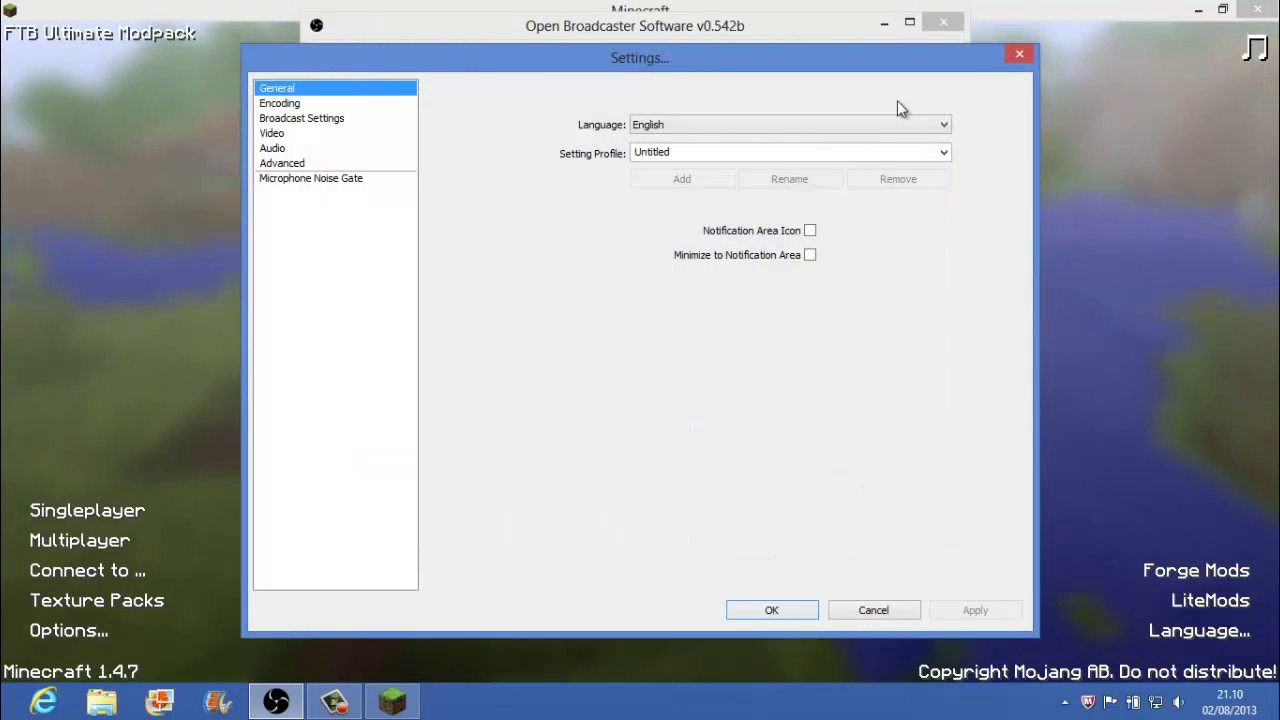
{"action": "left_click", "coordinate": [1019, 53]}
Review the Game Capture source's properties, checking the [javaw]: Minecraft application choice and the Stretch image to screen option.
{"action": "right_click", "coordinate": [543, 439]}
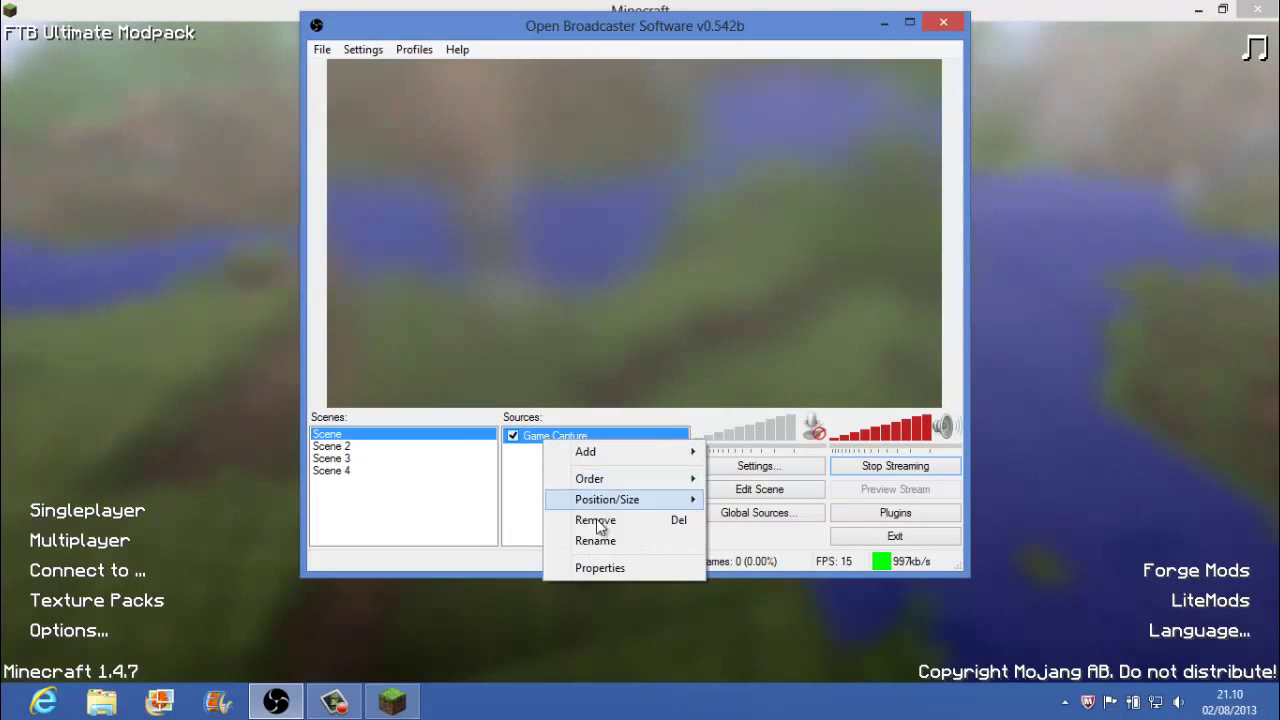
{"action": "left_click", "coordinate": [600, 567]}
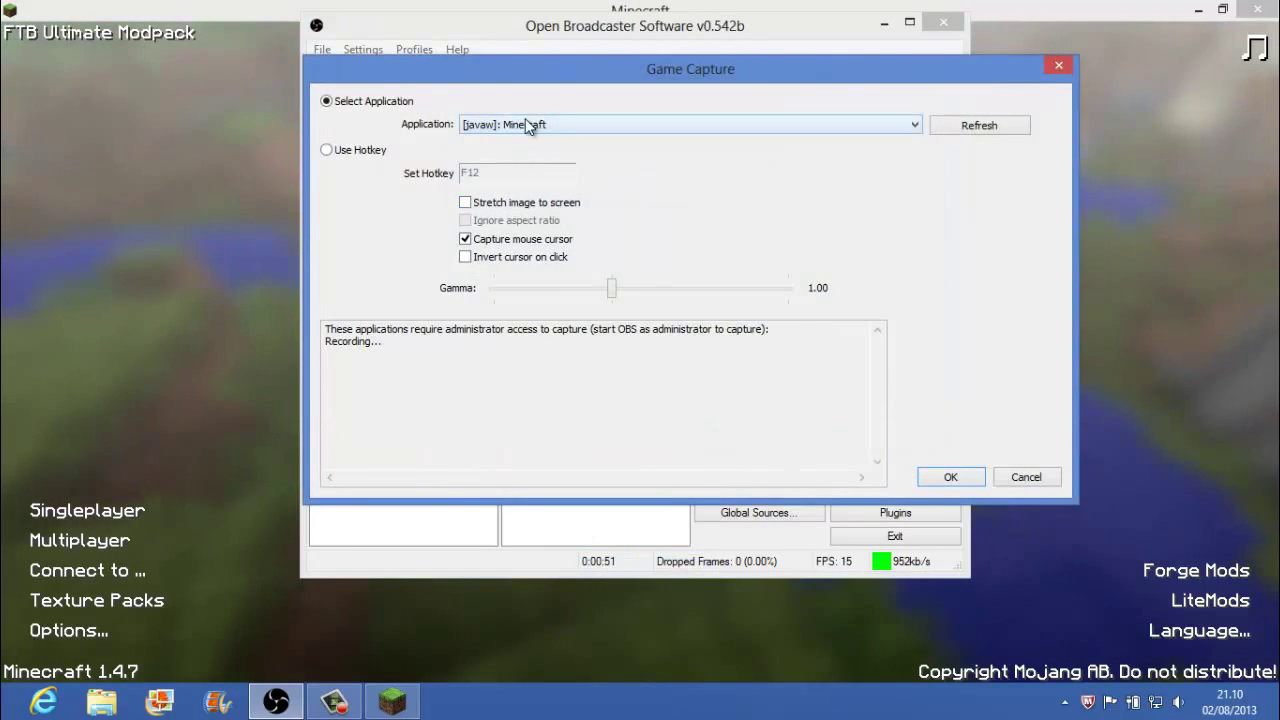
{"action": "left_click", "coordinate": [523, 123]}
{"action": "left_click", "coordinate": [480, 138]}
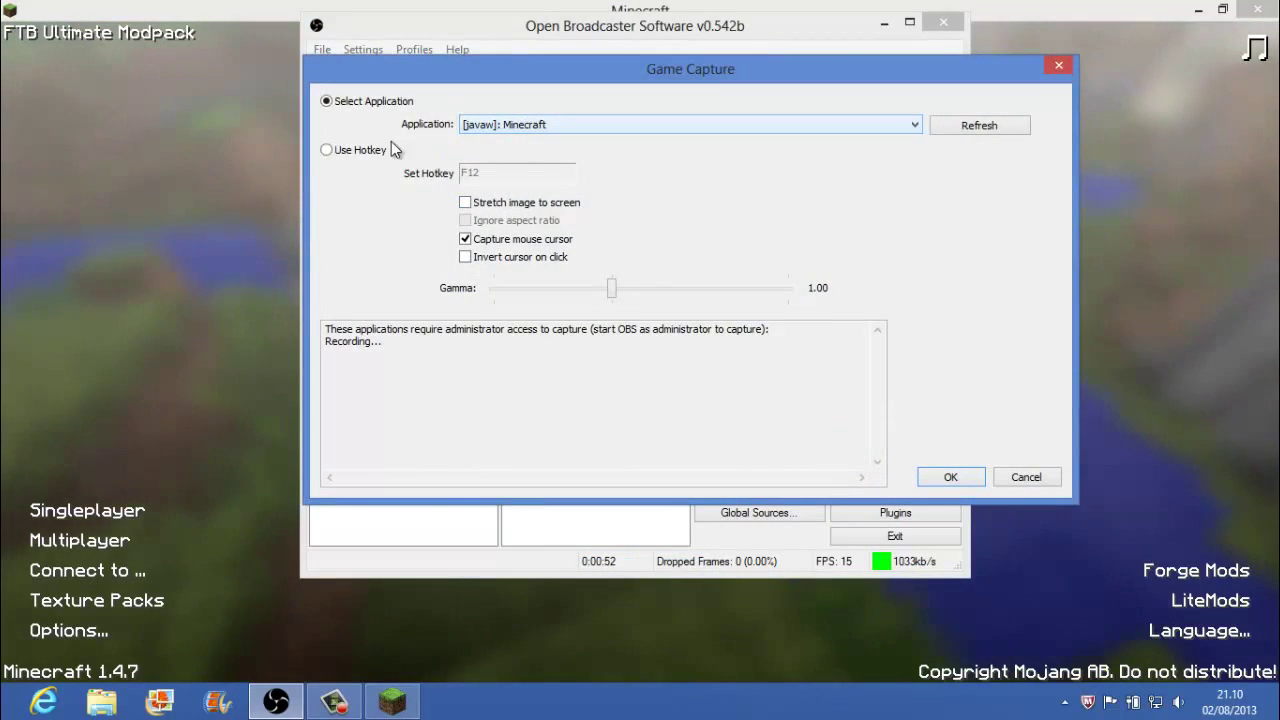
{"action": "left_click", "coordinate": [528, 205]}
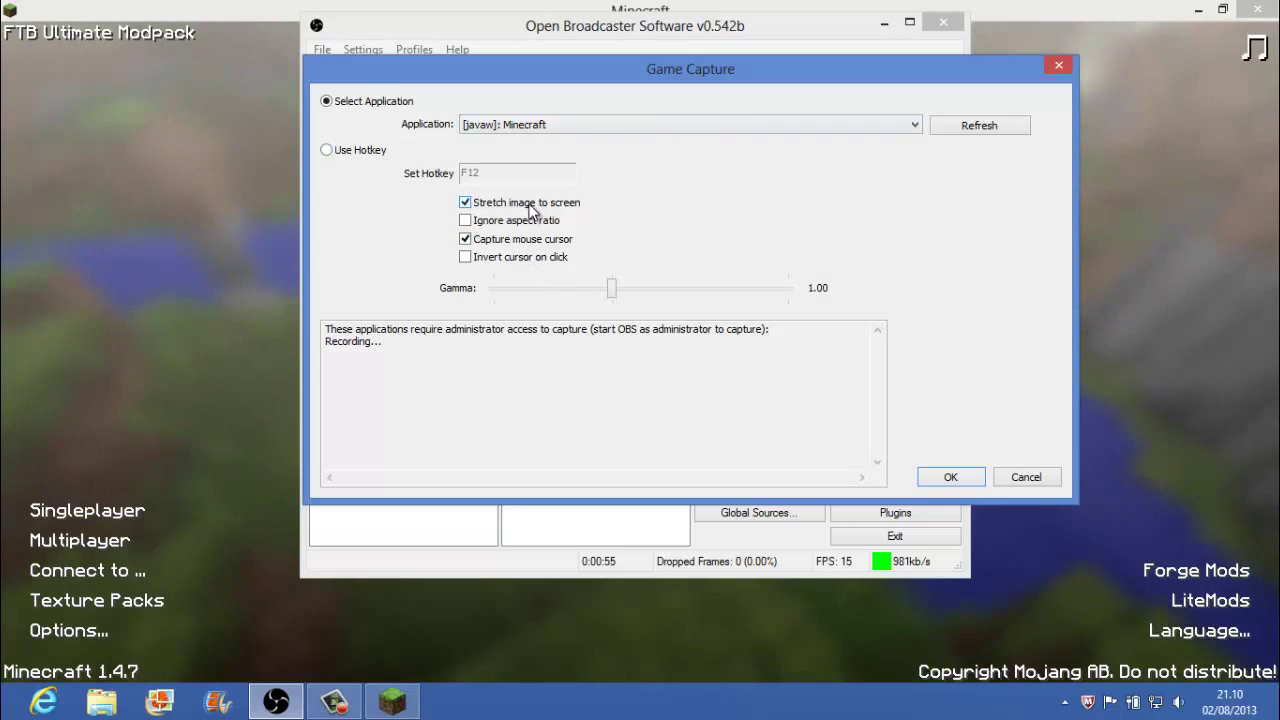
{"action": "left_click", "coordinate": [528, 205]}
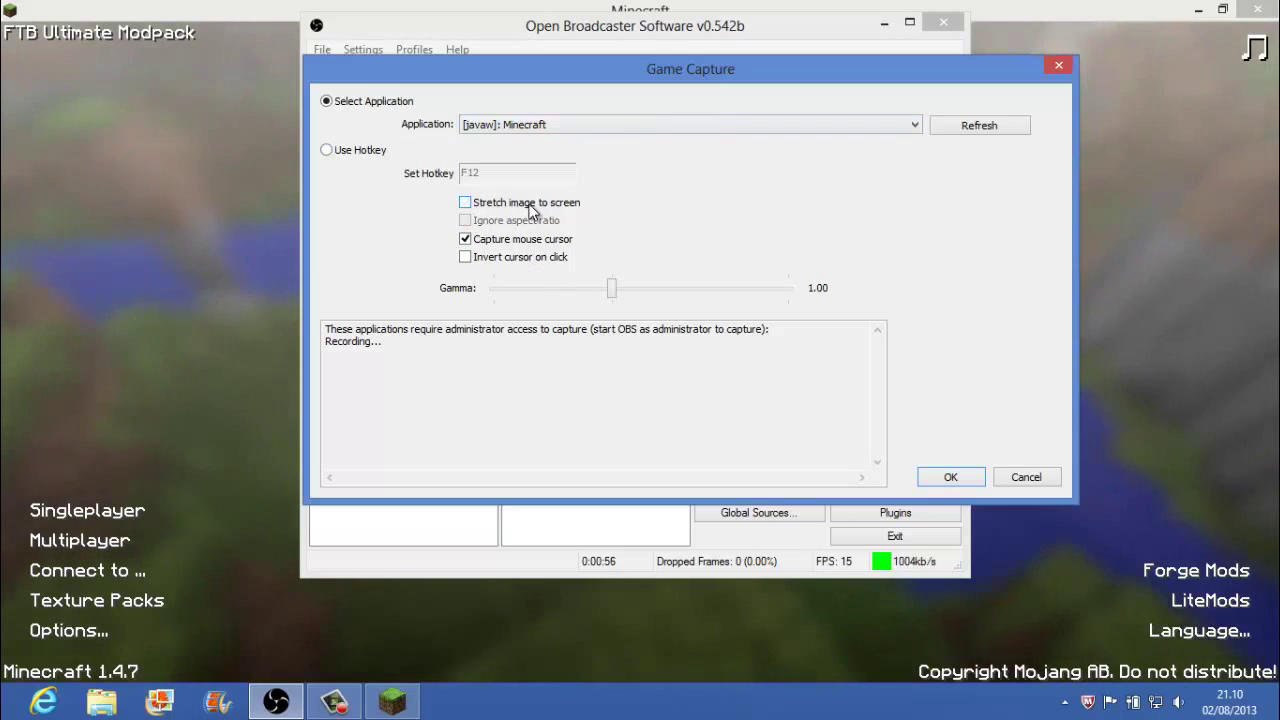
{"action": "left_click", "coordinate": [962, 478]}
Stop the running stream output, and briefly preview the first scene without streaming.
{"action": "left_click", "coordinate": [852, 468]}
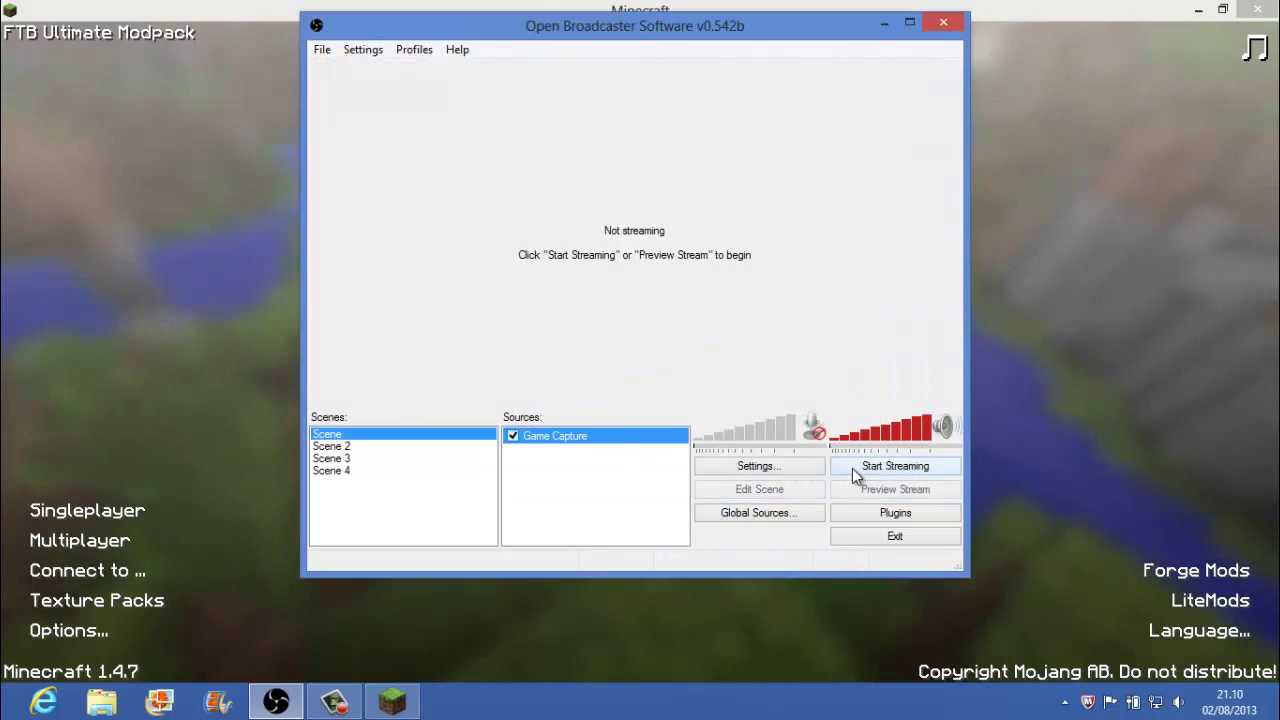
{"action": "left_click", "coordinate": [855, 487]}
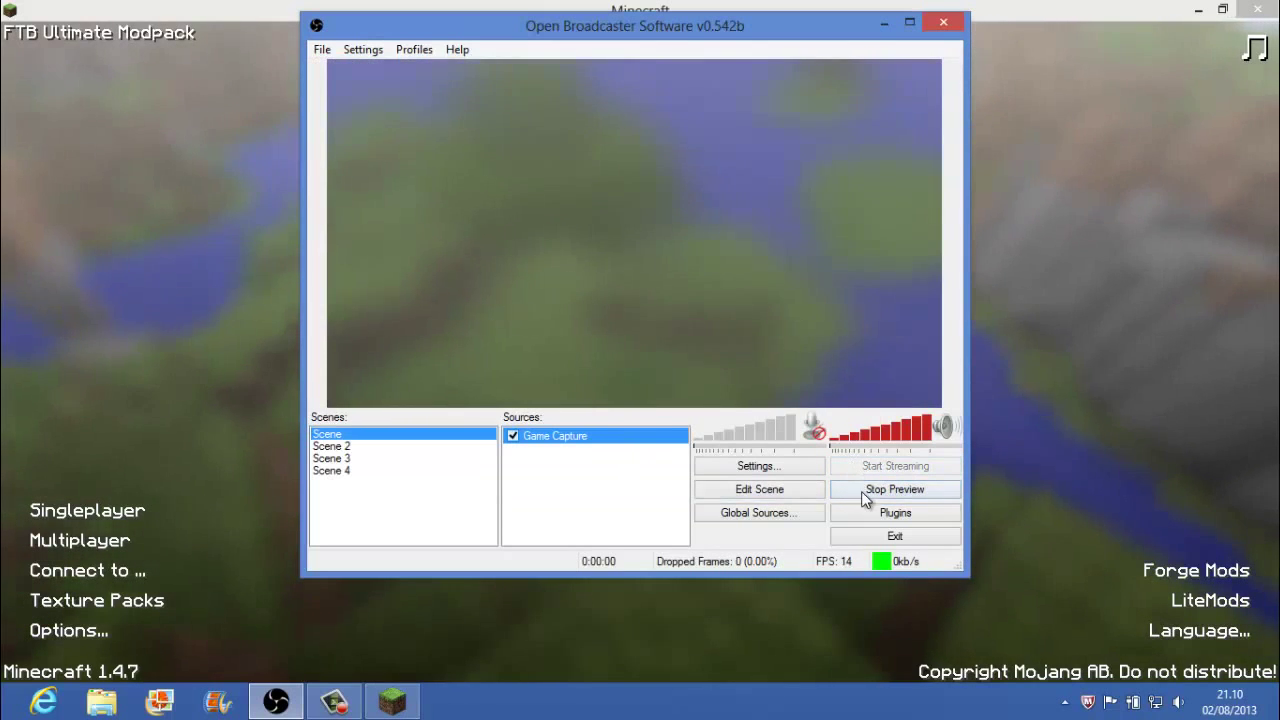
{"action": "left_click", "coordinate": [861, 491]}
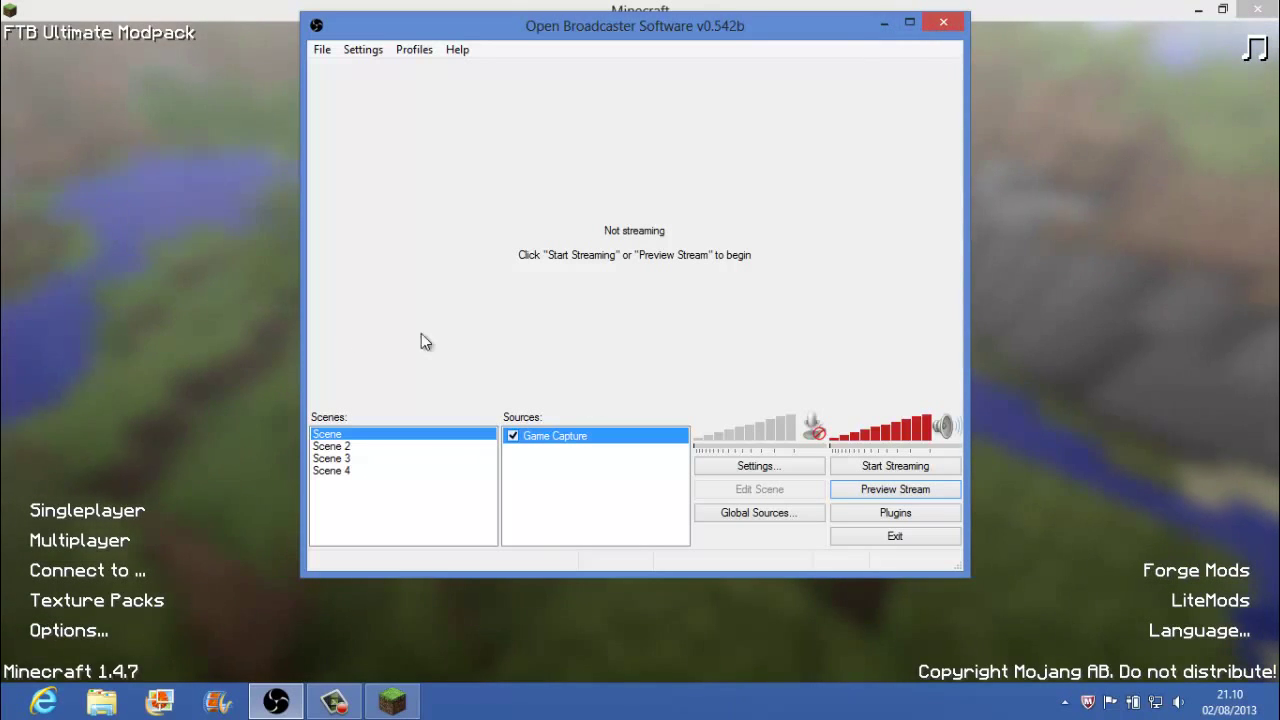
Remove Scene 4 from the scene list and confirm its deletion.
{"action": "right_click", "coordinate": [350, 468]}
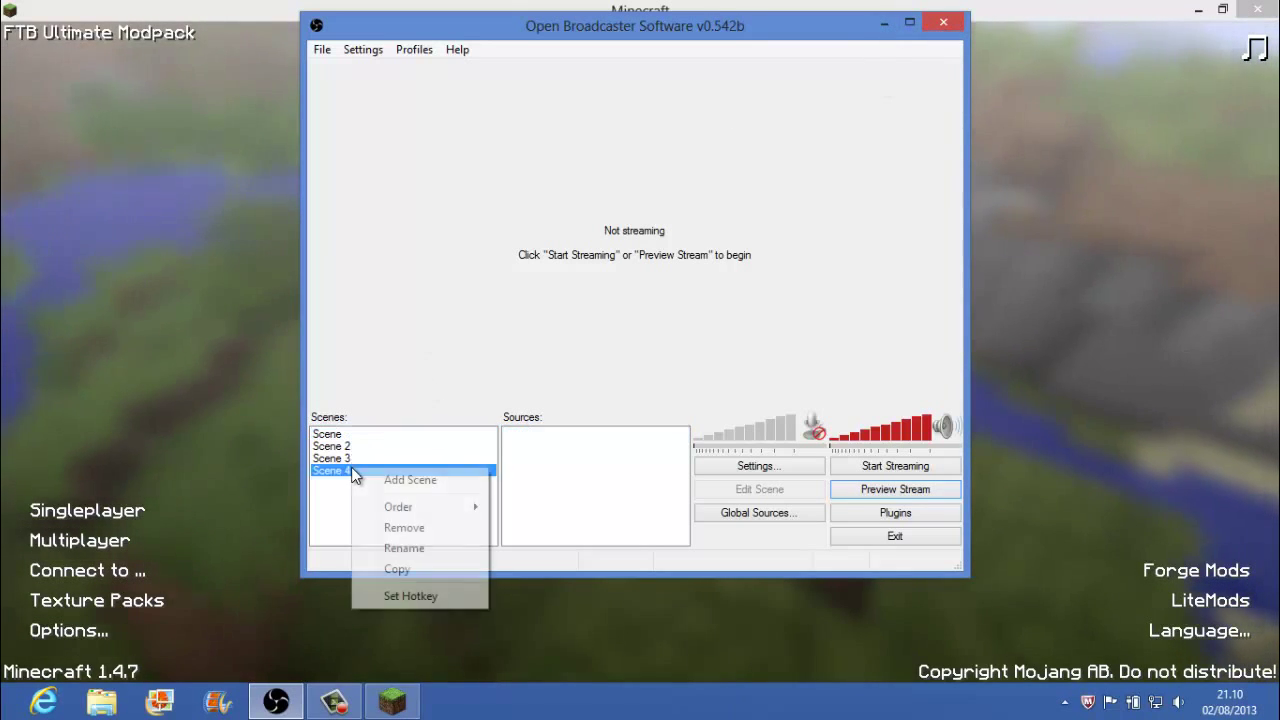
{"action": "left_click", "coordinate": [407, 529]}
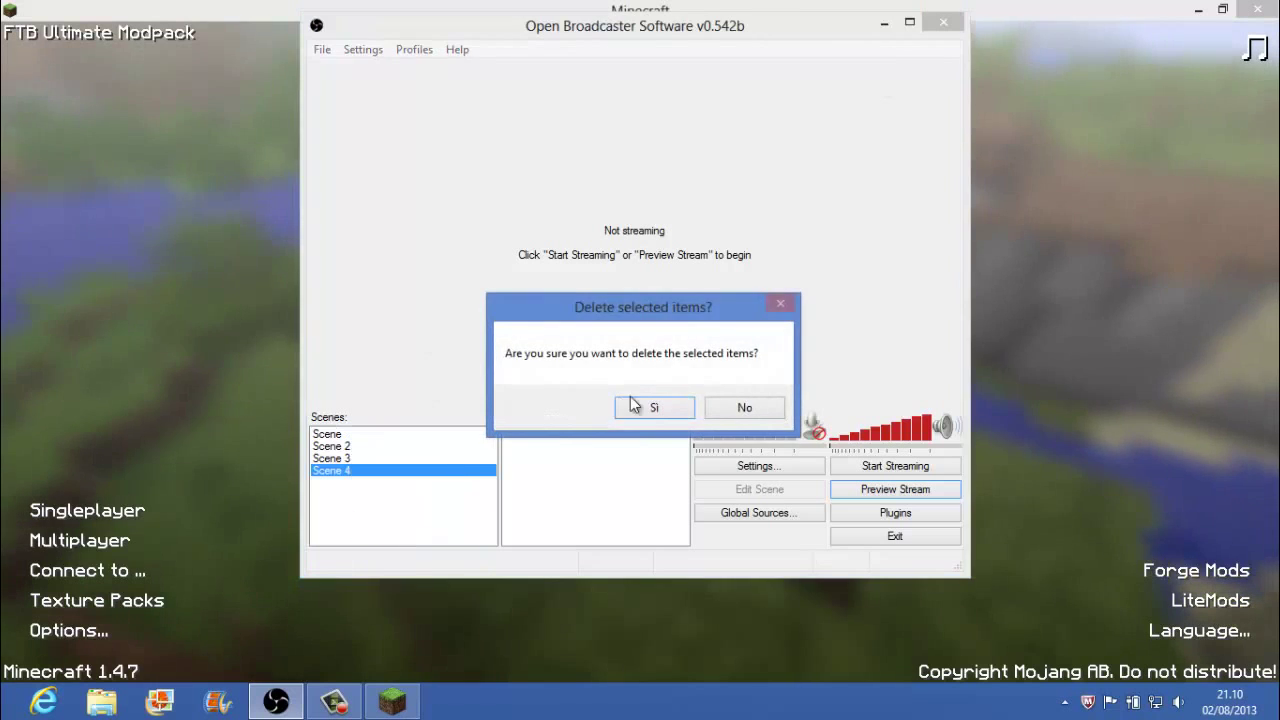
{"action": "key", "text": "Return"}
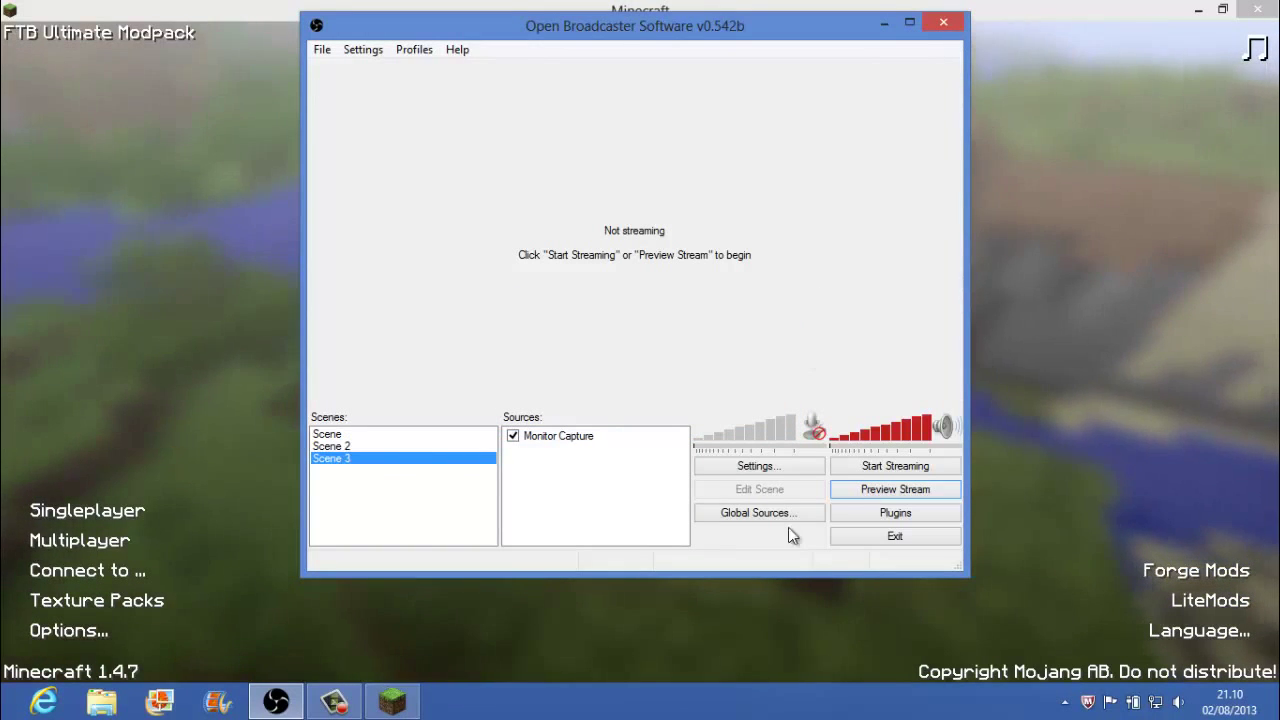
Unmute the microphone and set both the microphone and desktop audio volumes to maximum.
{"action": "left_click", "coordinate": [811, 428]}
{"action": "left_click", "coordinate": [811, 428]}
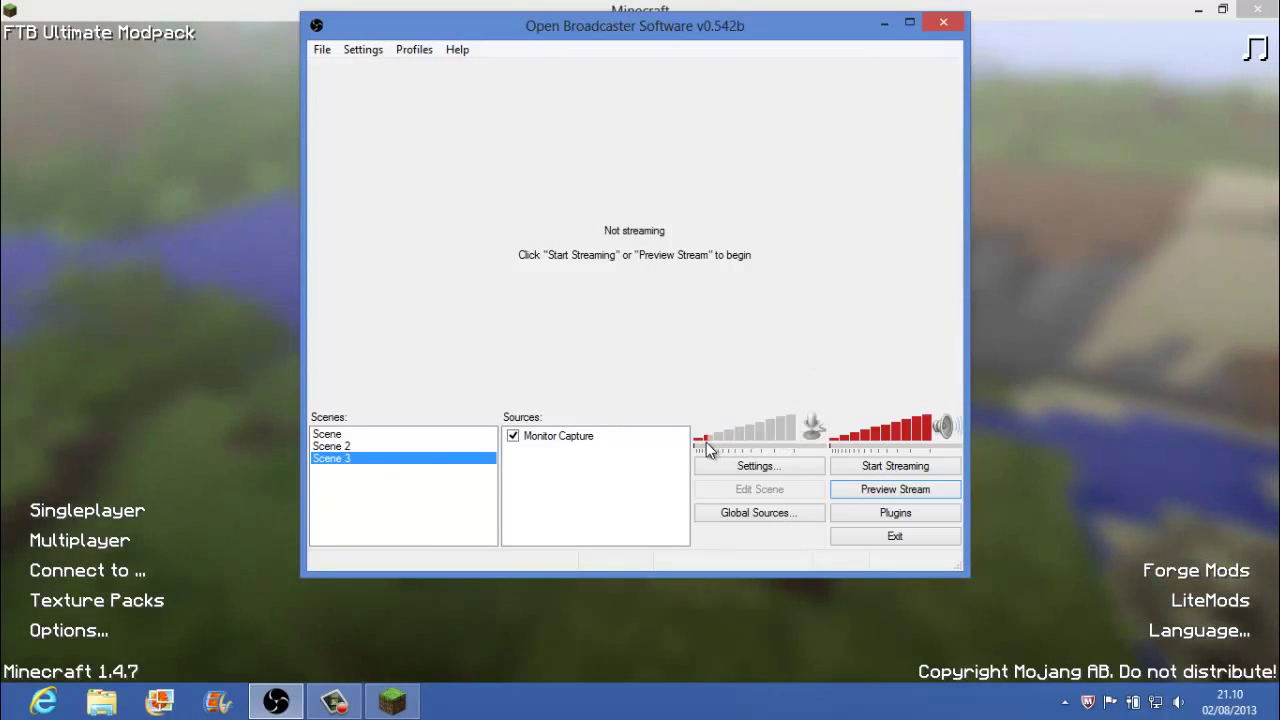
{"action": "left_click", "coordinate": [811, 428]}
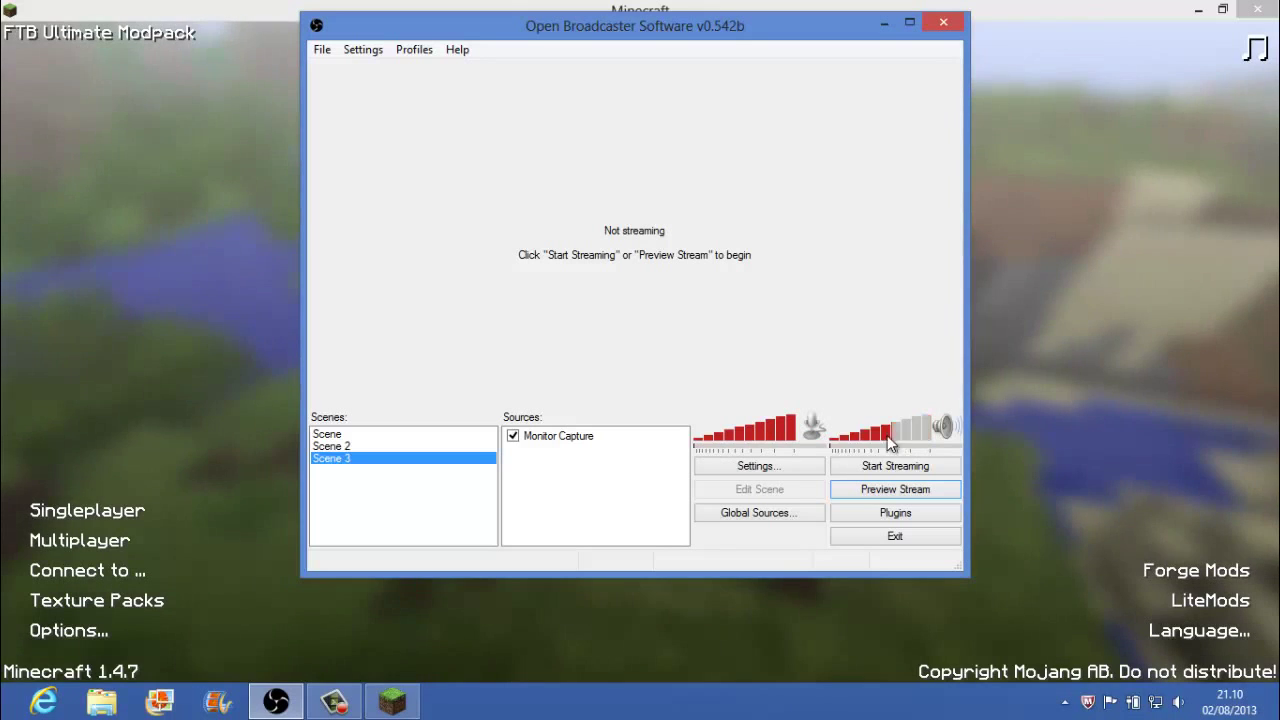
{"action": "left_click_drag", "start_coordinate": [889, 440], "coordinate": [935, 427]}
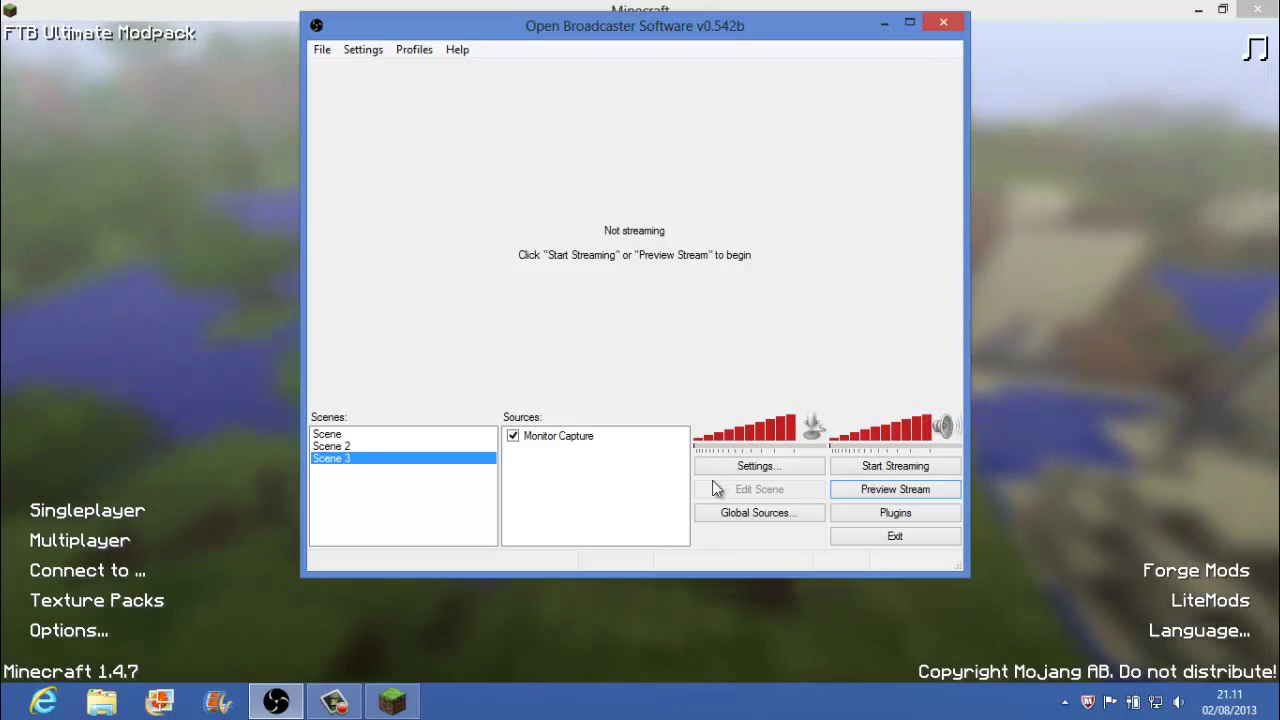
Close Open Broadcaster Software and minimize the Minecraft window.
{"action": "left_click", "coordinate": [943, 22]}
{"action": "left_click", "coordinate": [1198, 9]}
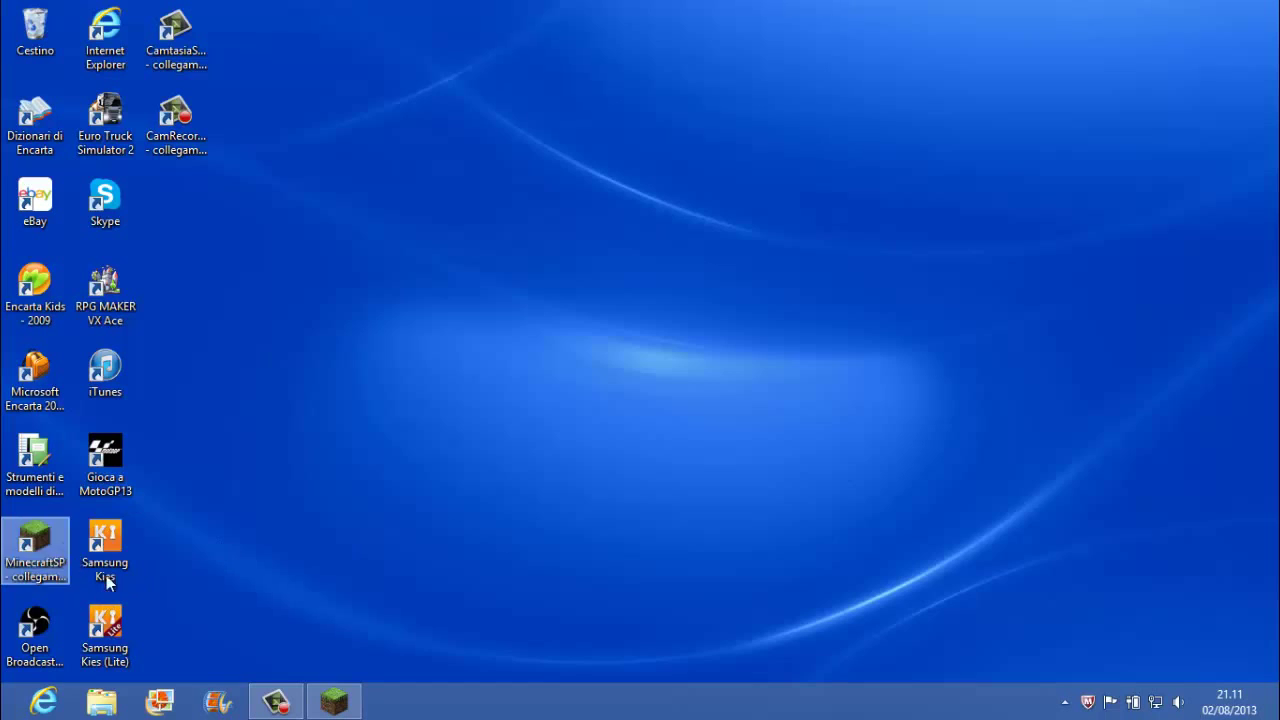
Switch to File Explorer and open the Video Youtube folder inside the personal folder on the OS (C:) drive.
{"action": "left_click", "coordinate": [101, 701]}
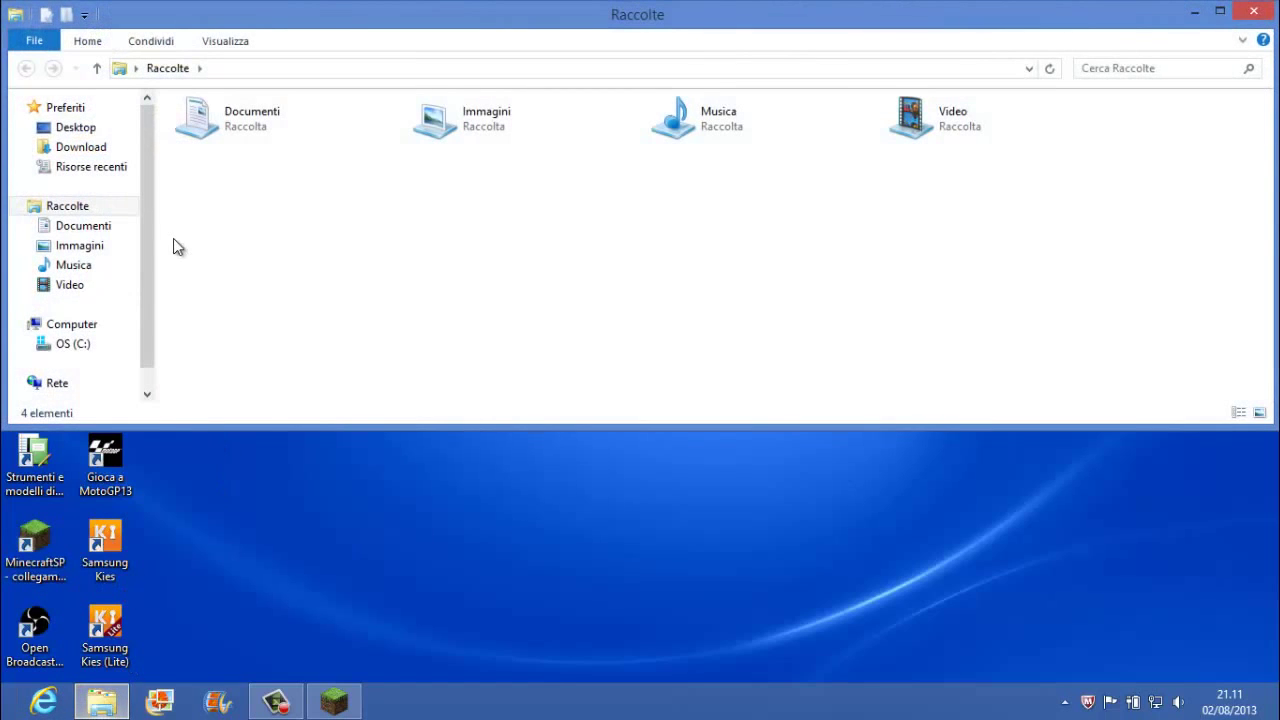
{"action": "left_click", "coordinate": [66, 344]}
{"action": "double_click", "coordinate": [457, 112]}
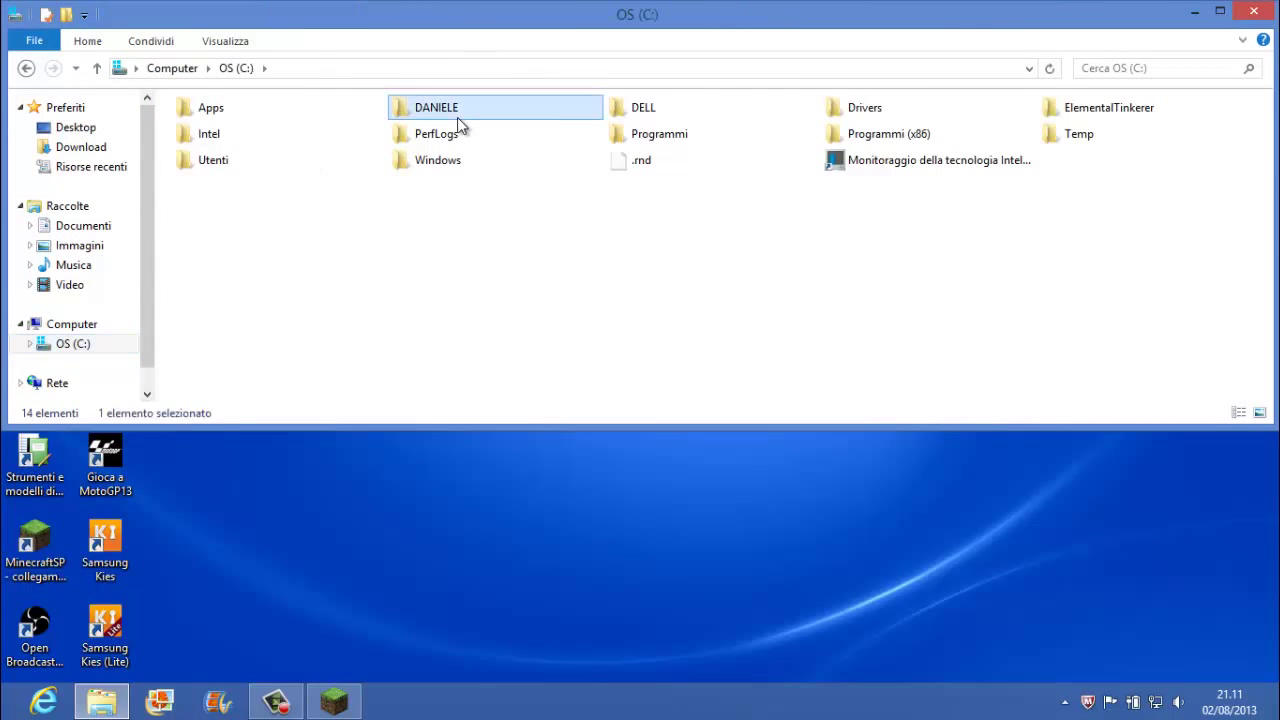
{"action": "left_click", "coordinate": [258, 272]}
{"action": "double_click", "coordinate": [258, 272]}
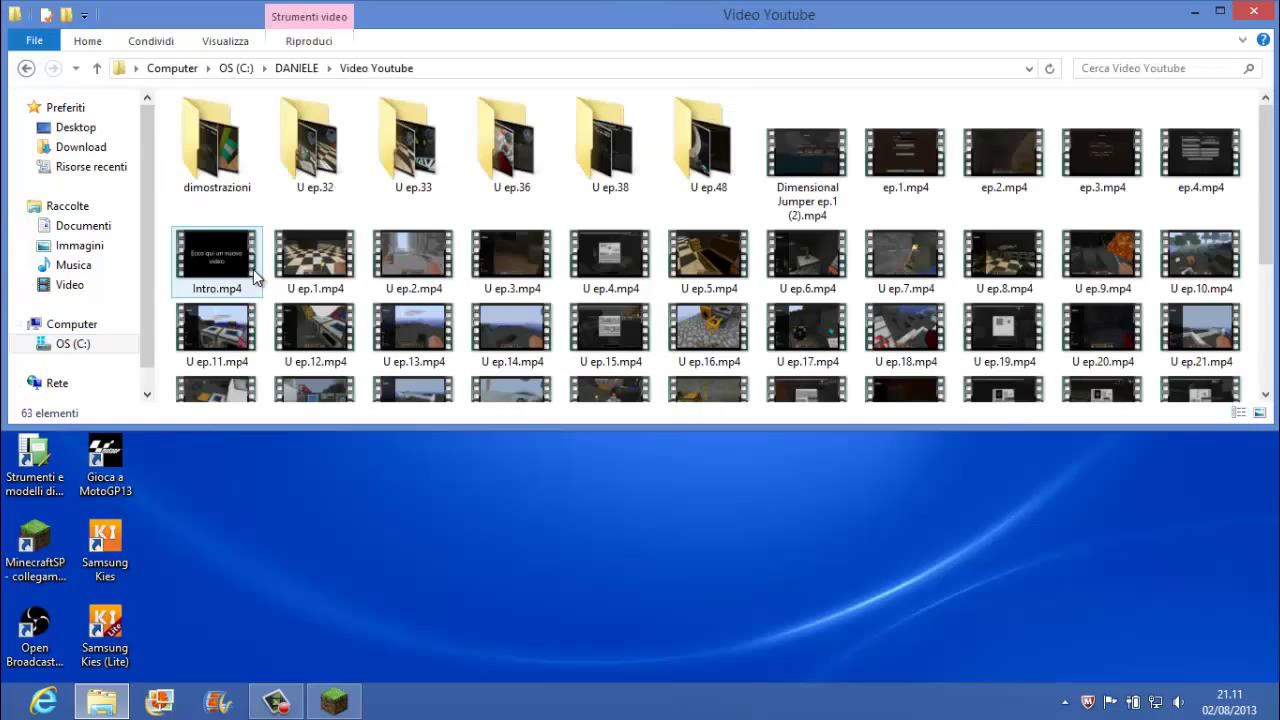
Examine the recorded MP4 files in the Video Youtube folder, including Intro.mp4 and the files named Video at the end.
{"action": "scroll", "coordinate": [381, 242], "scroll_direction": "down", "scroll_amount": 3}
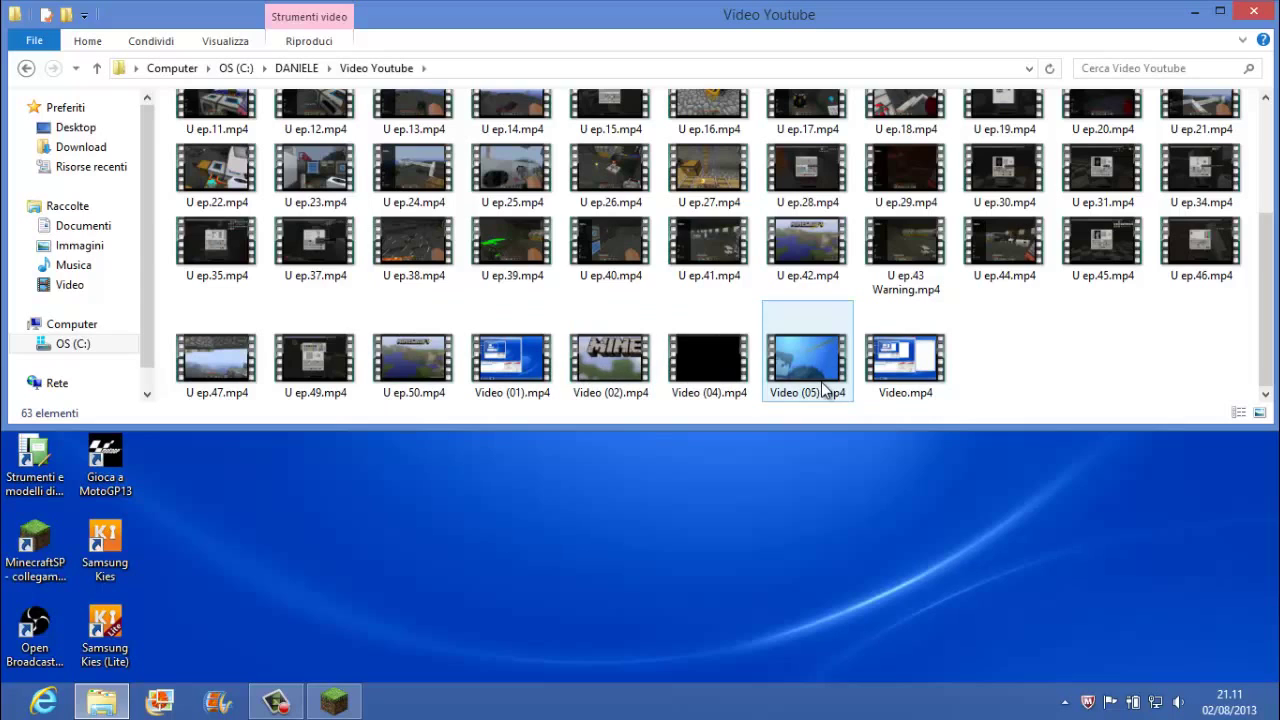
{"action": "left_click_drag", "start_coordinate": [966, 400], "coordinate": [578, 380]}
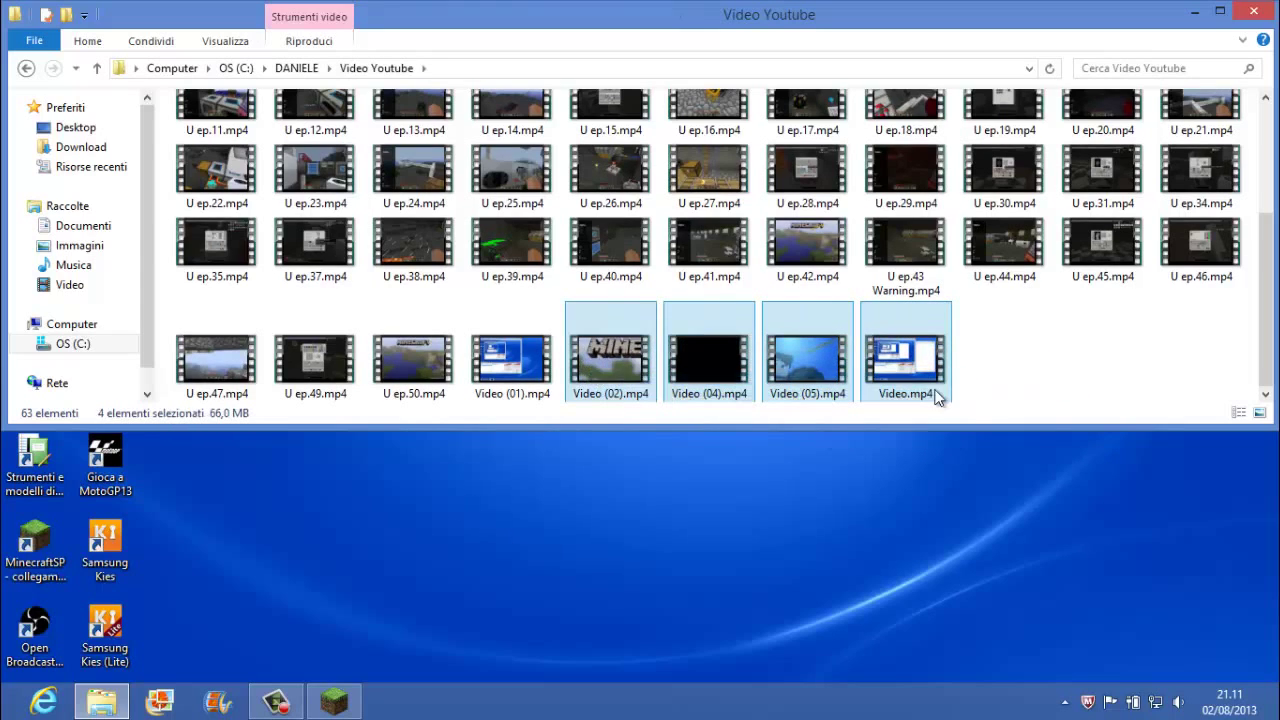
{"action": "scroll", "coordinate": [1000, 396], "scroll_direction": "up", "scroll_amount": 3}
{"action": "scroll", "coordinate": [980, 385], "scroll_direction": "down", "scroll_amount": 5}
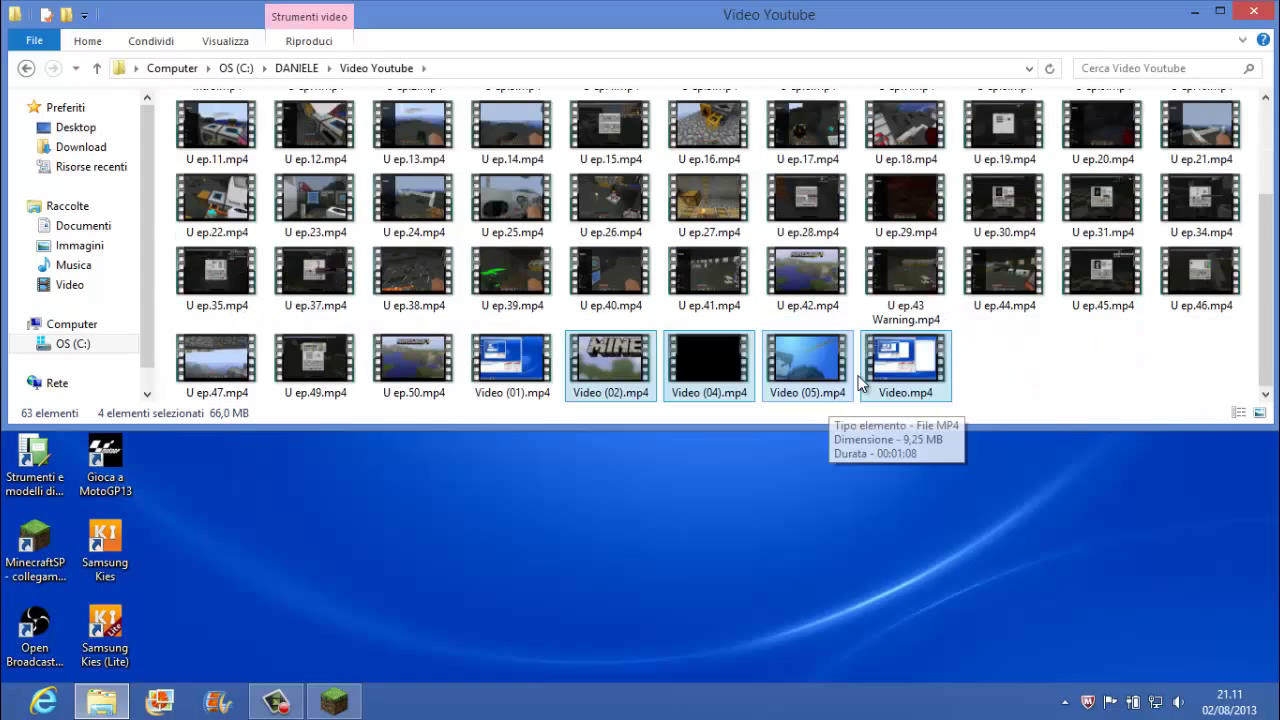
{"action": "left_click", "coordinate": [1000, 334]}
{"action": "scroll", "coordinate": [600, 250], "scroll_direction": "up", "scroll_amount": 5}
{"action": "left_click", "coordinate": [216, 258]}
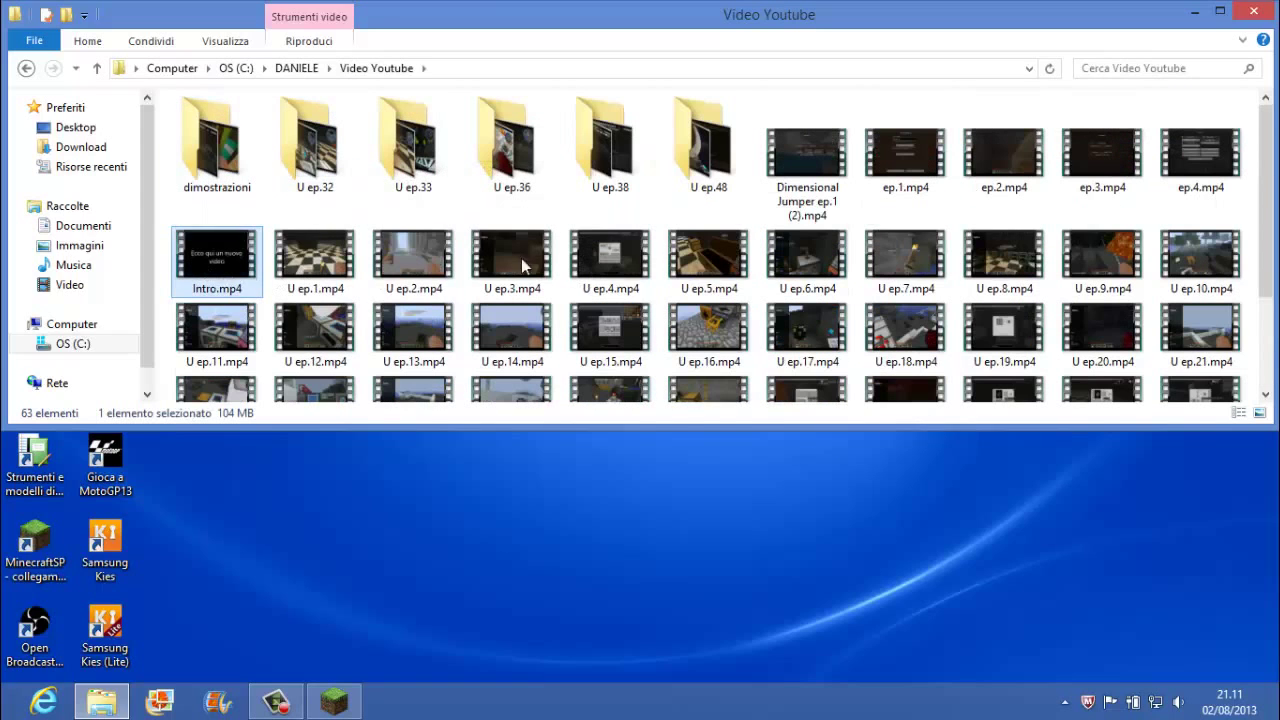
{"action": "scroll", "coordinate": [1051, 233], "scroll_direction": "down", "scroll_amount": 5}
{"action": "left_click", "coordinate": [1075, 371]}
{"action": "scroll", "coordinate": [1051, 374], "scroll_direction": "up", "scroll_amount": 5}
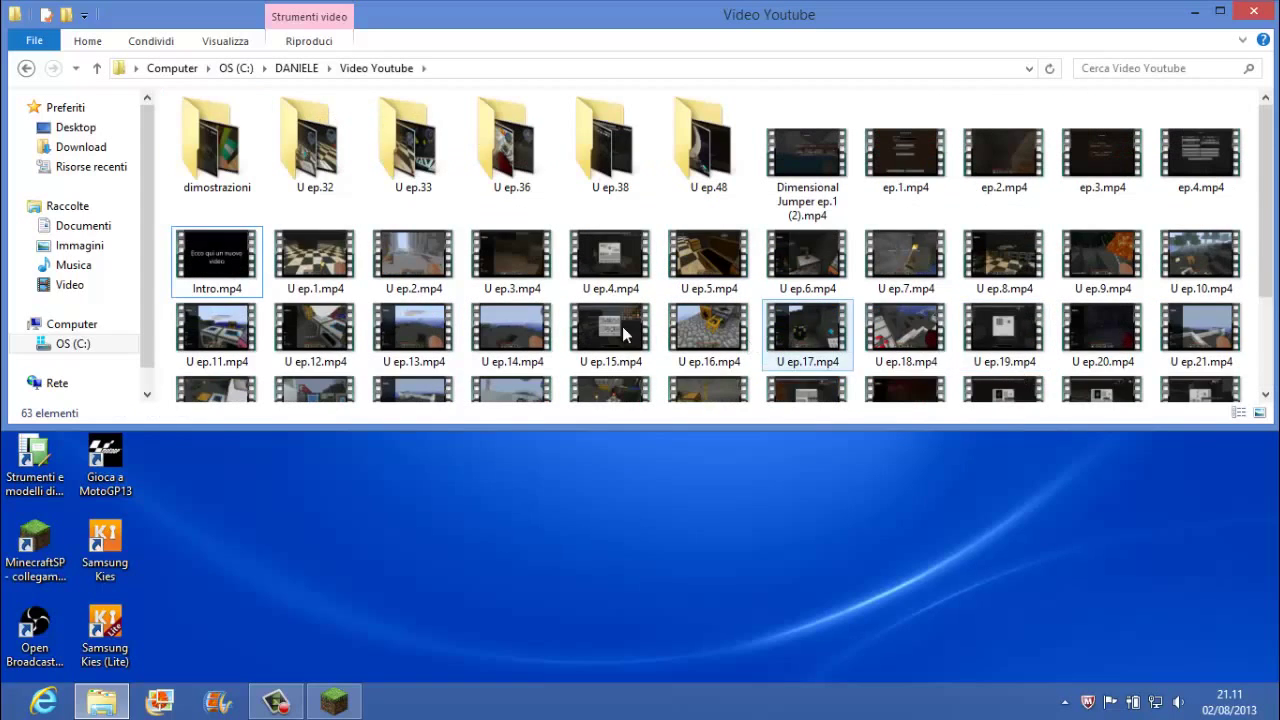
Select the recordings Video (02).mp4, Video (04).mp4, Video (05).mp4 and Video.mp4, and close the Video Youtube folder window.
{"action": "scroll", "coordinate": [1057, 300], "scroll_direction": "down", "scroll_amount": 5}
{"action": "left_click_drag", "start_coordinate": [1010, 380], "coordinate": [680, 464]}
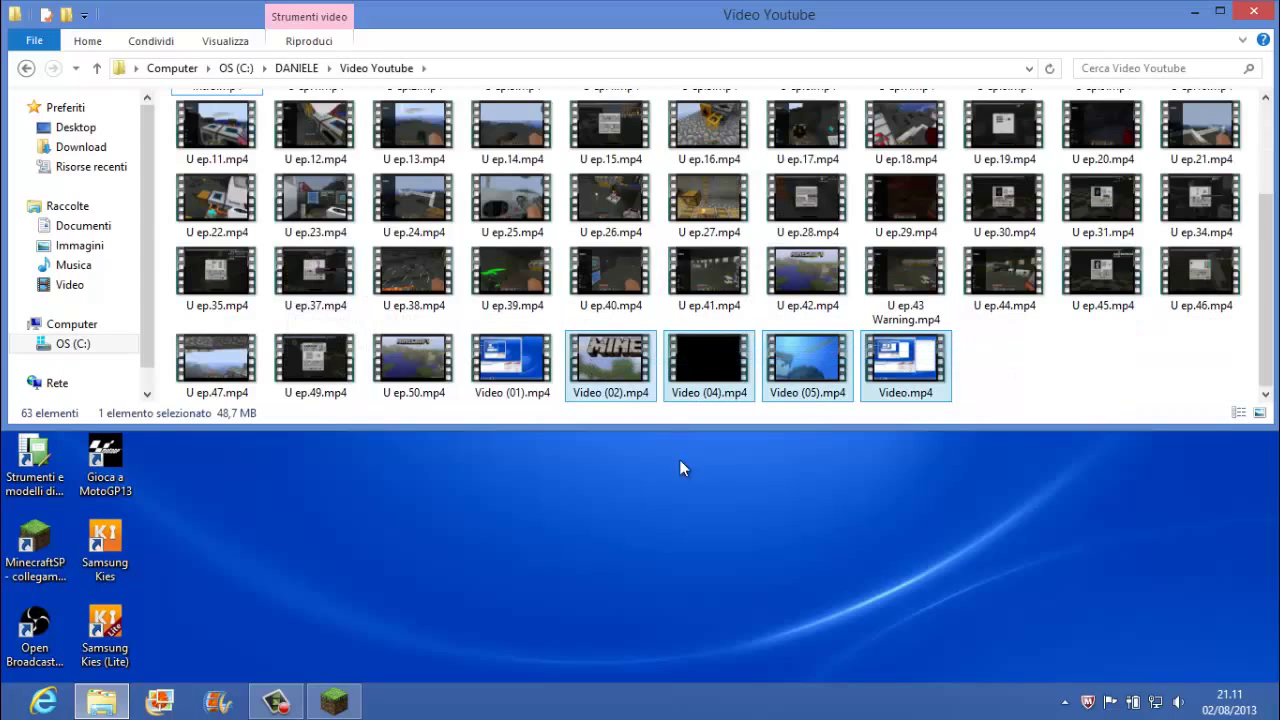
{"action": "left_click", "coordinate": [277, 702]}
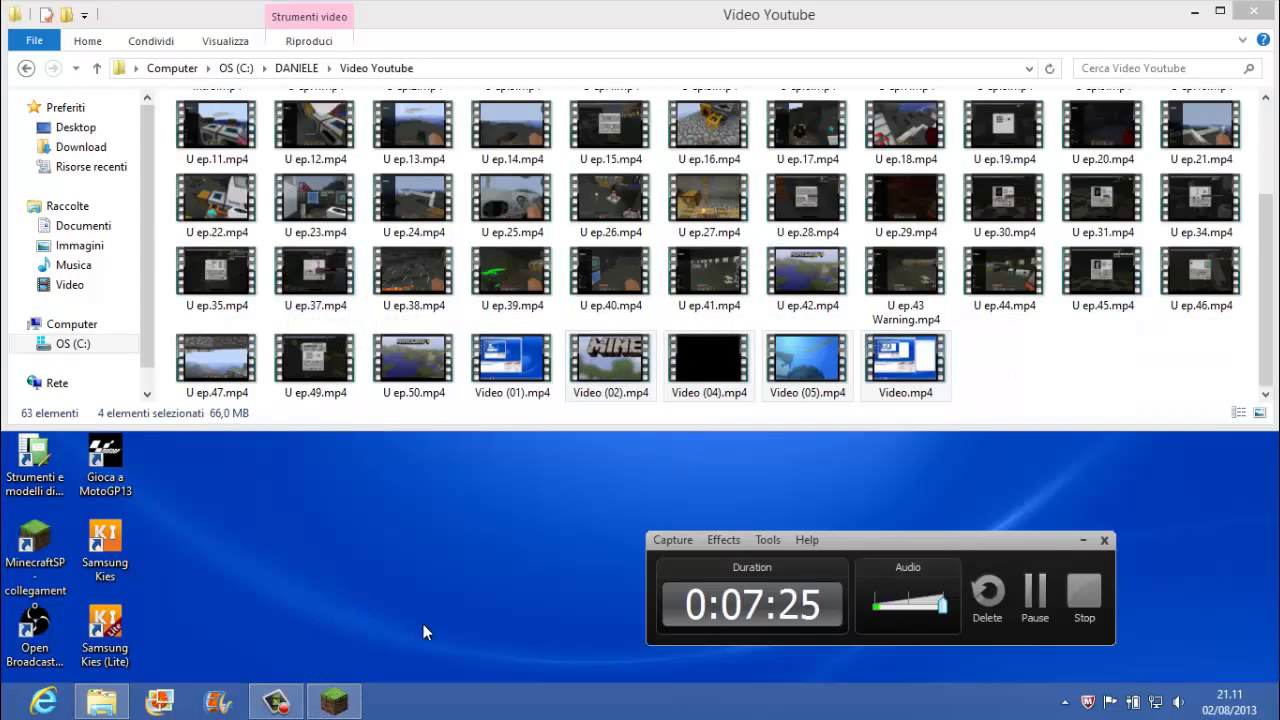
{"action": "left_click", "coordinate": [1083, 541]}
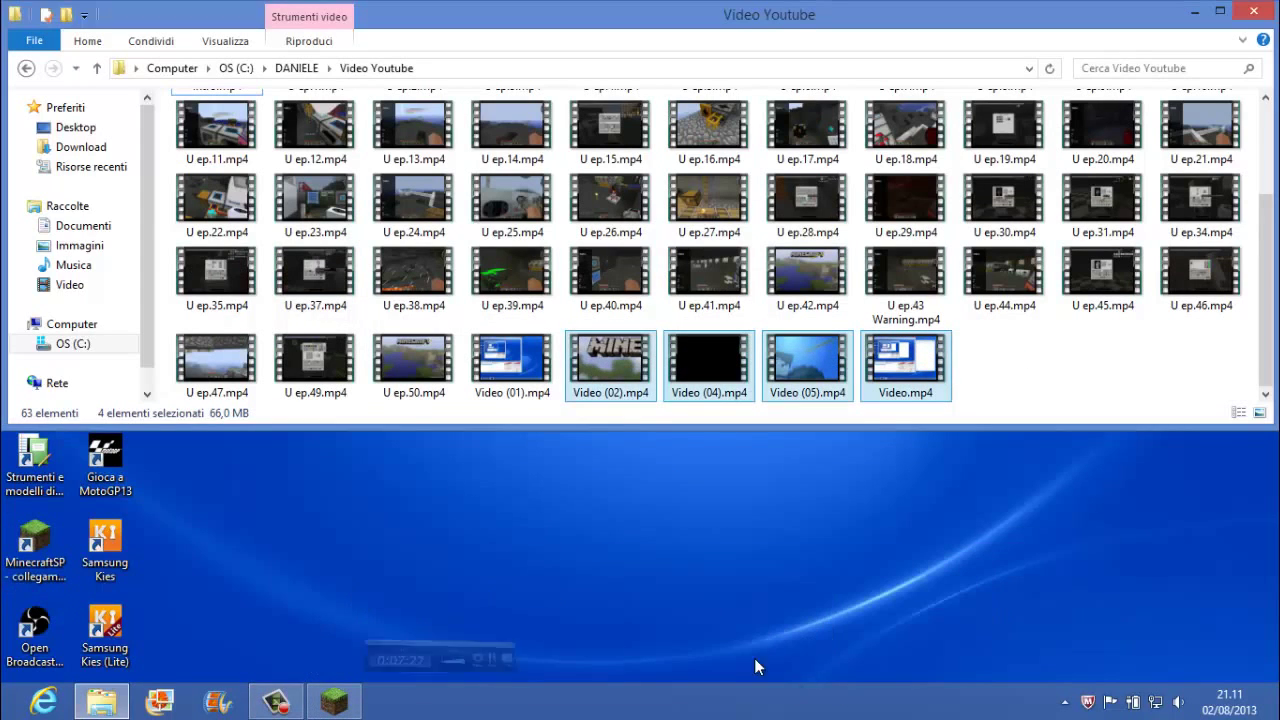
{"action": "left_click", "coordinate": [1260, 12]}
Switch to Internet Explorer in a maximized window and search Google for "obs download".
{"action": "left_click", "coordinate": [43, 702]}
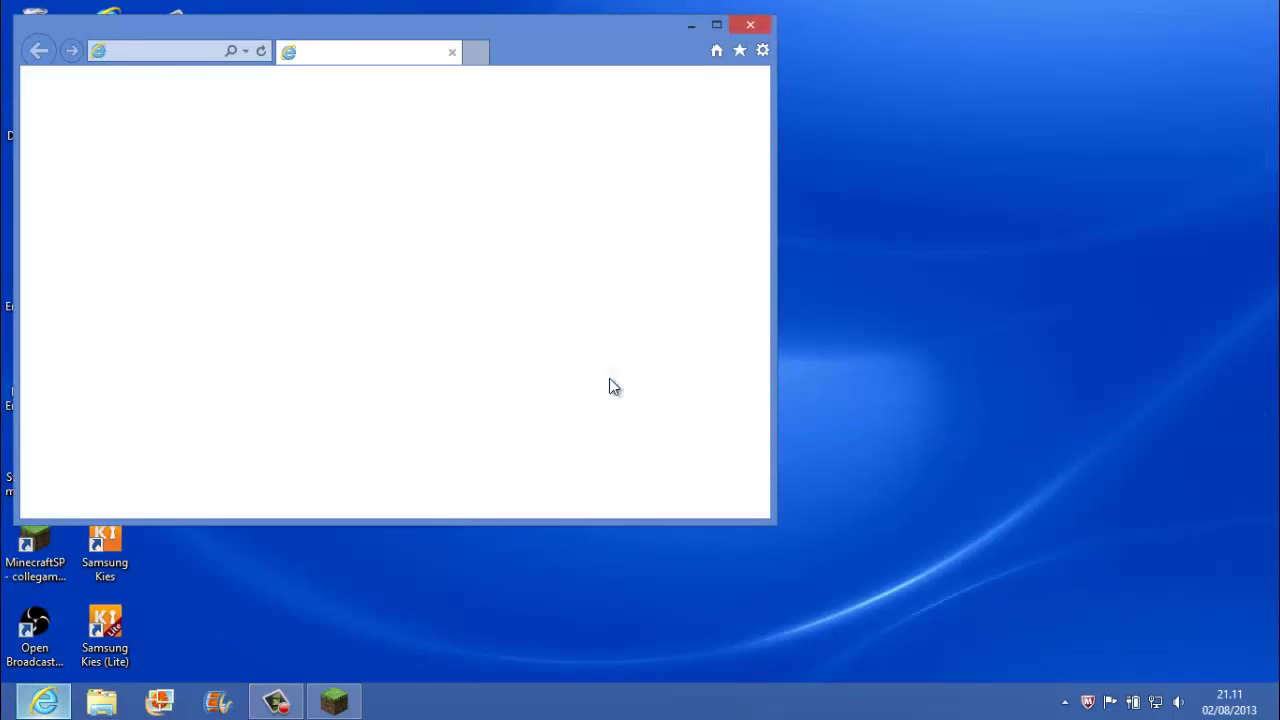
{"action": "left_click", "coordinate": [718, 25]}
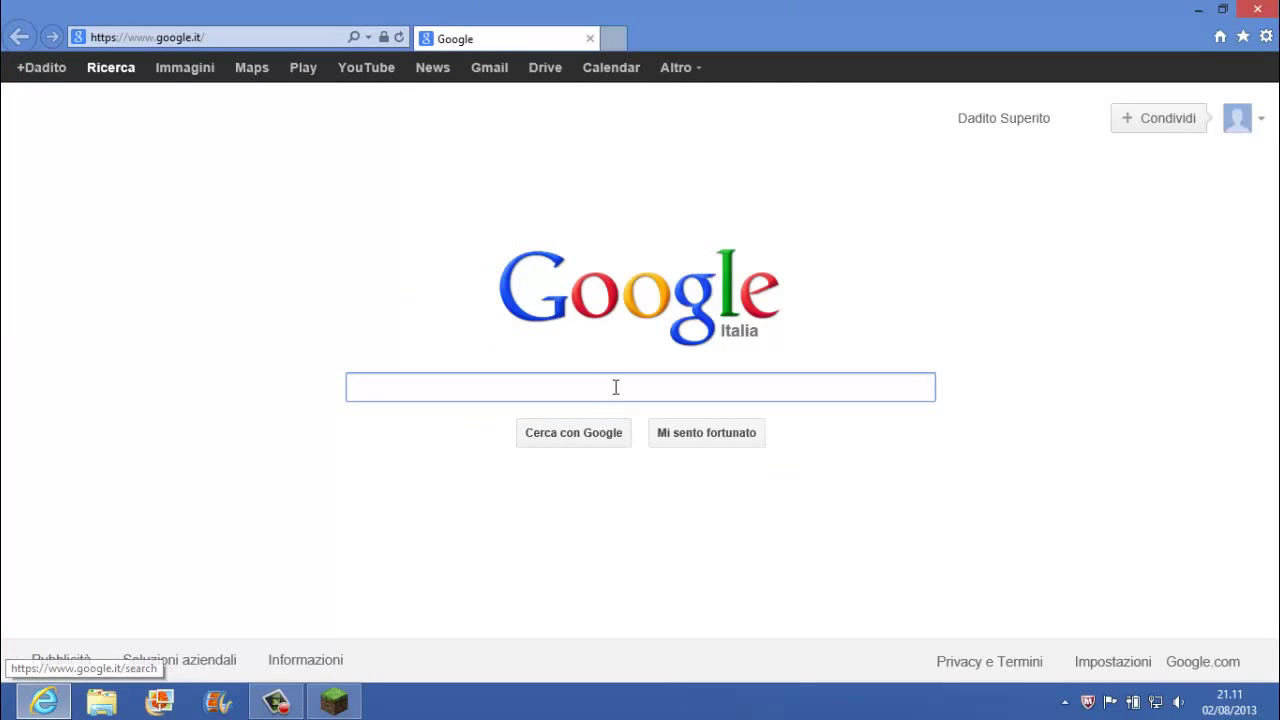
{"action": "type", "text": "ob"}
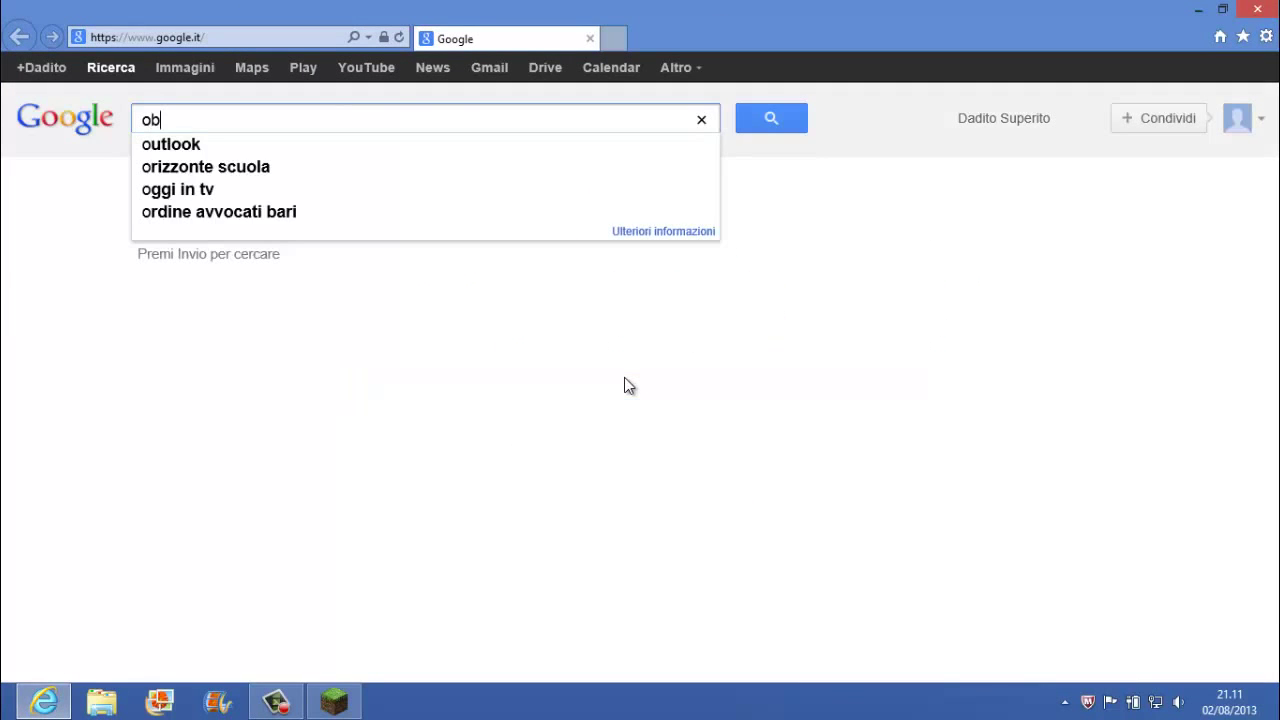
{"action": "type", "text": "s"}
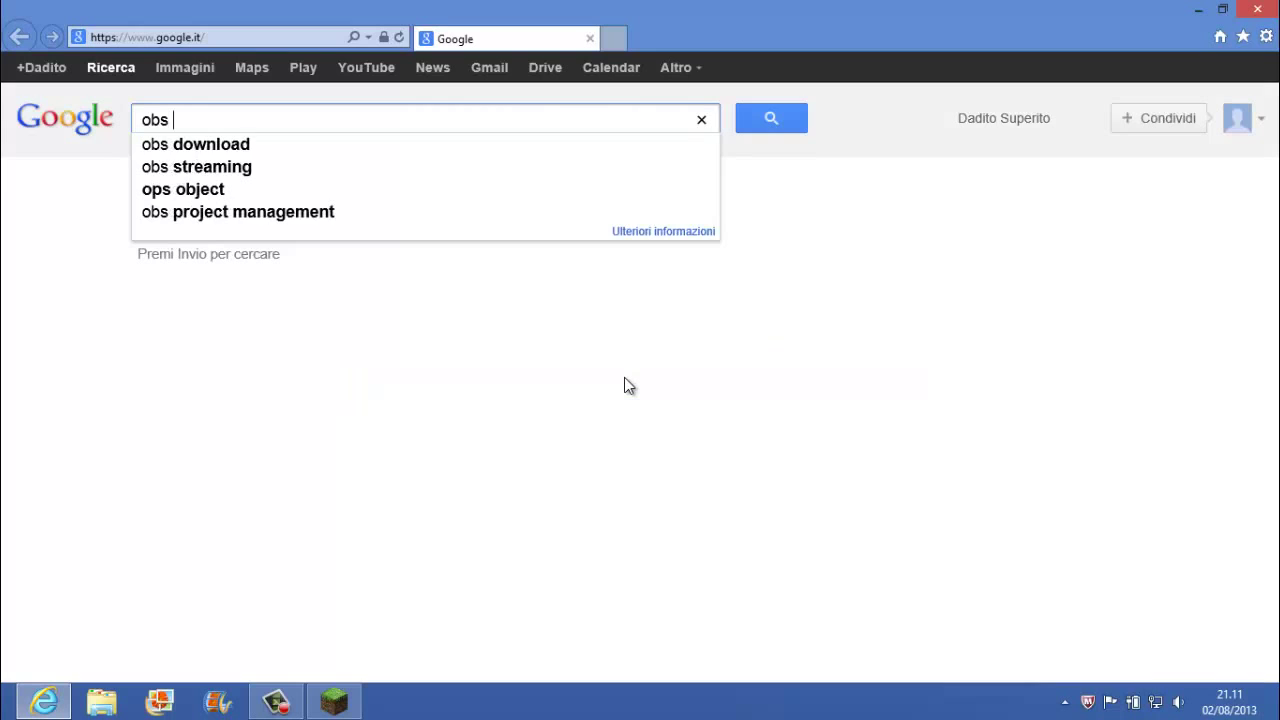
{"action": "left_click", "coordinate": [367, 146]}
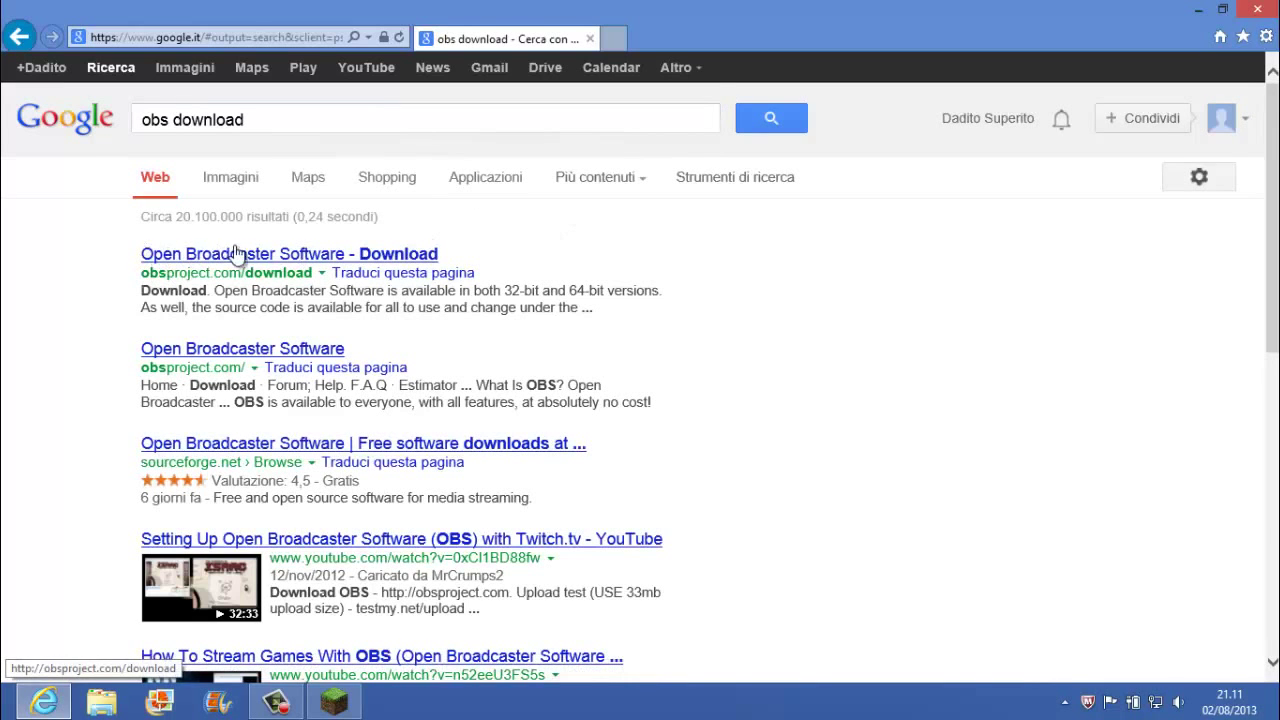
Open the obsproject.com download page and highlight the version headings of the Current Stable and Test Build releases.
{"action": "left_click", "coordinate": [312, 257]}
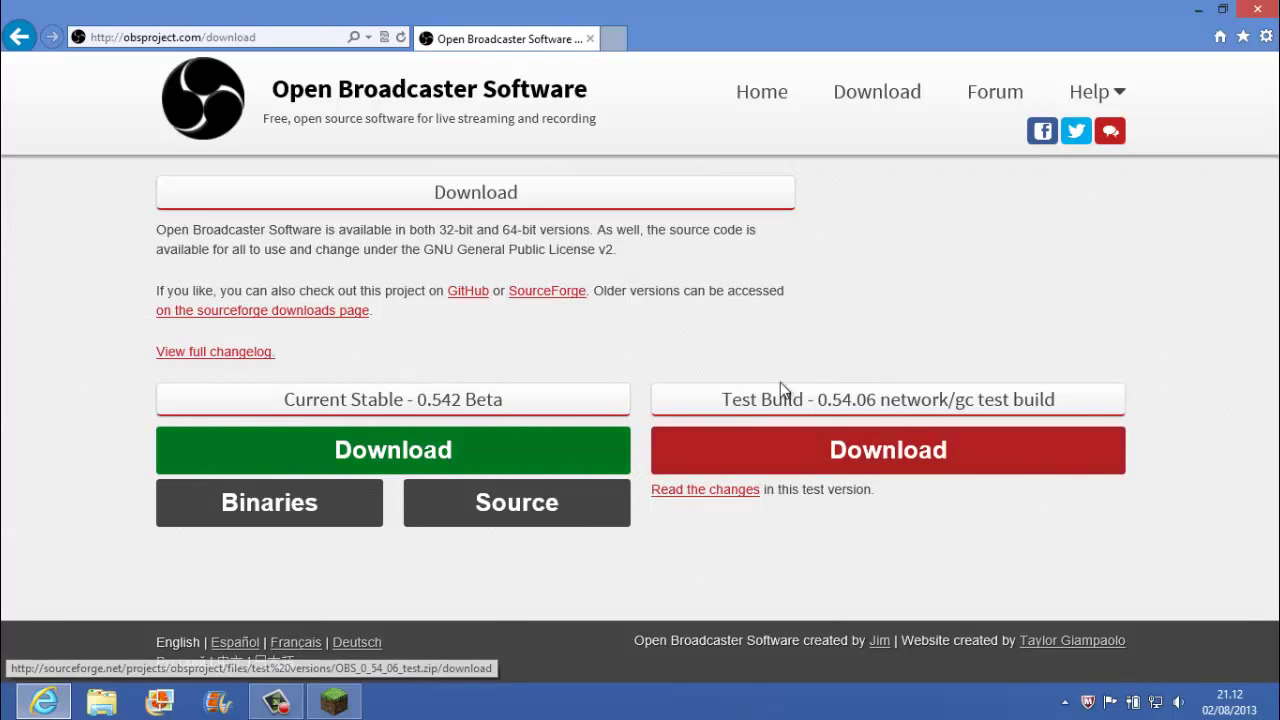
{"action": "left_click", "coordinate": [421, 440]}
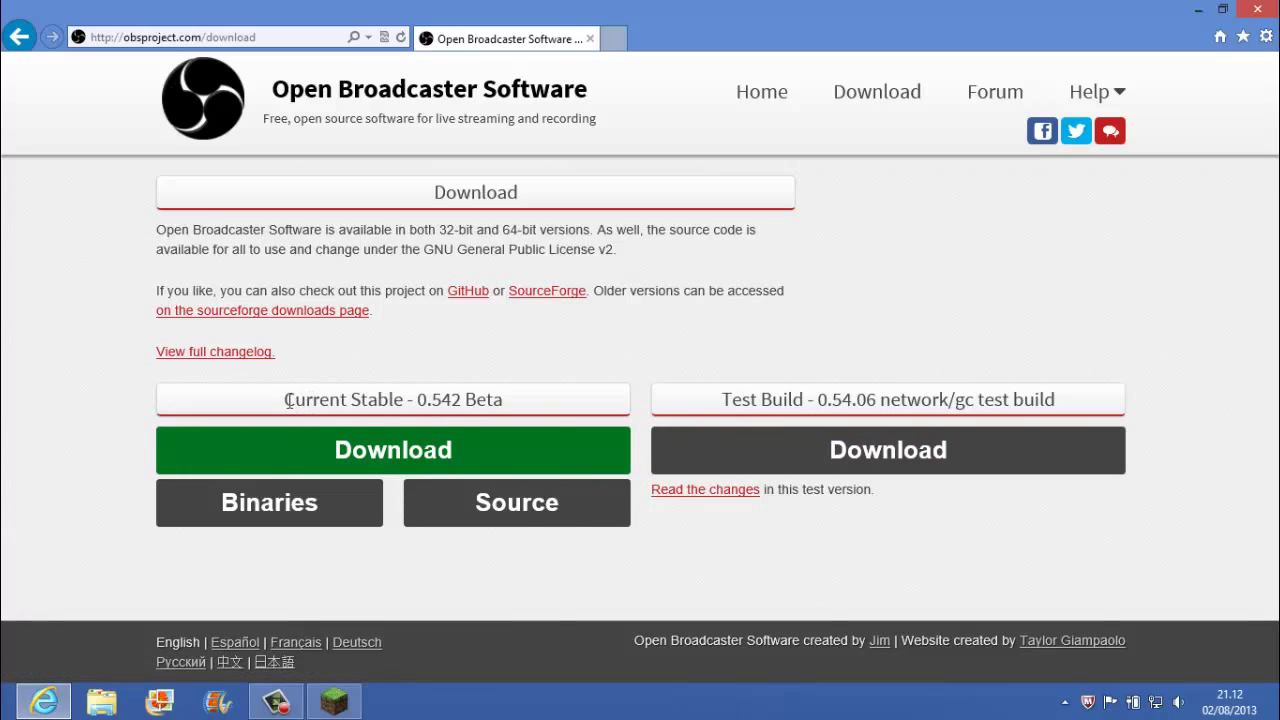
{"action": "left_click_drag", "start_coordinate": [288, 400], "coordinate": [543, 403]}
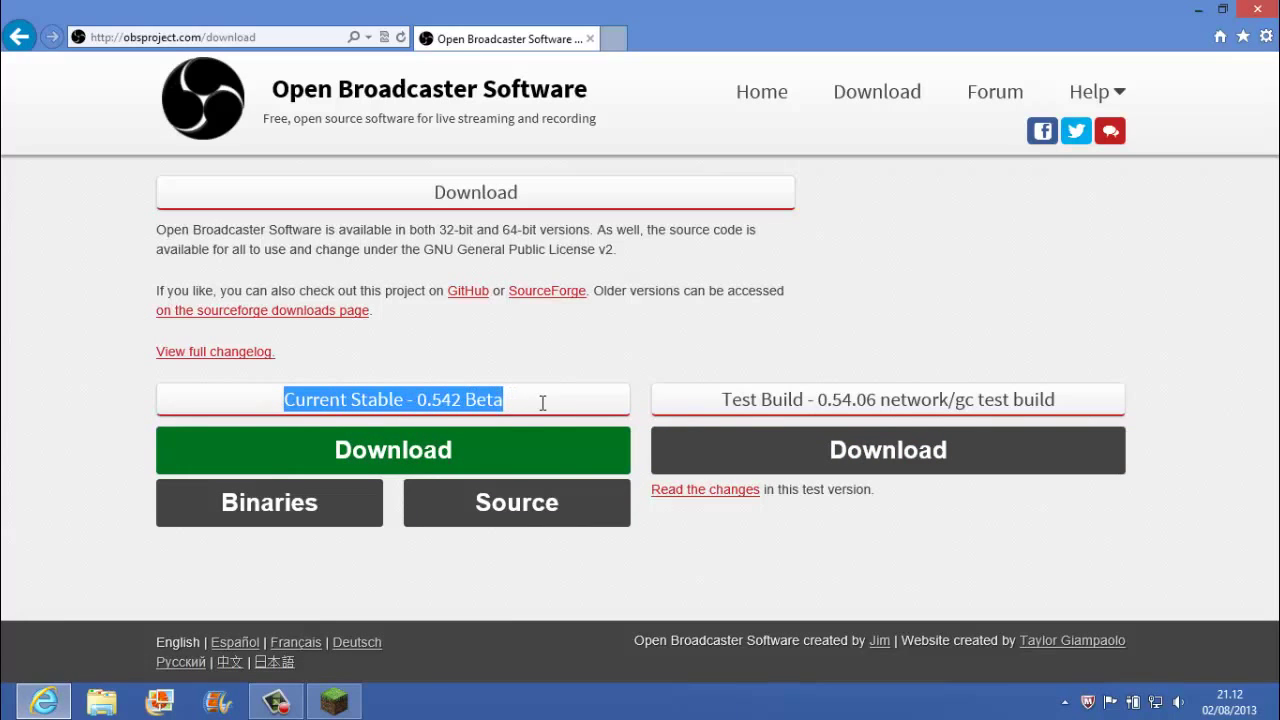
{"action": "left_click", "coordinate": [777, 393]}
{"action": "left_click_drag", "start_coordinate": [808, 399], "coordinate": [1012, 405]}
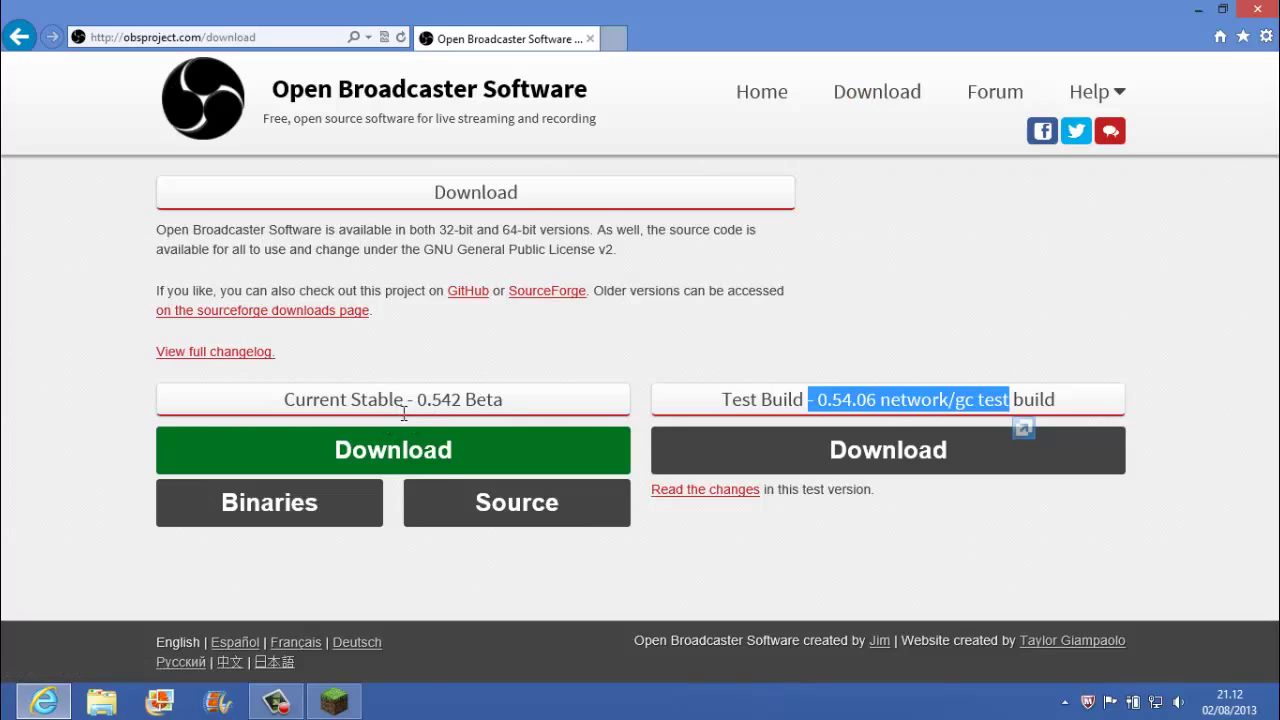
Start the Current Stable 0.542 Beta download and highlight the download countdown line on the SourceForge page.
{"action": "left_click", "coordinate": [545, 458]}
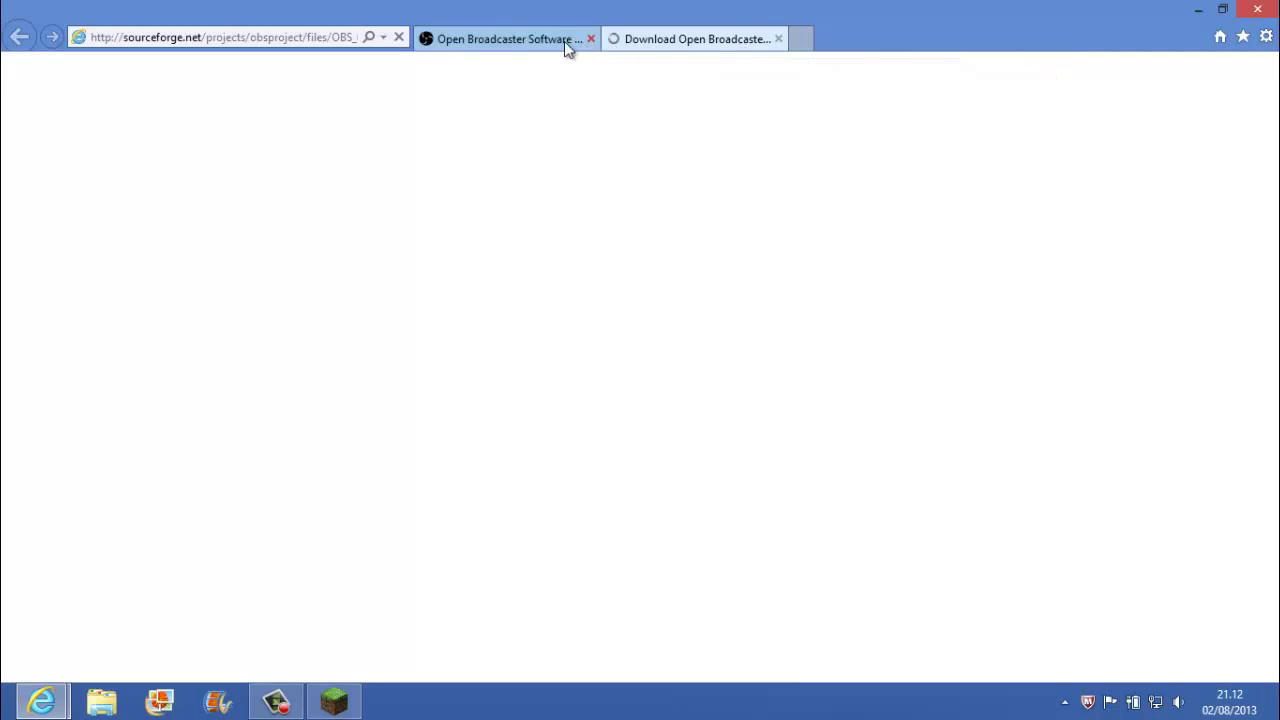
{"action": "left_click", "coordinate": [535, 39]}
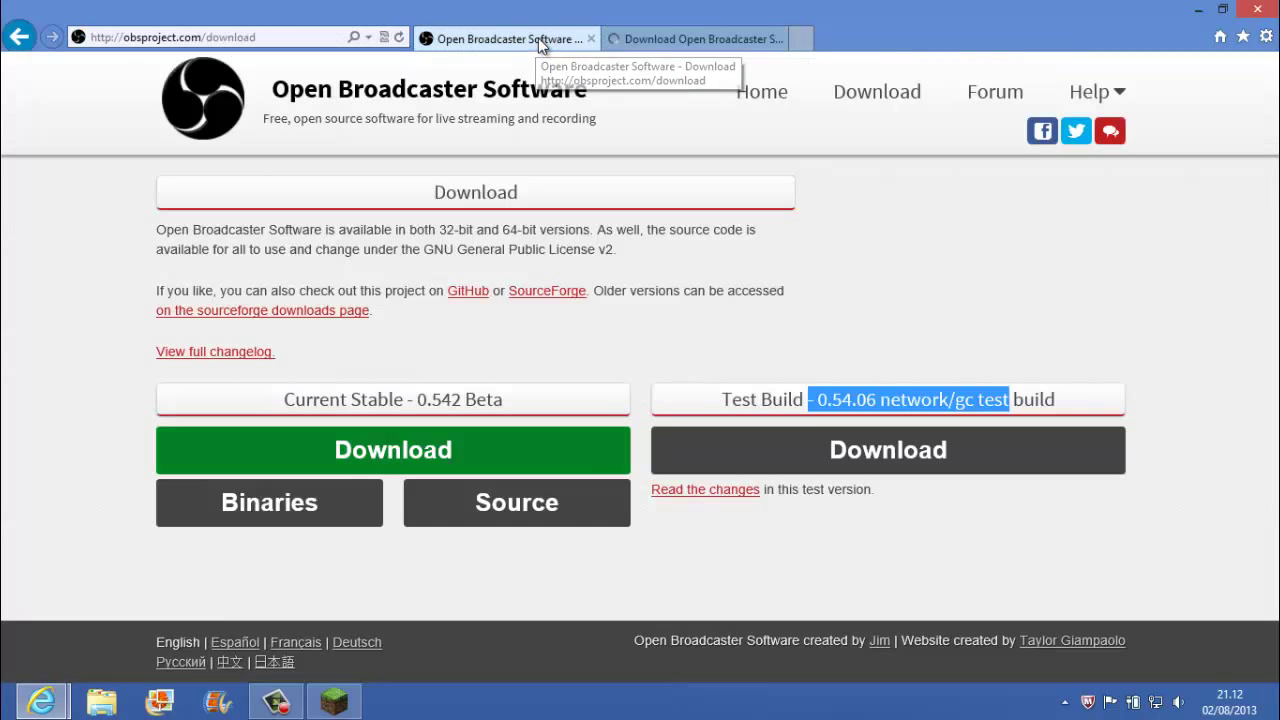
{"action": "left_click", "coordinate": [750, 37]}
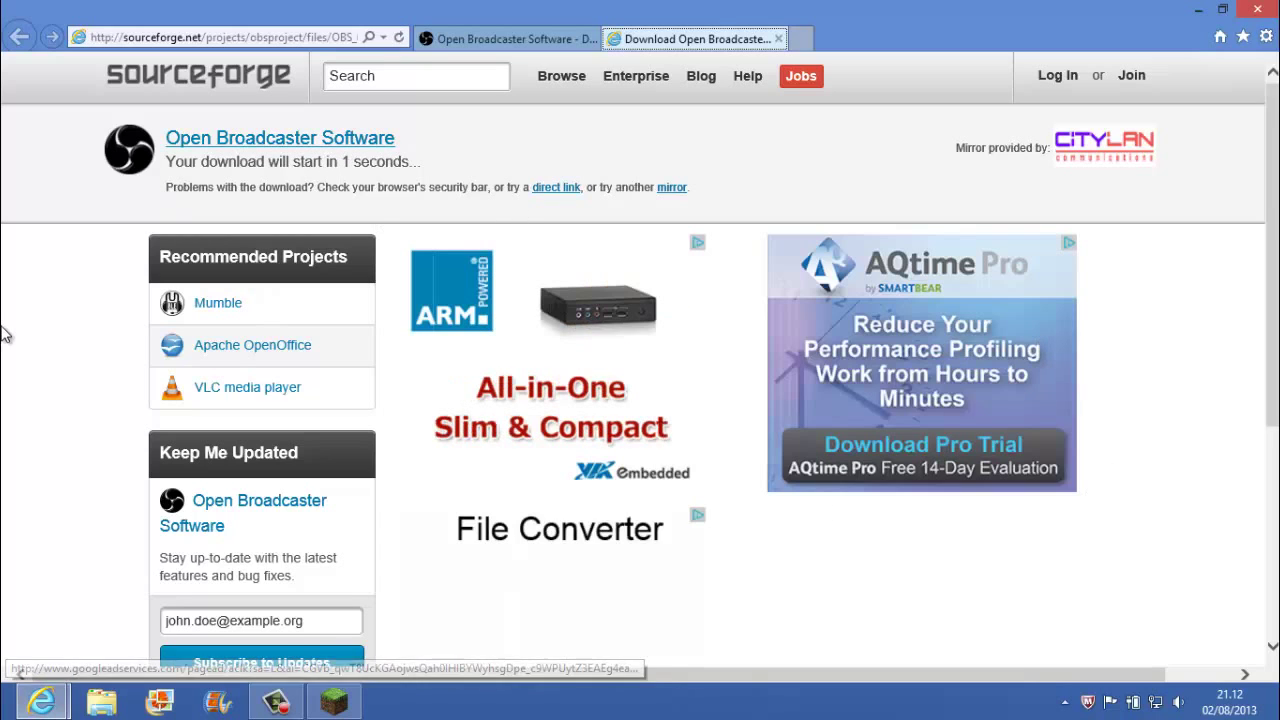
{"action": "scroll", "coordinate": [100, 326], "scroll_direction": "down", "scroll_amount": 2}
{"action": "scroll", "coordinate": [247, 385], "scroll_direction": "down", "scroll_amount": 2}
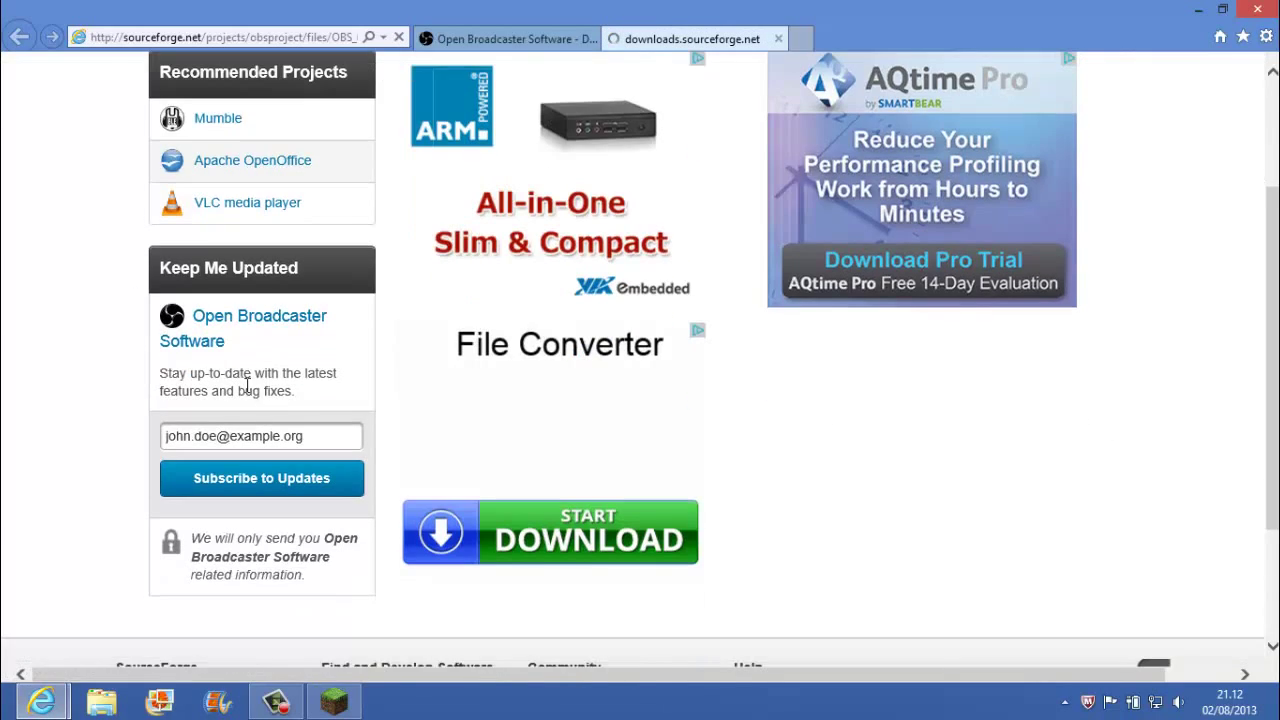
{"action": "scroll", "coordinate": [500, 490], "scroll_direction": "down", "scroll_amount": 3}
{"action": "scroll", "coordinate": [377, 362], "scroll_direction": "up", "scroll_amount": 6}
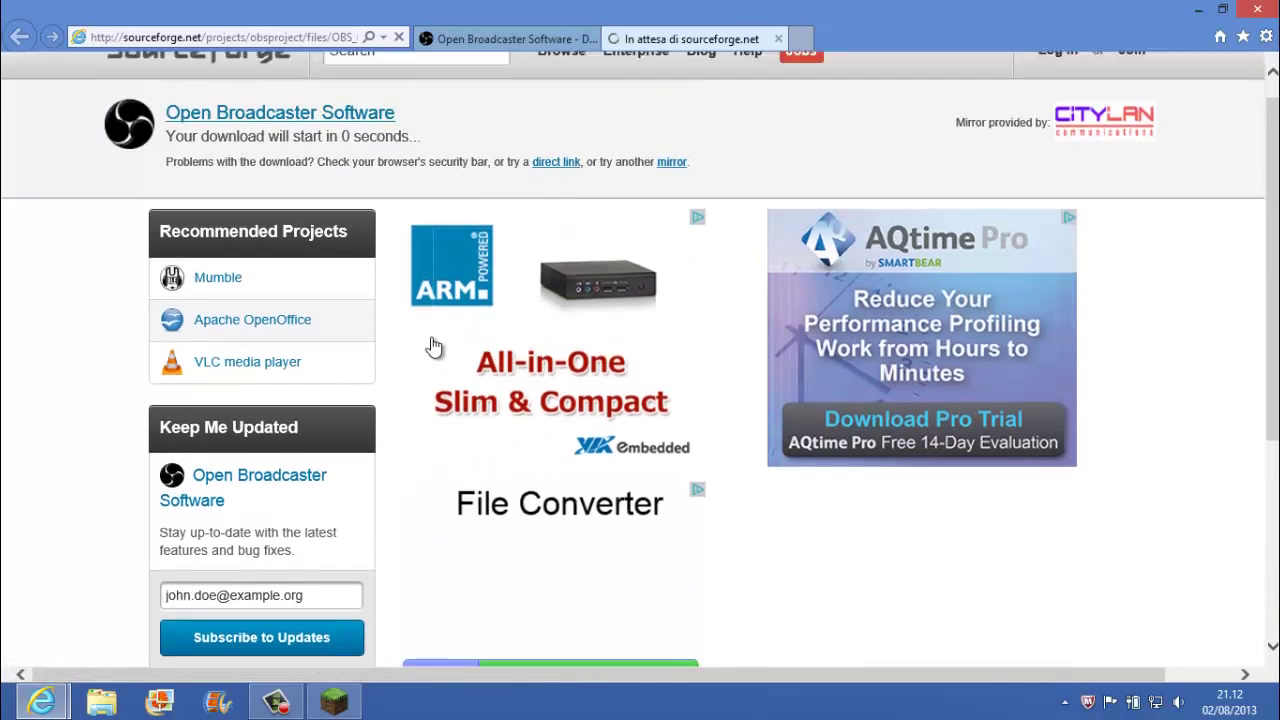
{"action": "scroll", "coordinate": [434, 346], "scroll_direction": "up", "scroll_amount": 1}
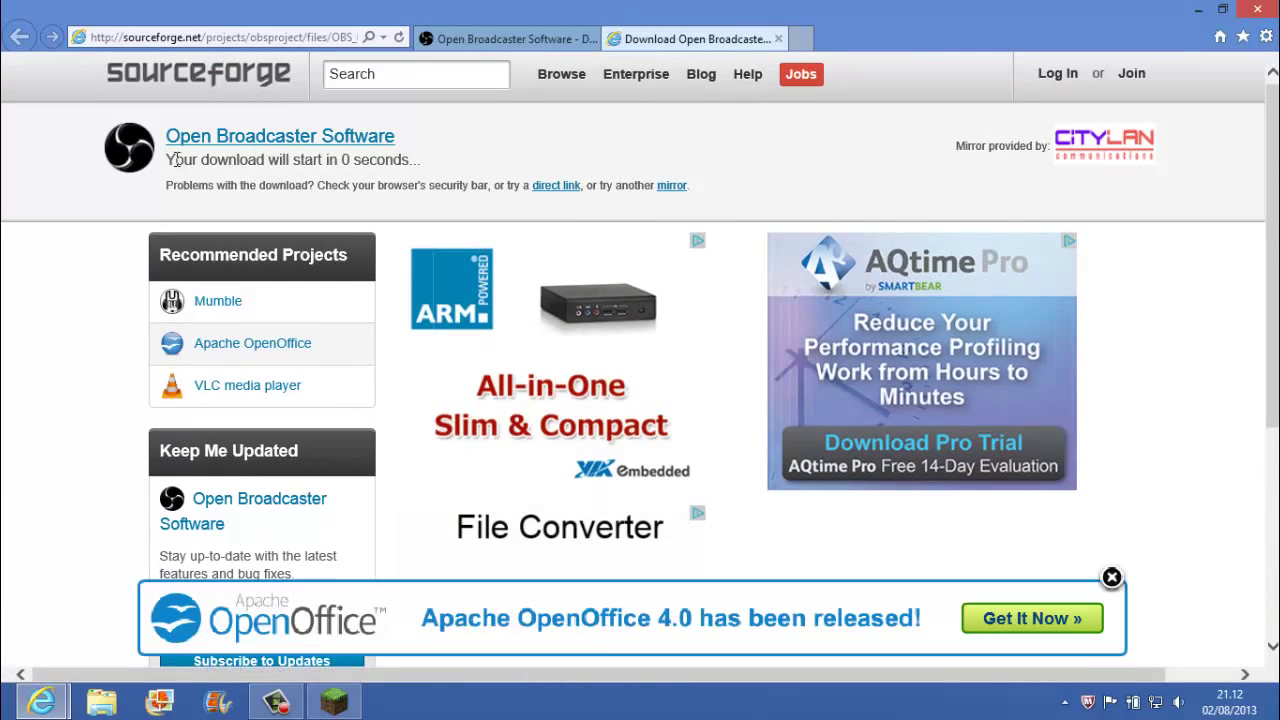
{"action": "left_click_drag", "start_coordinate": [172, 160], "coordinate": [496, 166]}
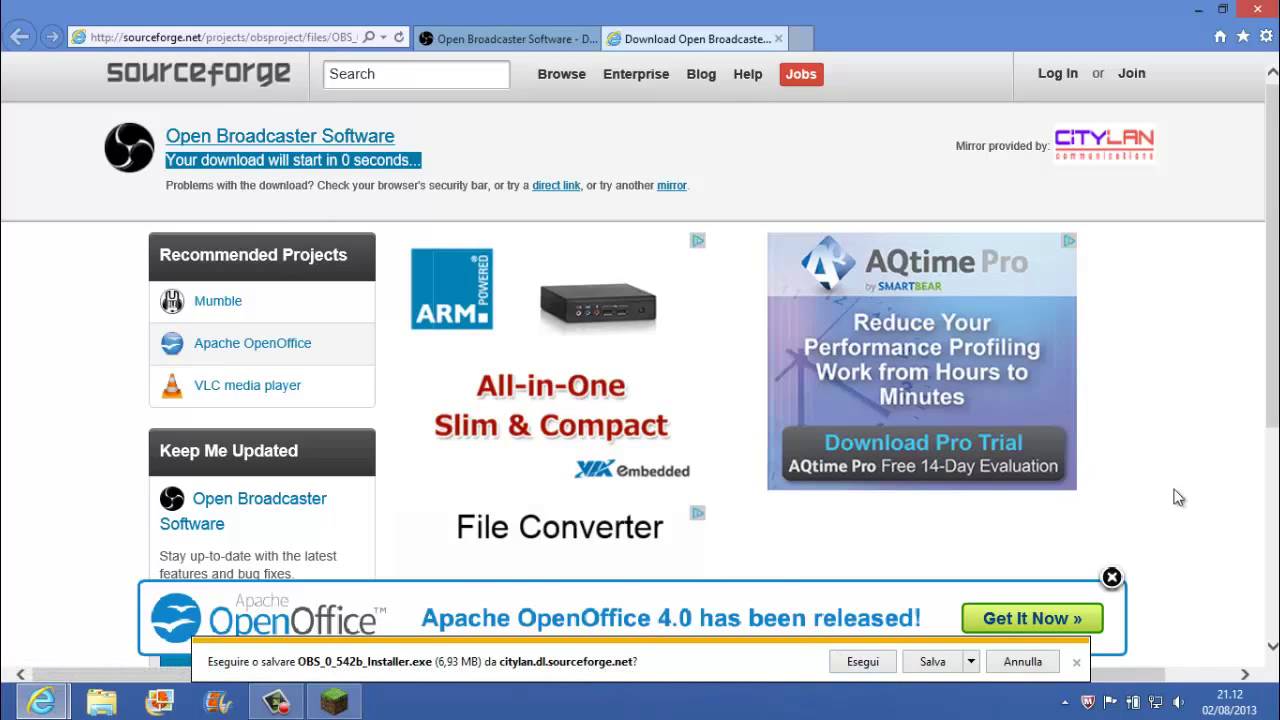
Dismiss the OBS installer download without saving it and close both the SourceForge page and the browser.
{"action": "left_click", "coordinate": [1077, 662]}
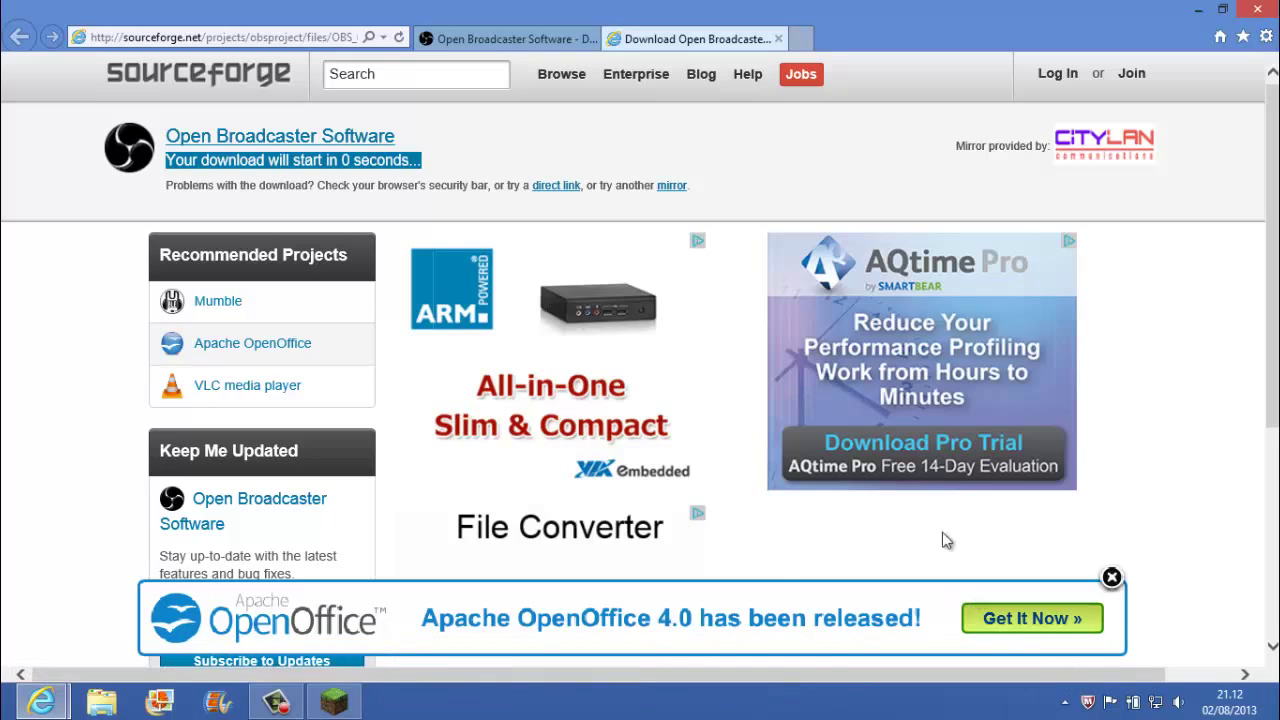
{"action": "left_click", "coordinate": [778, 38]}
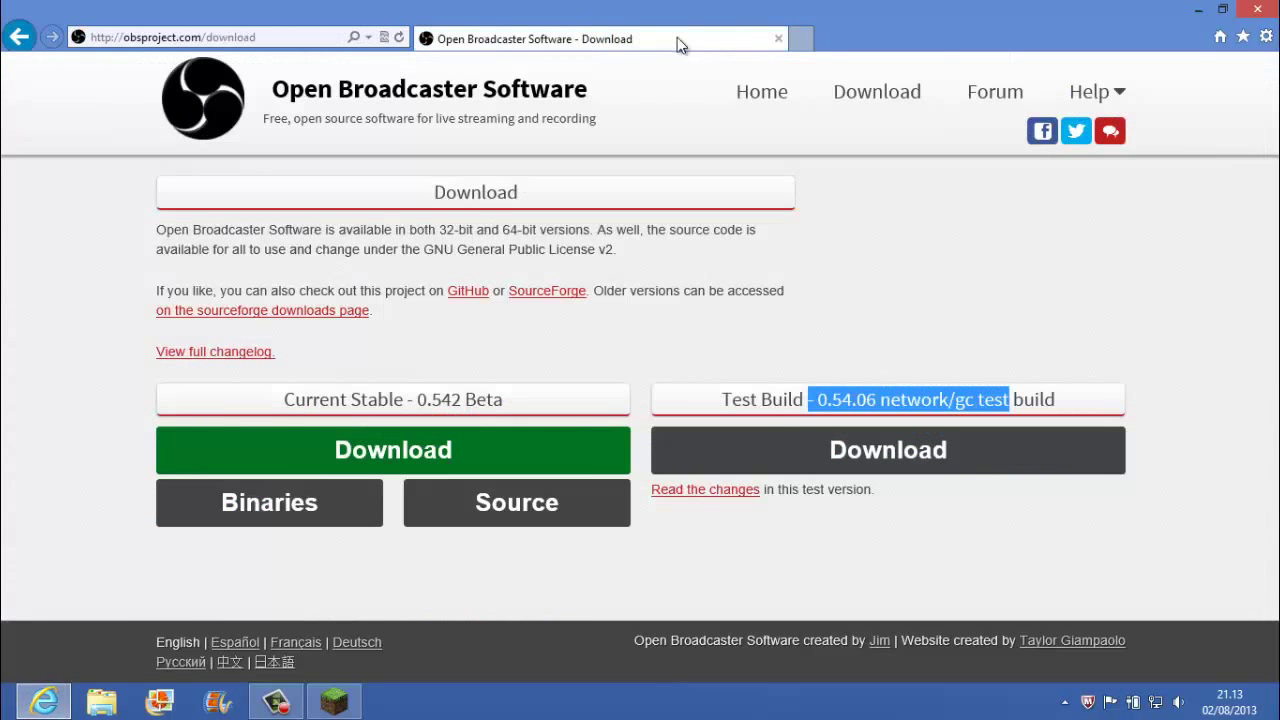
{"action": "left_click", "coordinate": [779, 40]}
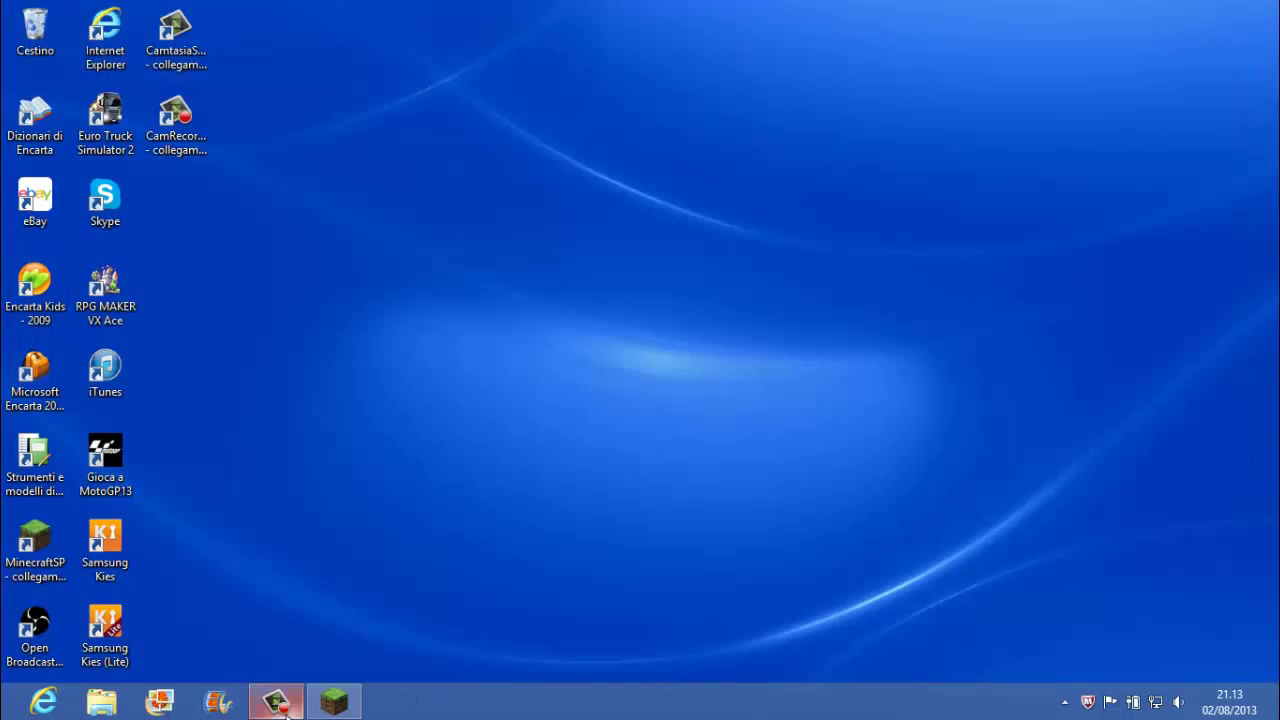
Bring back the screen recorder window, switch to Minecraft and close the game.
{"action": "left_click", "coordinate": [280, 704]}
{"action": "left_click", "coordinate": [334, 702]}
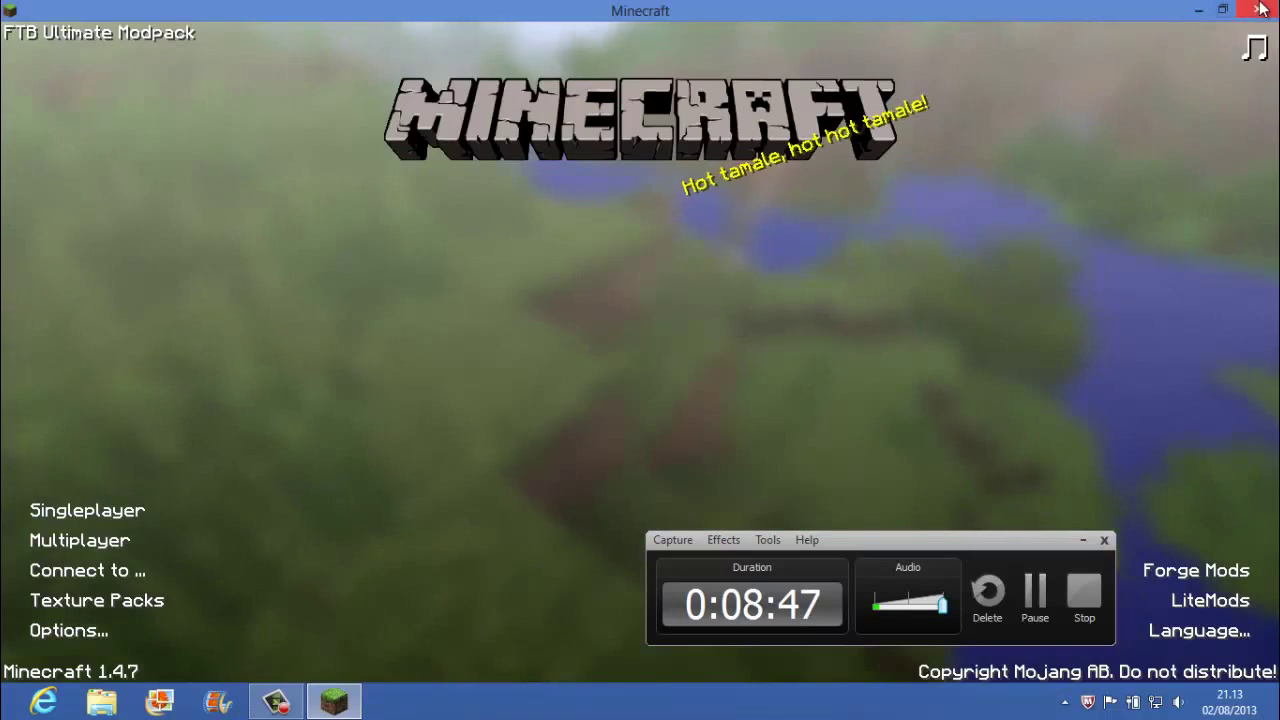
{"action": "left_click", "coordinate": [1259, 9]}
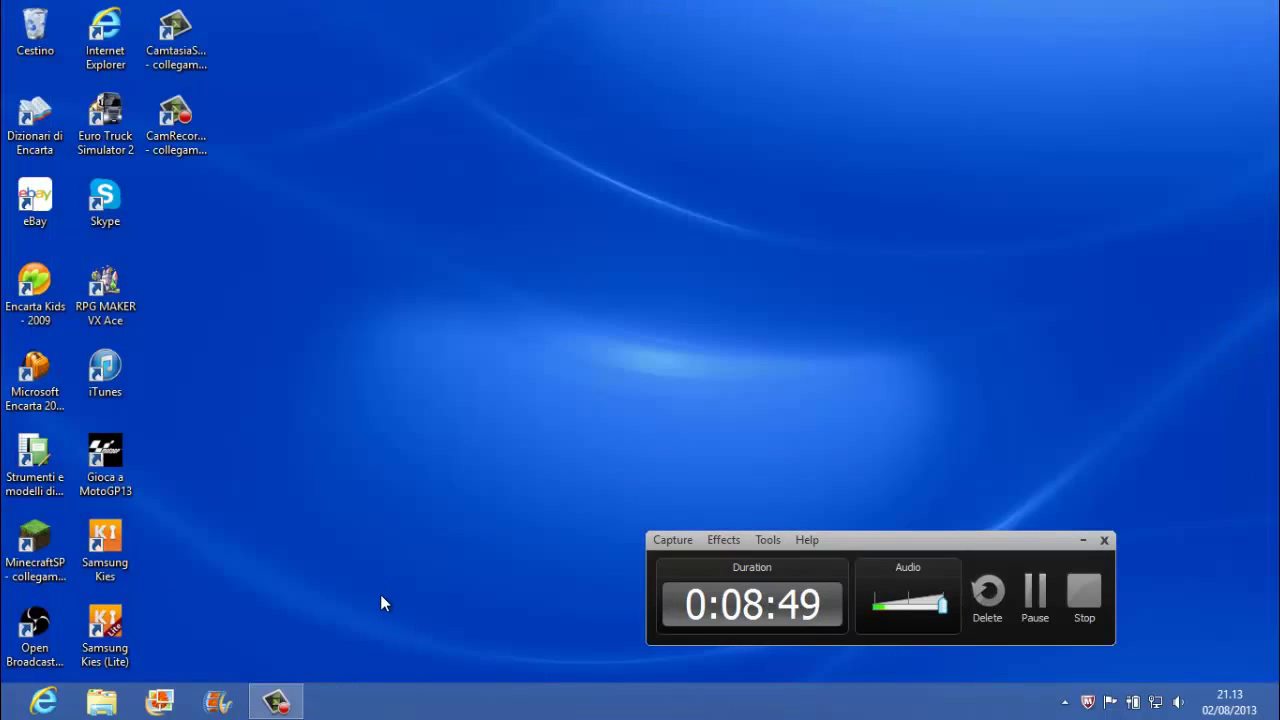